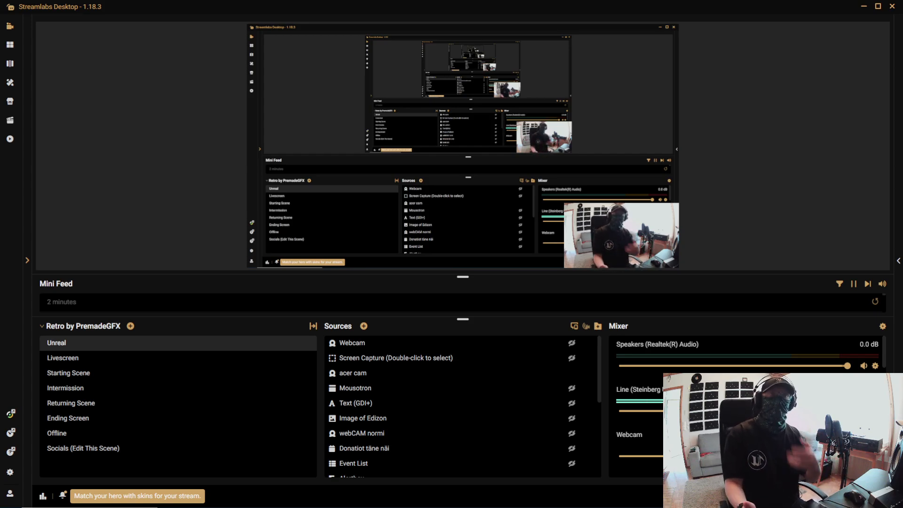
Switch to FL Studio and choose FL Studio ASIO as the device in the audio settings
mouse_move(356, 502)
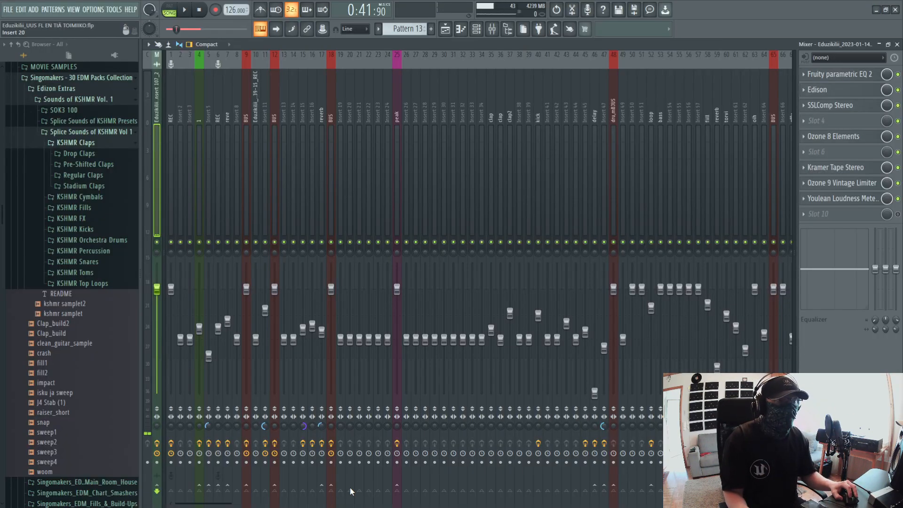
left_click(331, 498)
left_click(93, 9)
left_click(97, 39)
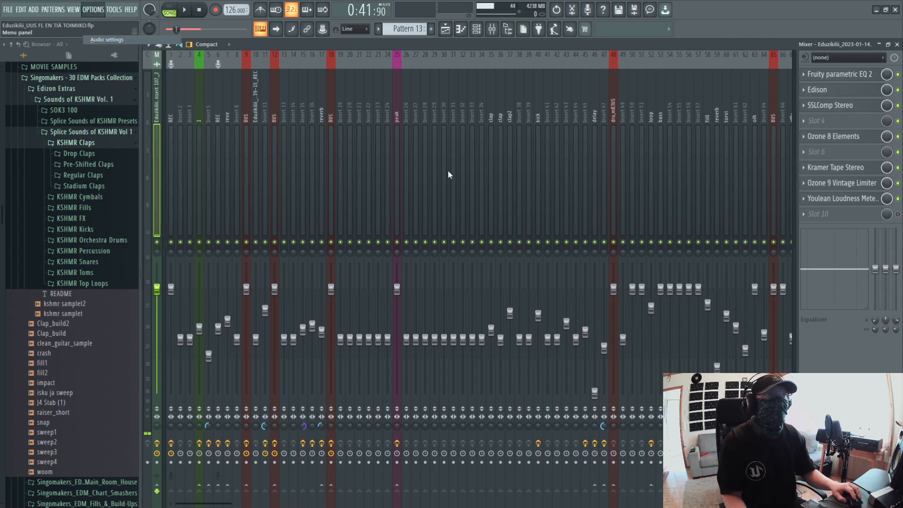
left_click(414, 137)
left_click(377, 217)
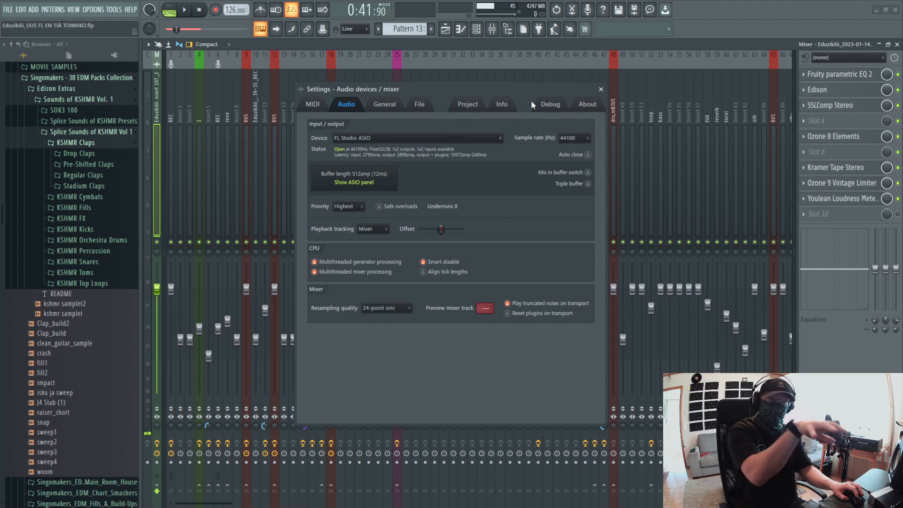
left_click(421, 139)
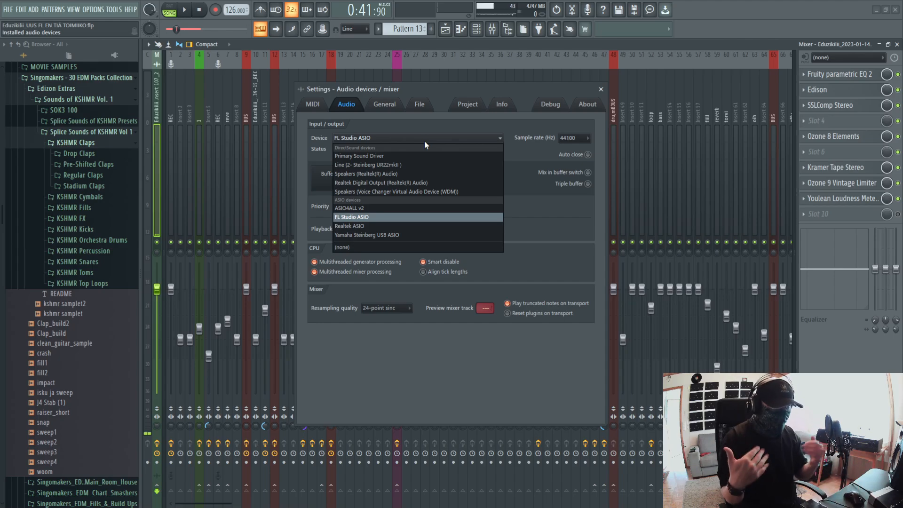
left_click(353, 216)
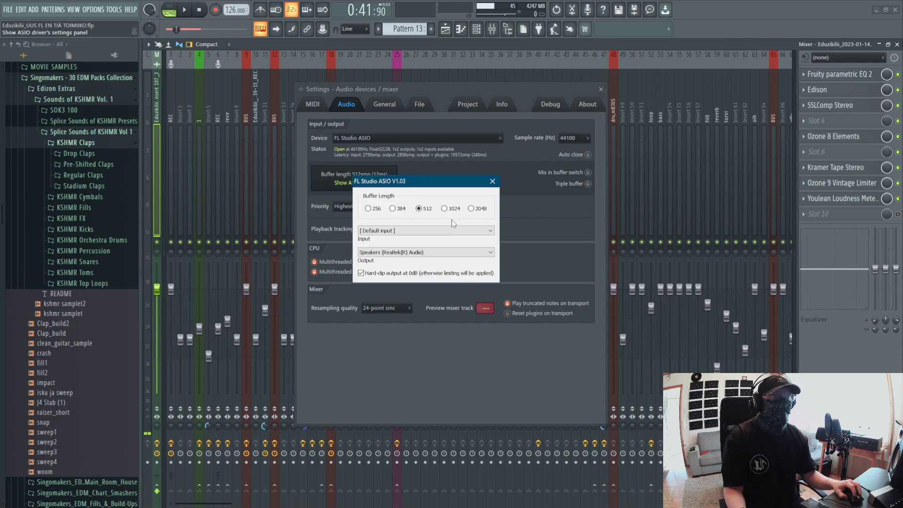
Set the FL Studio ASIO buffer length to 2048 and close the audio settings
left_click(355, 179)
left_click(475, 209)
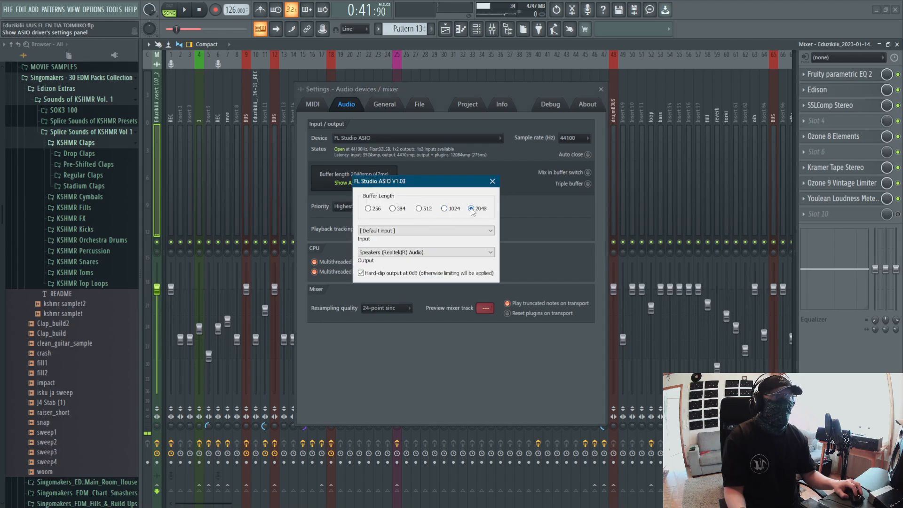
left_click(493, 181)
left_click(601, 90)
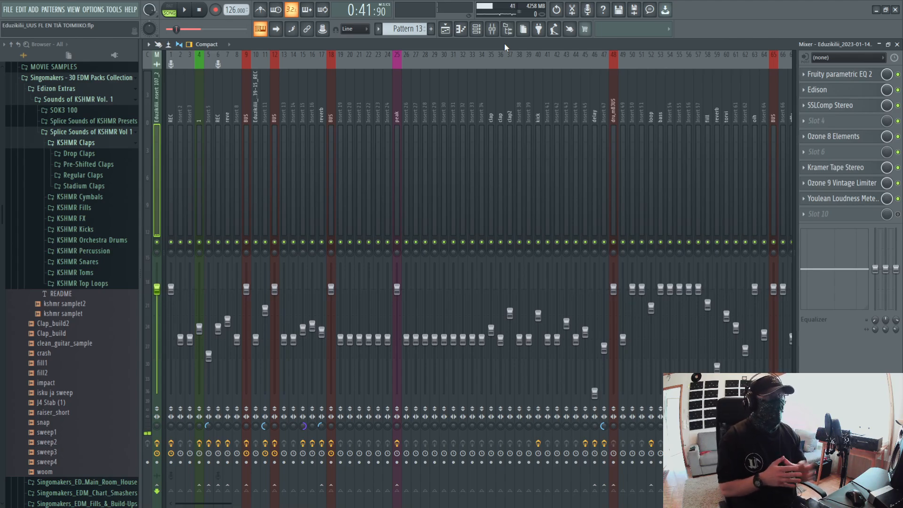
Shrink the full-size mixer to uncover the playlist and look over the arrangement's tracks
left_click(330, 127)
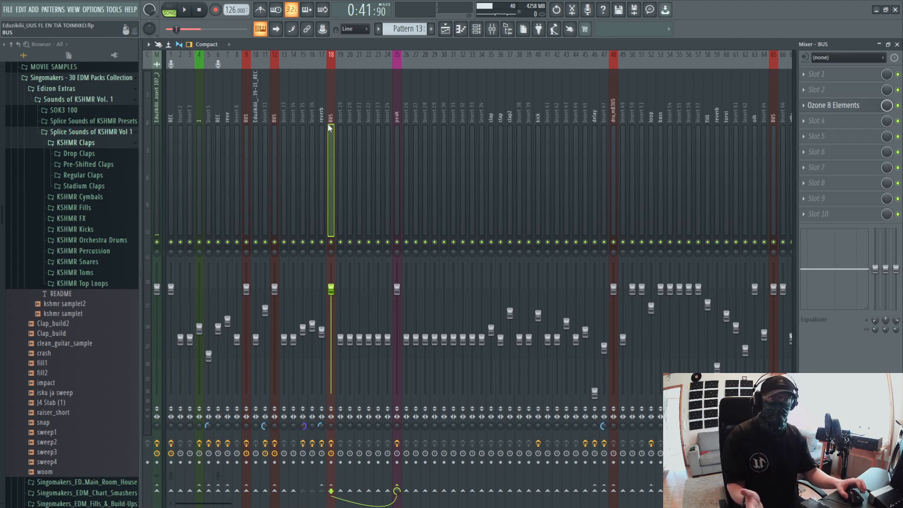
left_click(879, 44)
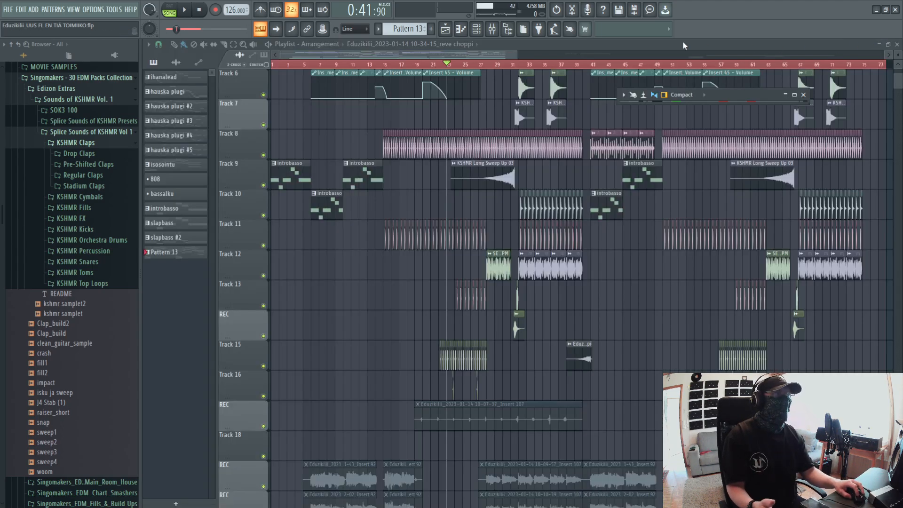
scroll(797, 316, "down", 7)
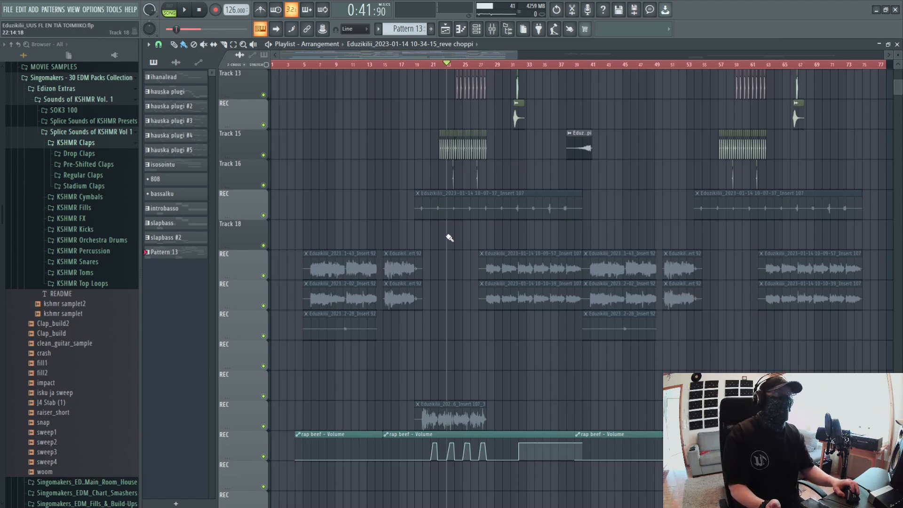
scroll(448, 236, "up", 10)
Switch to the web browser and search Google for "edizon gram autumreplies" in place of the previous query
key("alt+Tab")
key("alt+Tab")
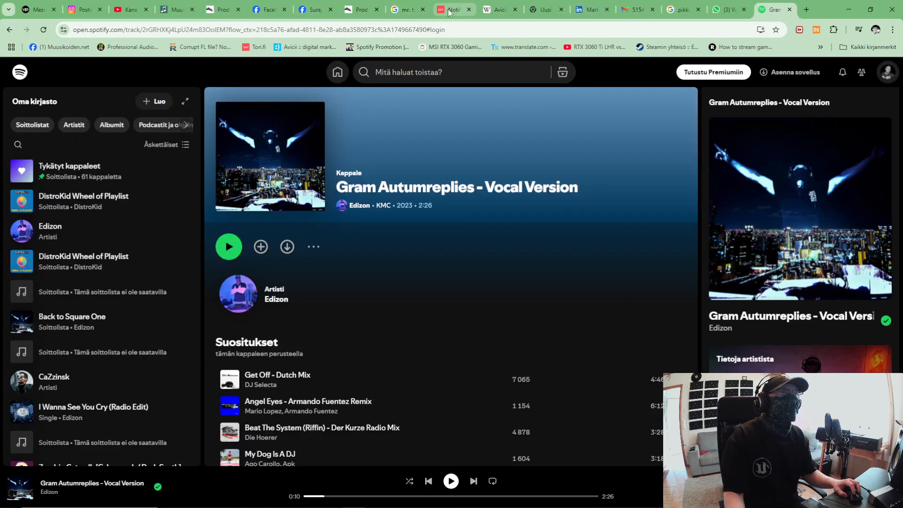
left_click(682, 10)
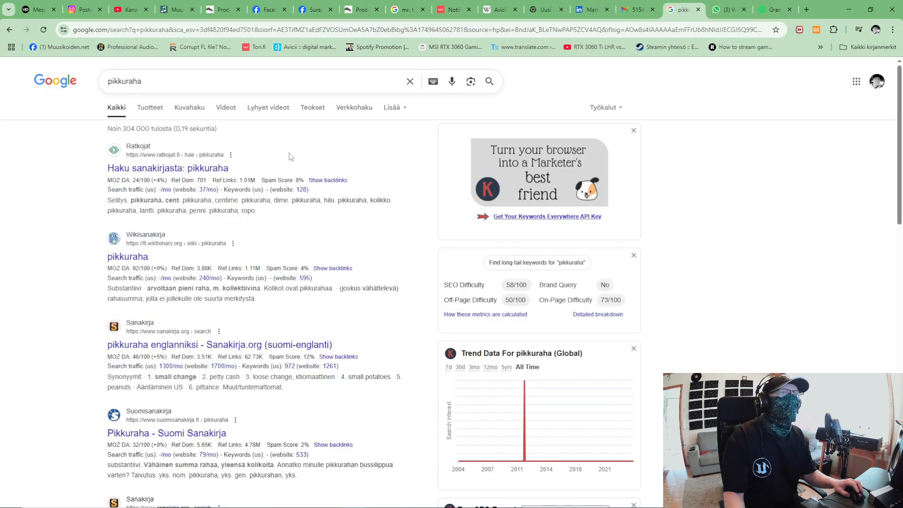
type("edizon gram auti")
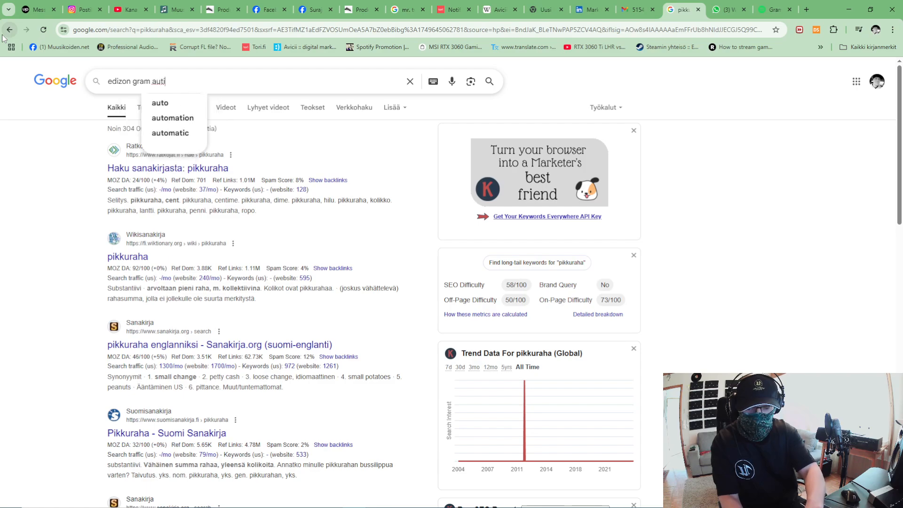
key("BackSpace")
type("umreplies")
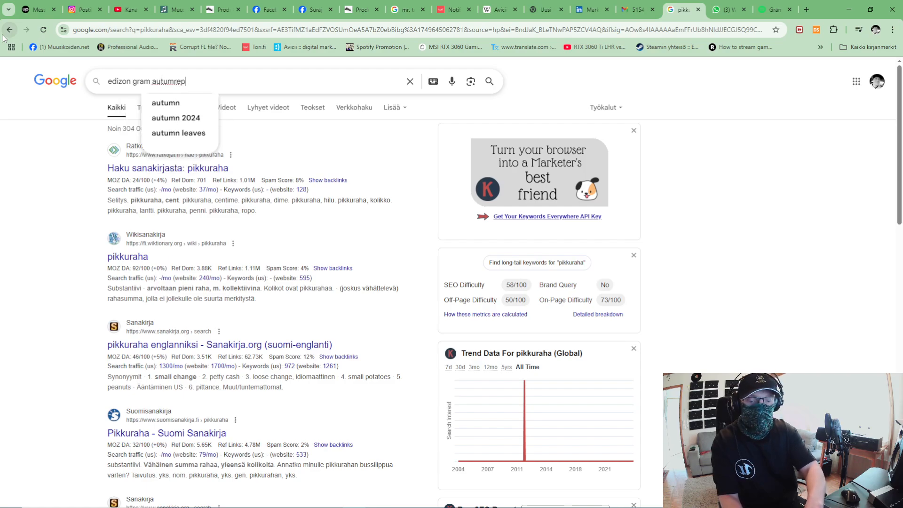
key("Return")
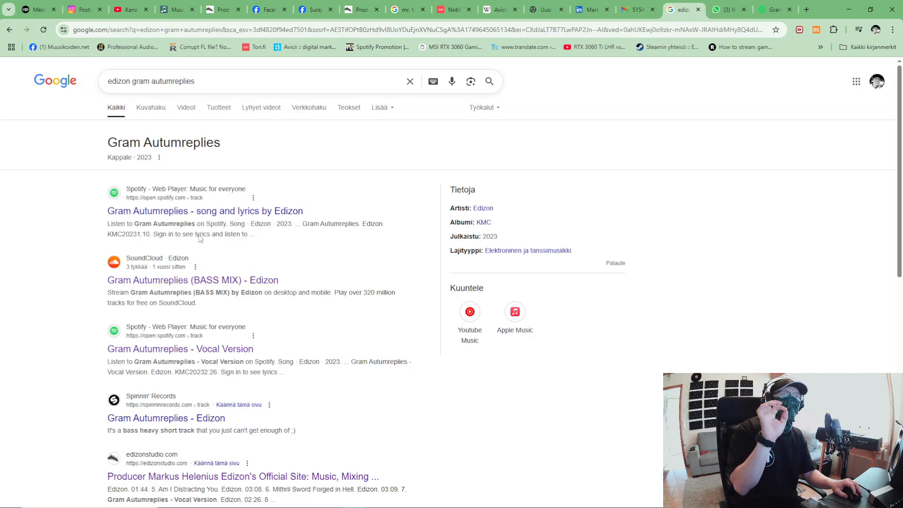
Open the SoundCloud result for Gram Autumreplies (BASS MIX) and pause its playback
left_click(177, 307)
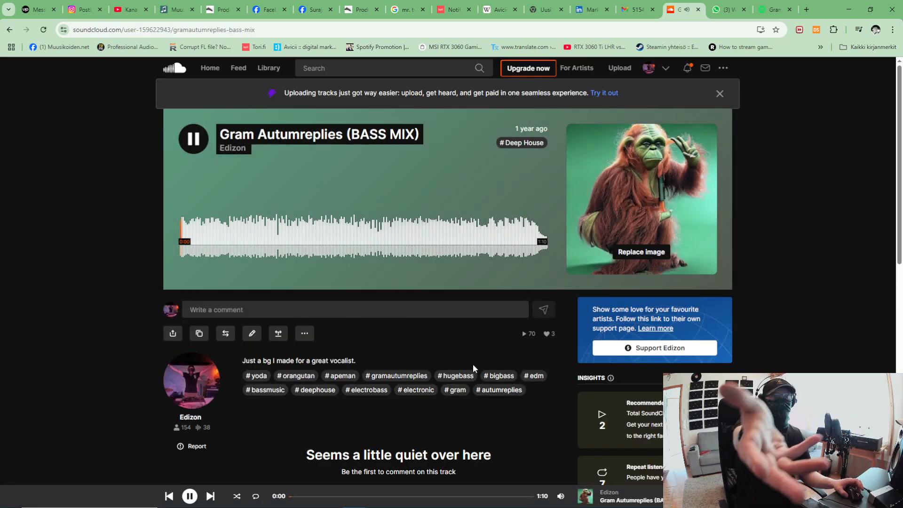
left_click(193, 140)
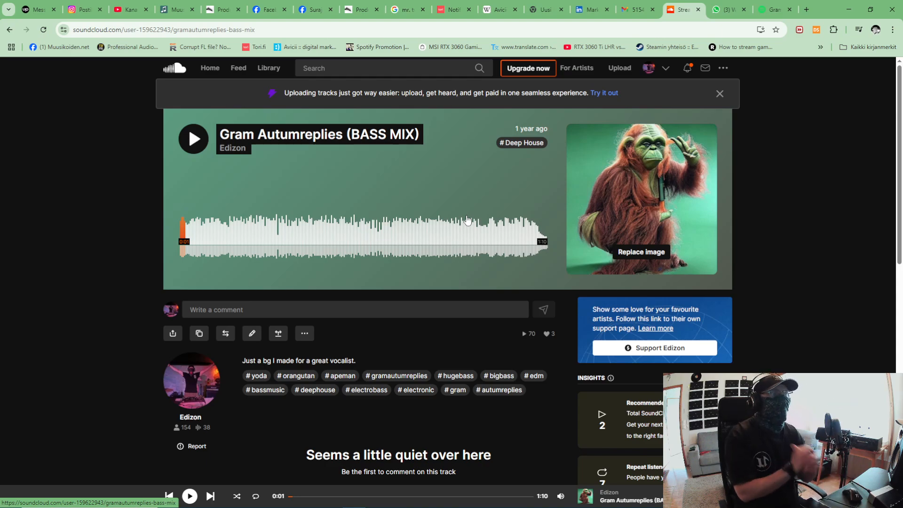
Open the KMC album from the Gram Autumreplies - Vocal Version page on Spotify and look through its track list
left_click(774, 10)
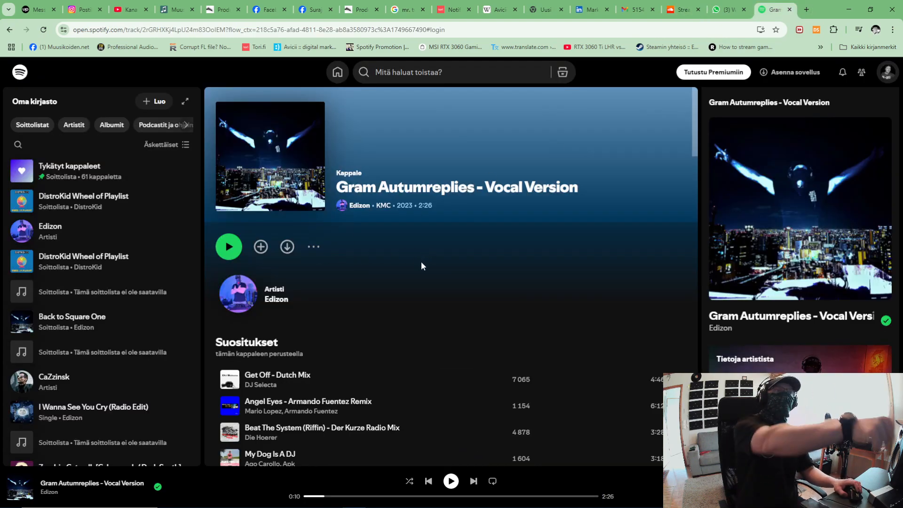
left_click(383, 206)
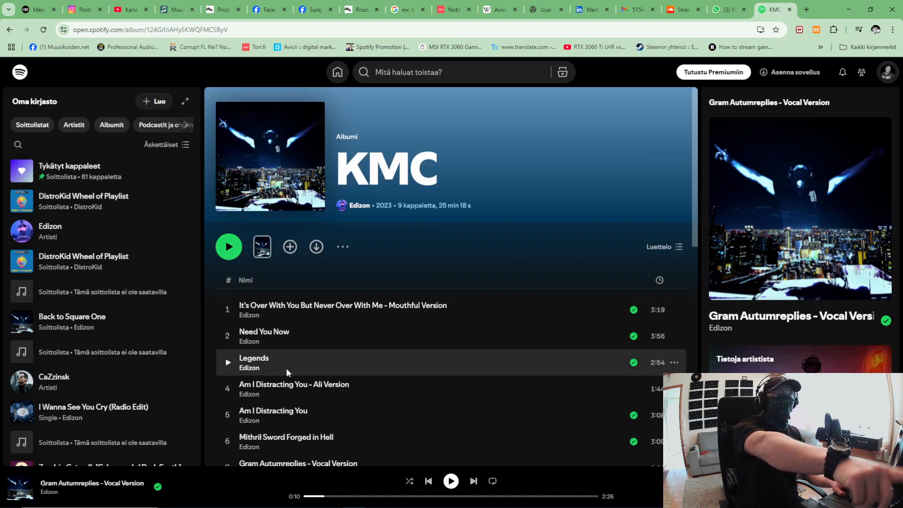
scroll(288, 373, "down", 3)
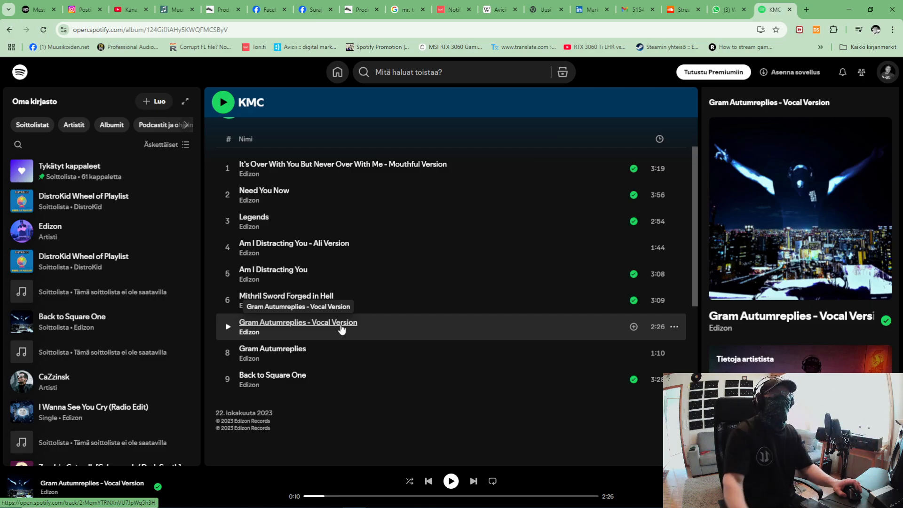
Check the release date in the KMC album header and highlight the last two digits of the year
key("alt+Tab")
key("alt+Tab")
key("alt+Tab")
key("alt+Tab")
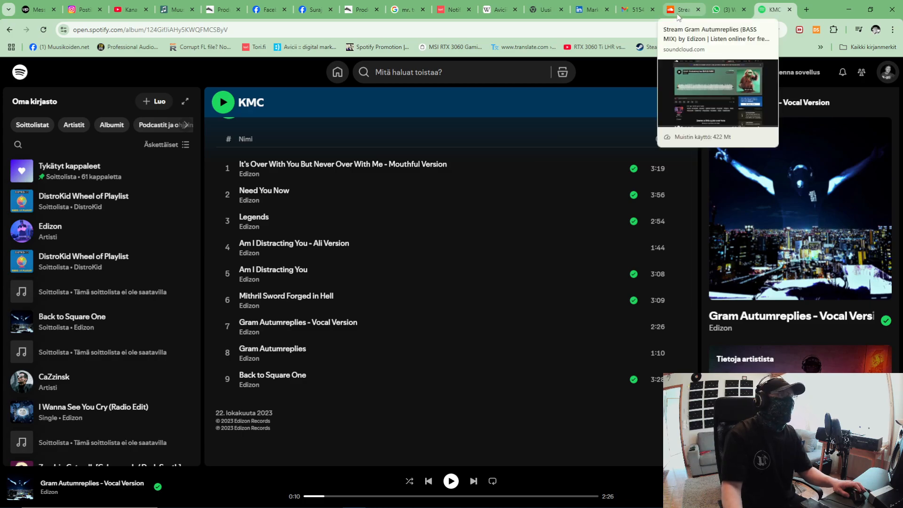
scroll(522, 335, "up", 3)
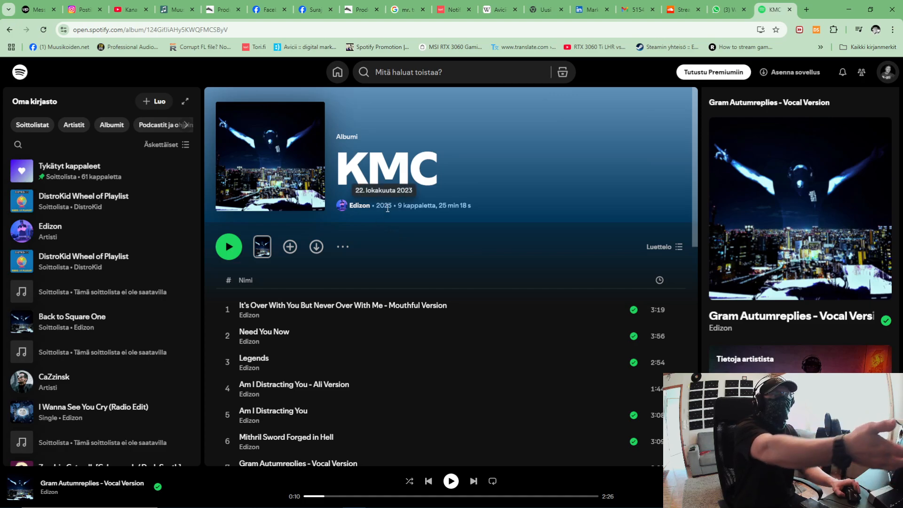
left_click_drag(393, 207, 383, 207)
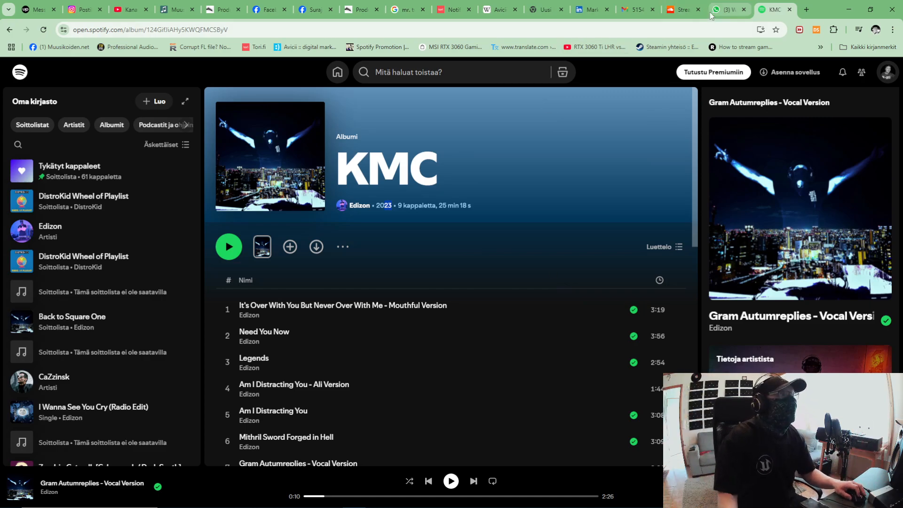
Switch back to FL Studio and move the playlist's playhead to about bar 10
key("alt+Tab")
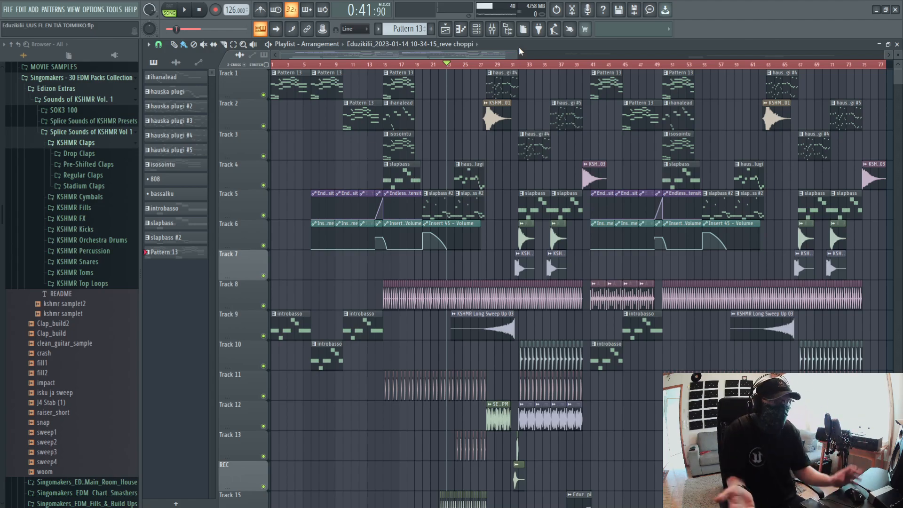
left_click(384, 65)
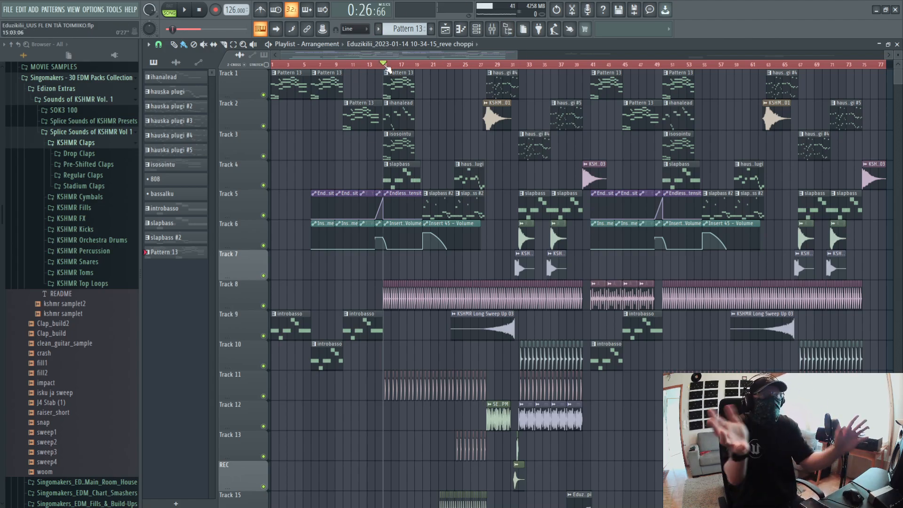
left_click_drag(386, 67, 346, 68)
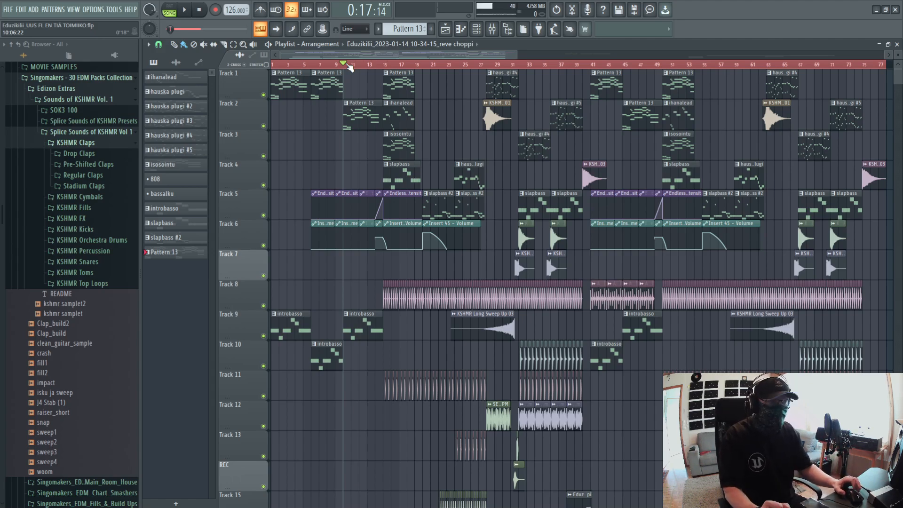
Open the mixer at full size and reset the Insert 29 volume fader to its default level
left_click(492, 29)
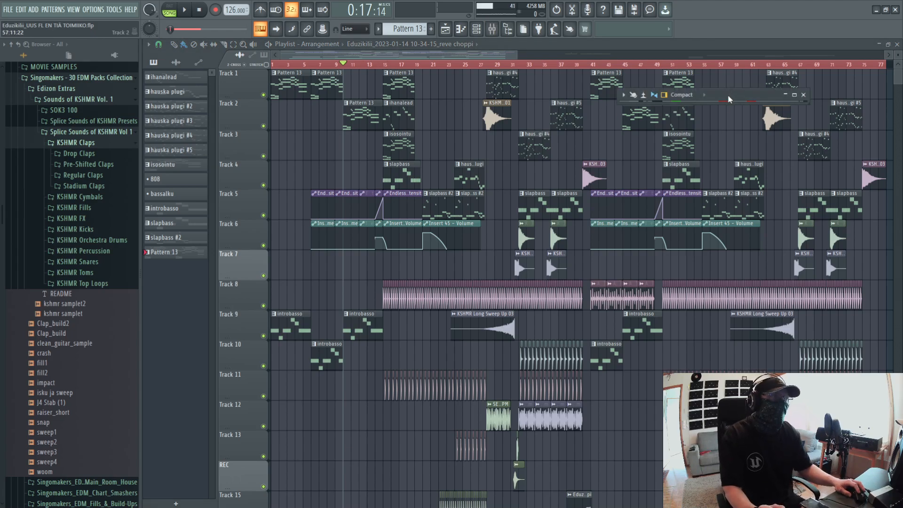
double_click(728, 94)
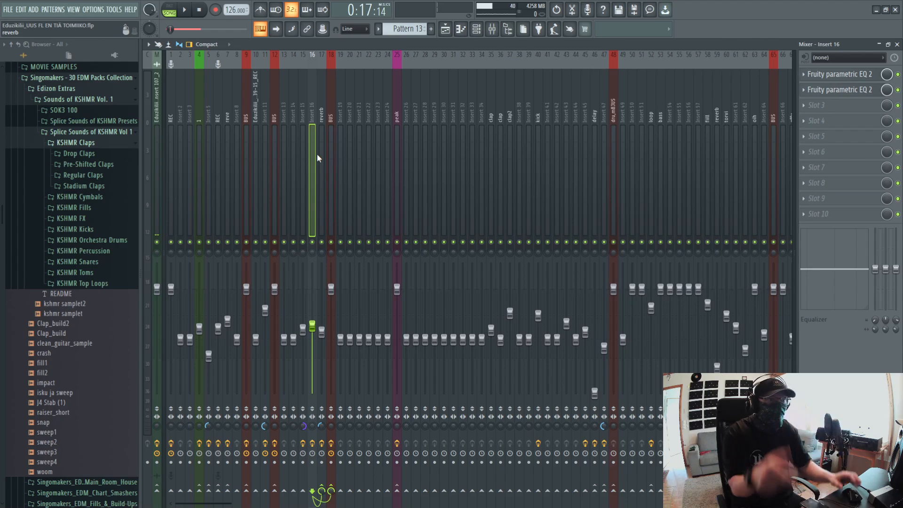
left_click(437, 181)
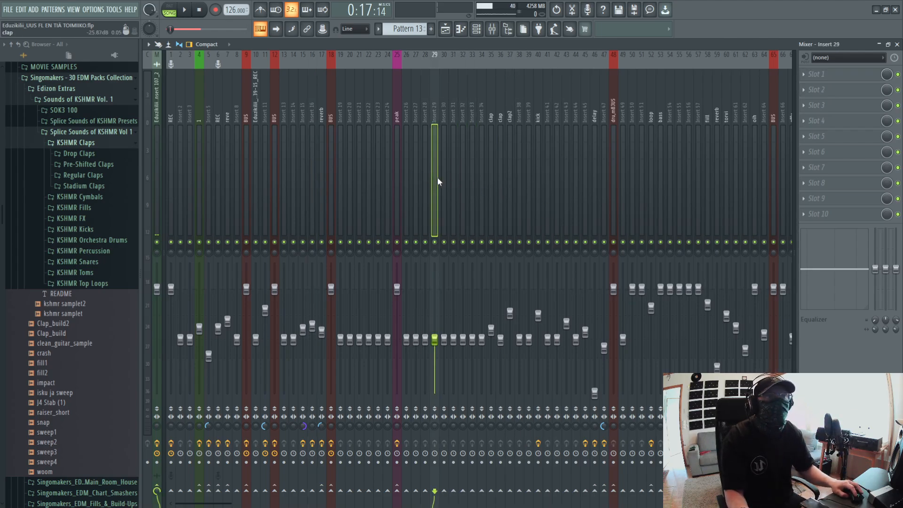
left_click(435, 340, "alt")
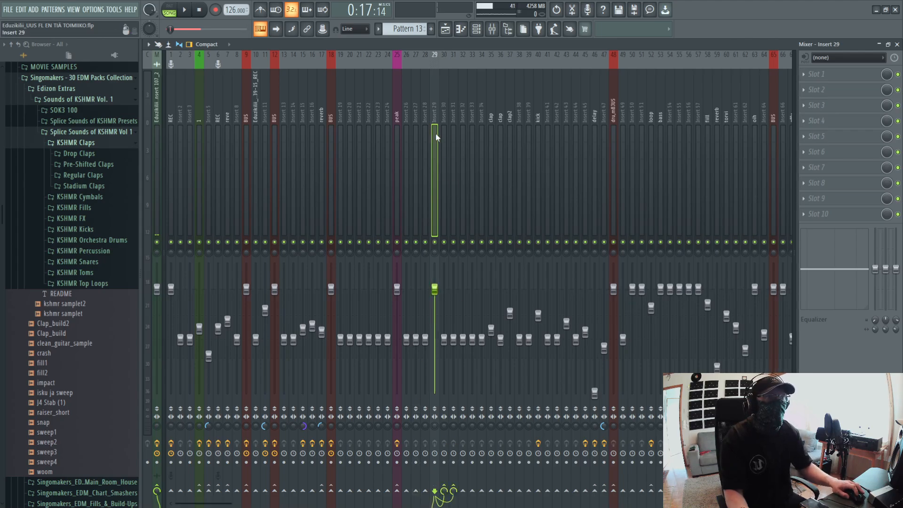
Raise the Insert 30 and Insert 31 volume faders to the same level as Insert 29
left_click(442, 118)
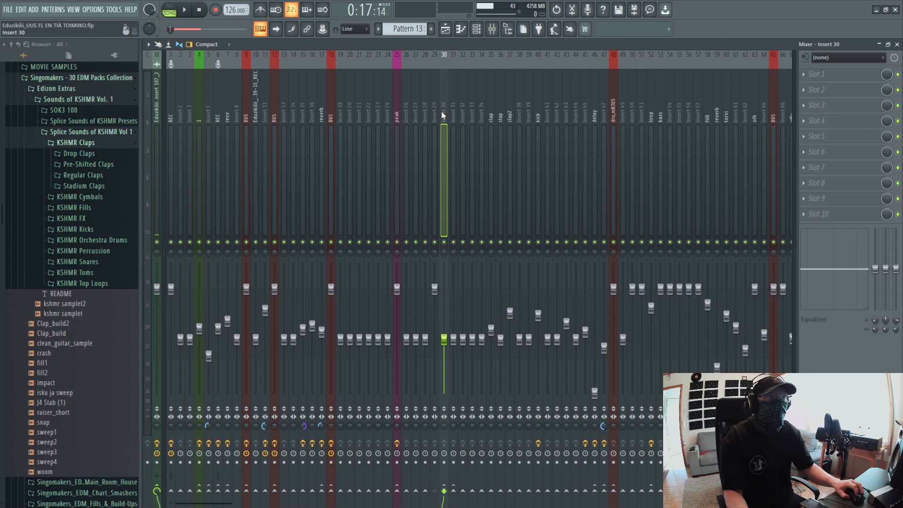
left_click(450, 207)
left_click(445, 195)
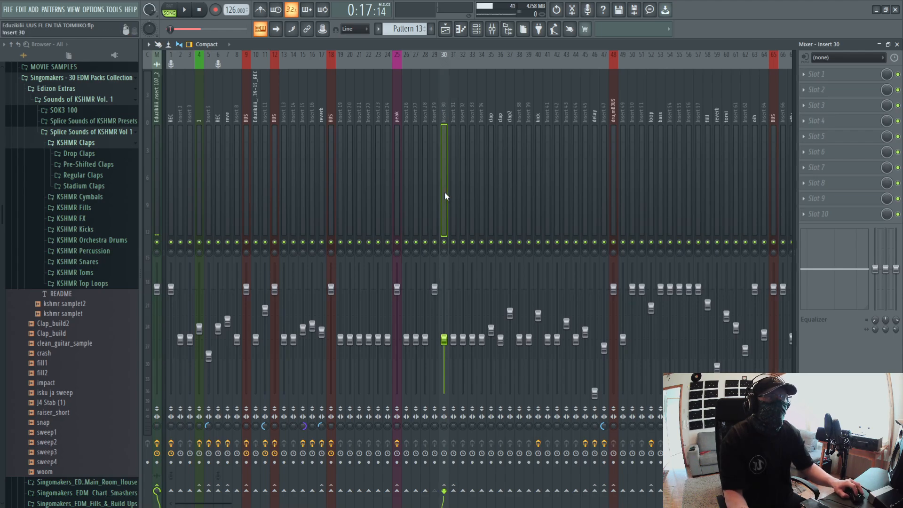
left_click(450, 204, "ctrl+shift")
left_click_drag(446, 340, 447, 290)
left_click(456, 142)
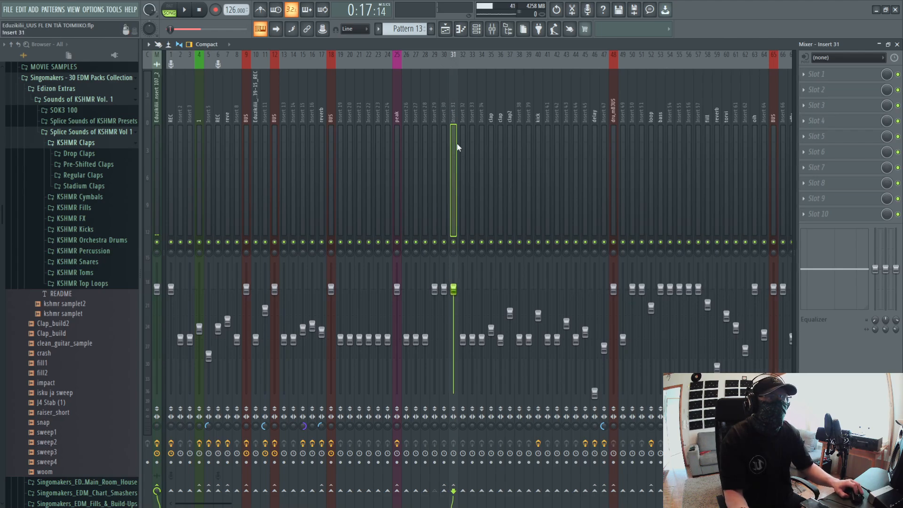
Load the EQUO effect into slot 4 of mixer track Insert 30
left_click(446, 143)
right_click(756, 192)
left_click_drag(474, 164, 443, 152)
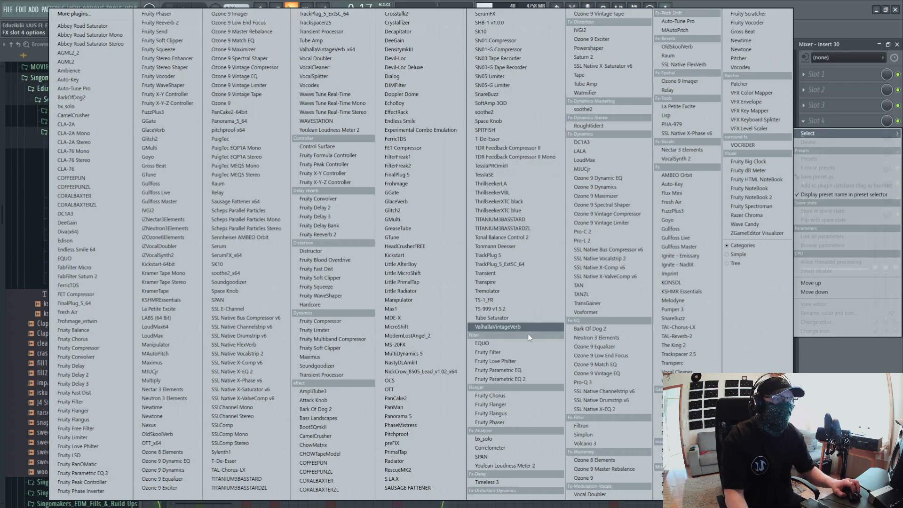
left_click(521, 343)
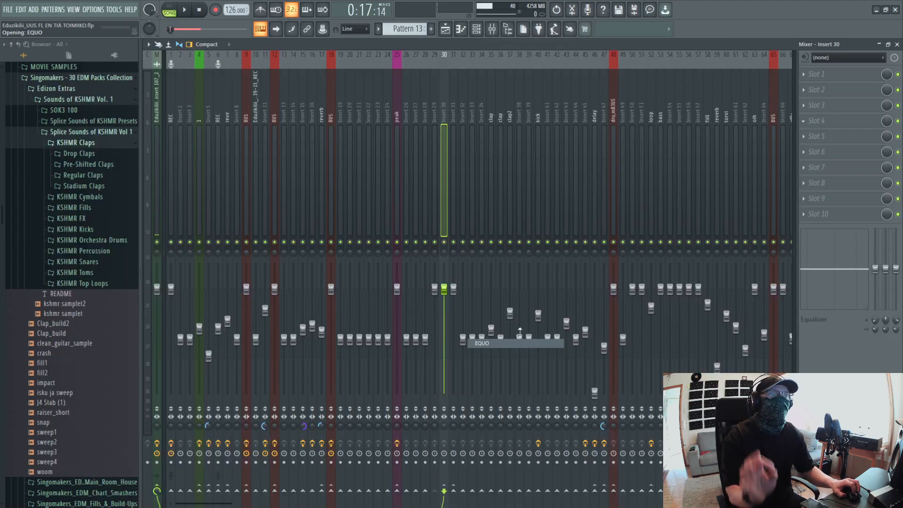
Apply the "low" preset to the EQUO effect on mixer track Insert 30
left_click(163, 100)
mouse_move(216, 137)
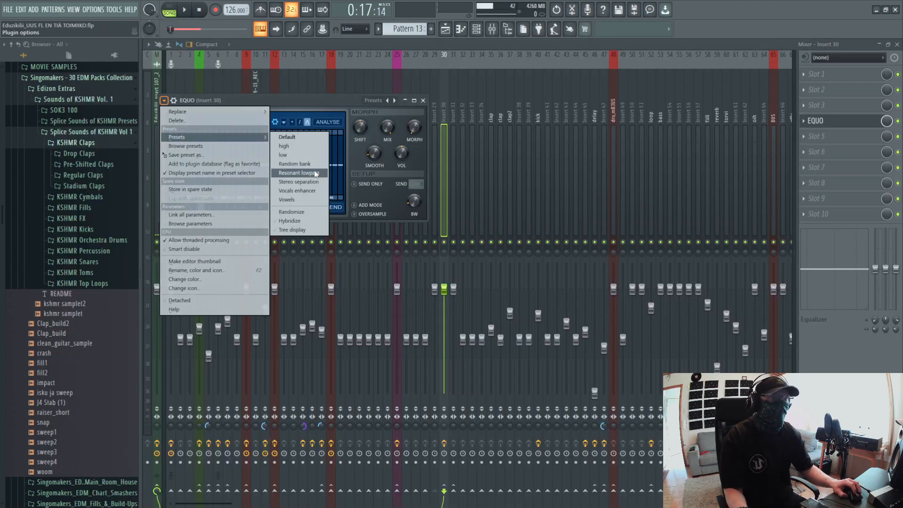
left_click(297, 155)
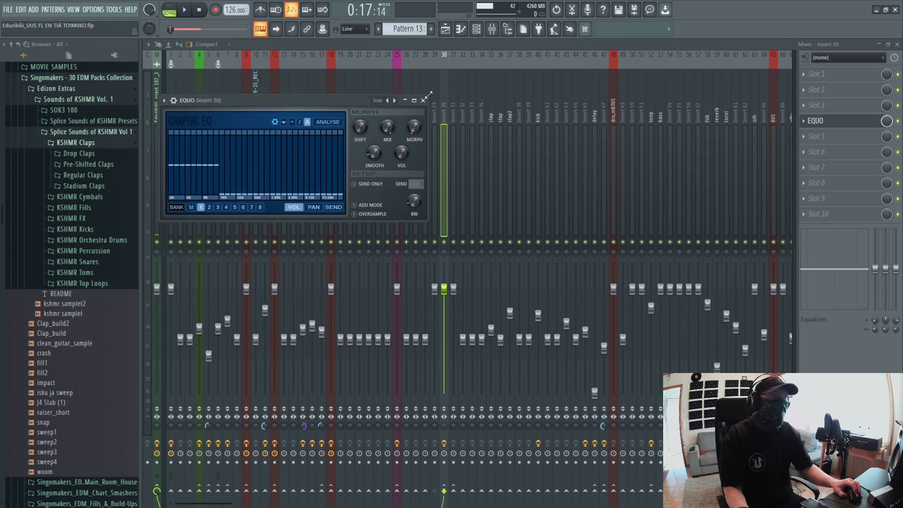
Load the EQUO effect into slot 3 of mixer track Insert 31
left_click(454, 139)
left_click(804, 106)
mouse_move(808, 117)
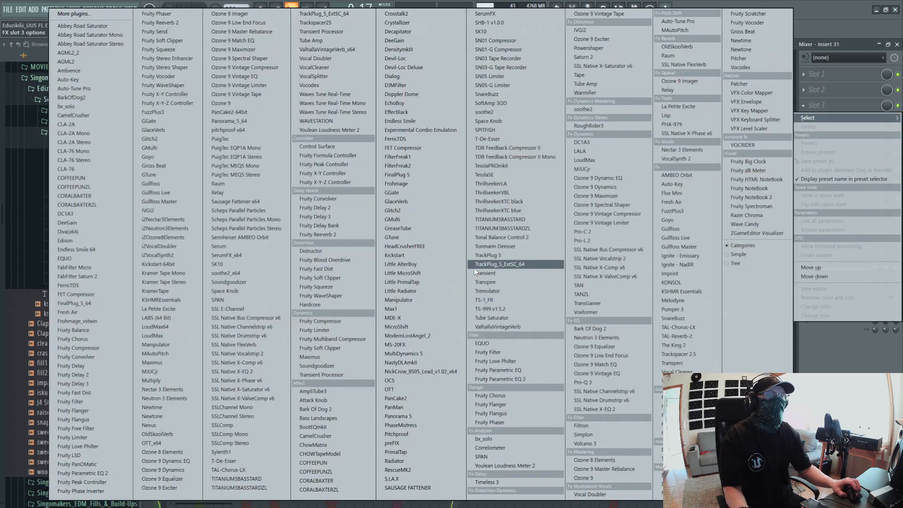
left_click(484, 344)
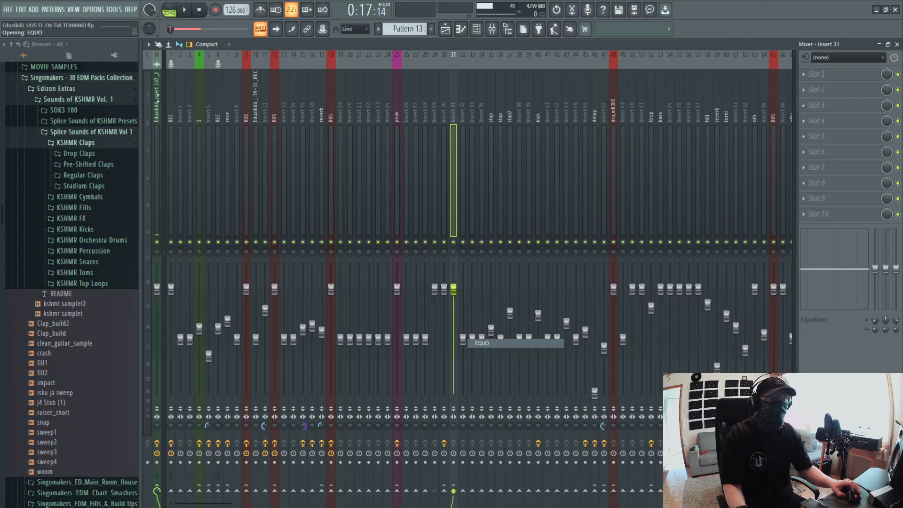
Apply the "high" preset to the EQUO effect on Insert 31 and close its window
left_click(176, 113)
mouse_move(235, 150)
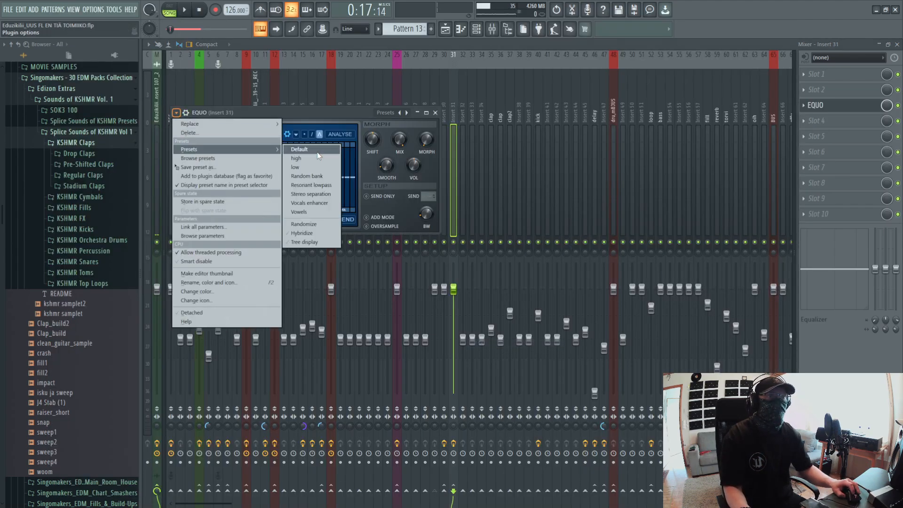
left_click(301, 159)
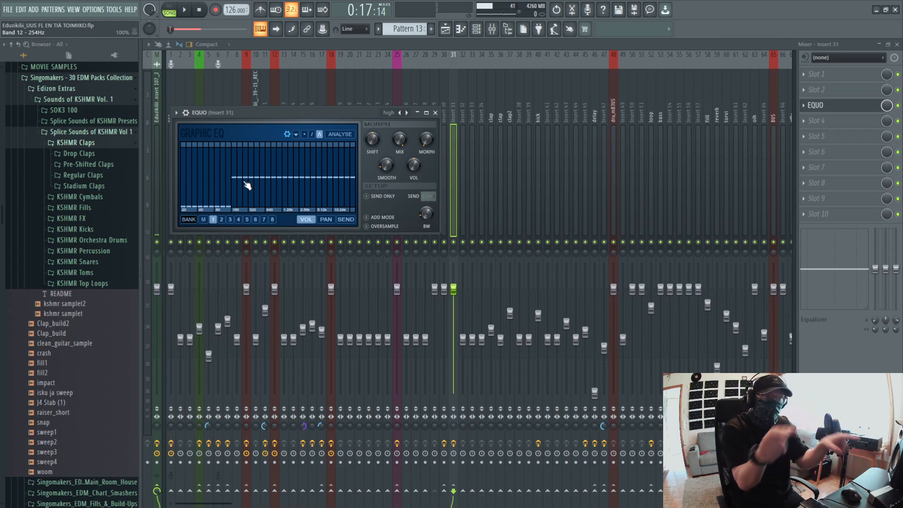
left_click(436, 113)
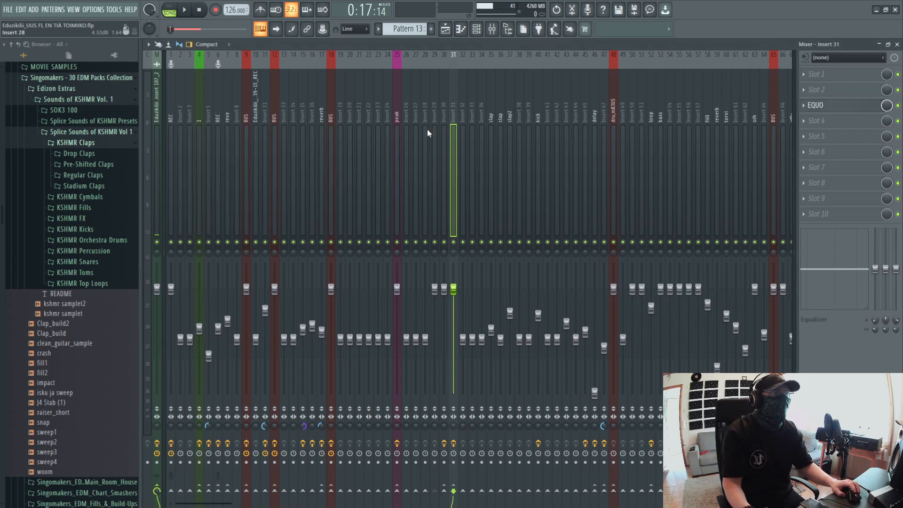
Review the effect slots of mixer tracks Insert 30 and Insert 13, and close the mixer
left_click(446, 136)
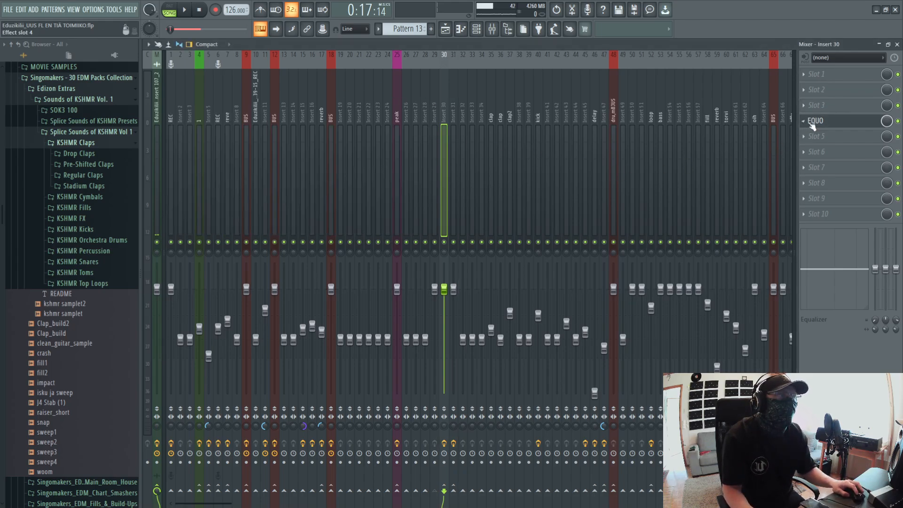
left_click(284, 162)
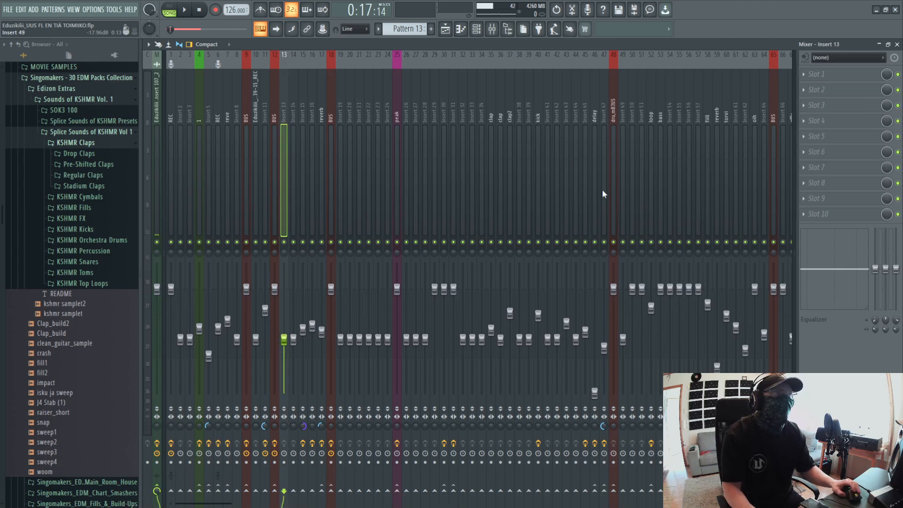
left_click(889, 44)
Move the playlist's playhead to bar 15 and play the song briefly from there
mouse_move(422, 56)
left_mouse_down()
mouse_move(431, 56)
mouse_move(404, 58)
left_mouse_up()
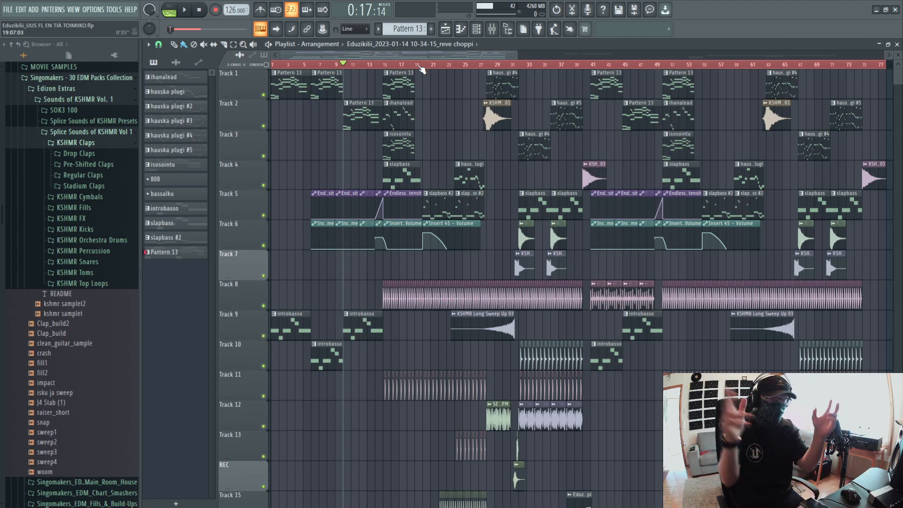
left_click(423, 65)
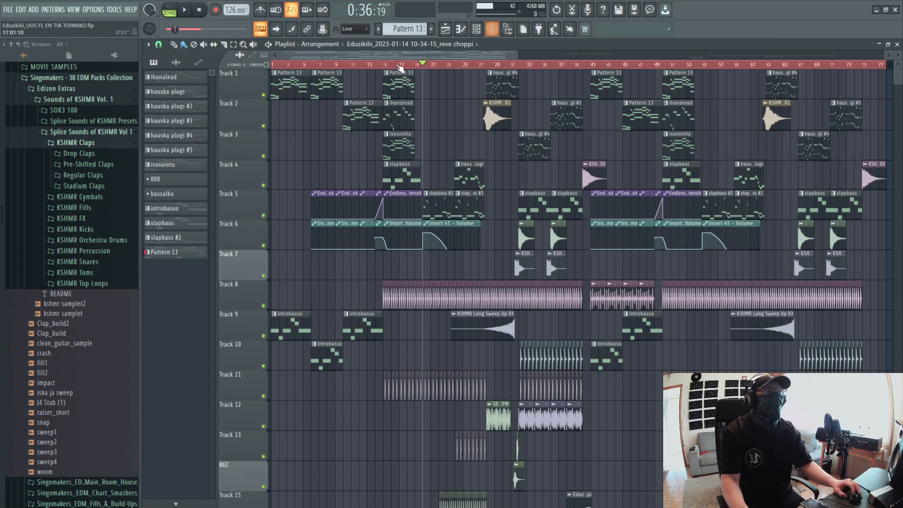
left_click(383, 65)
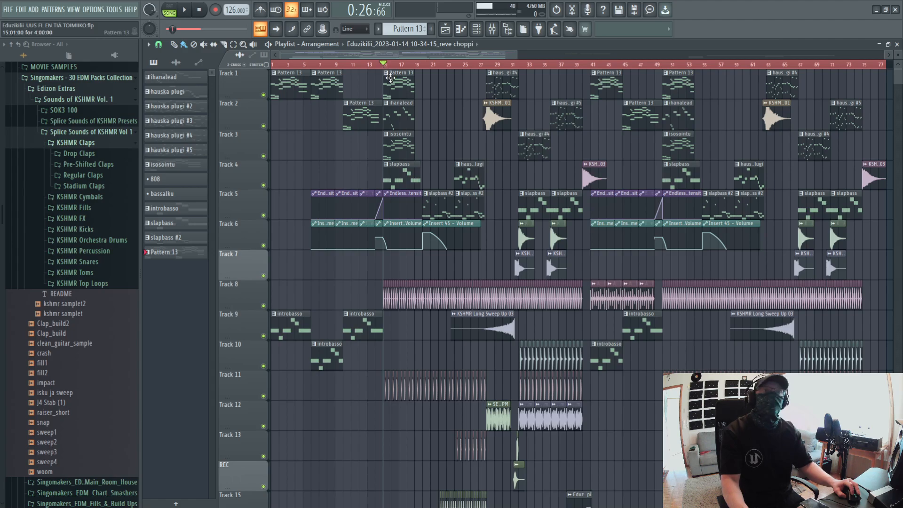
key("space")
key("space")
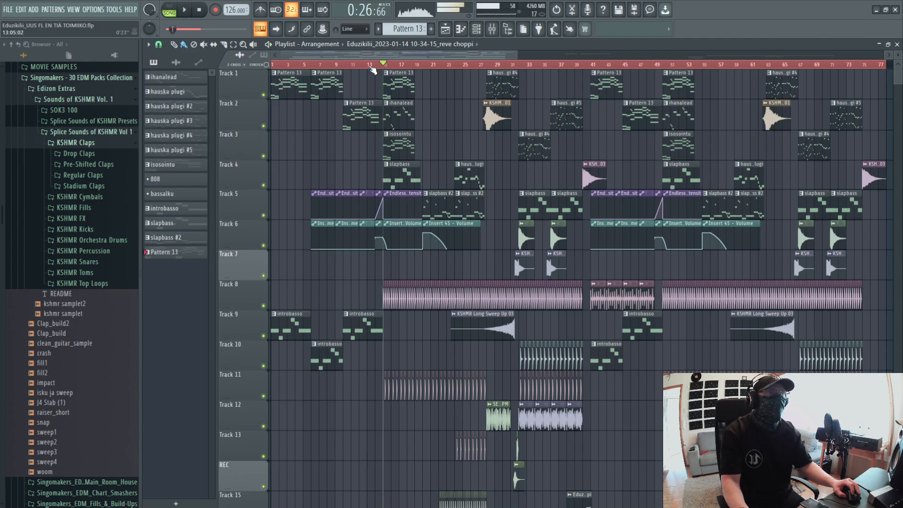
Play the song from about bar 10 and watch the track levels in the full-size mixer
left_click(200, 10)
left_click_drag(350, 65, 344, 66)
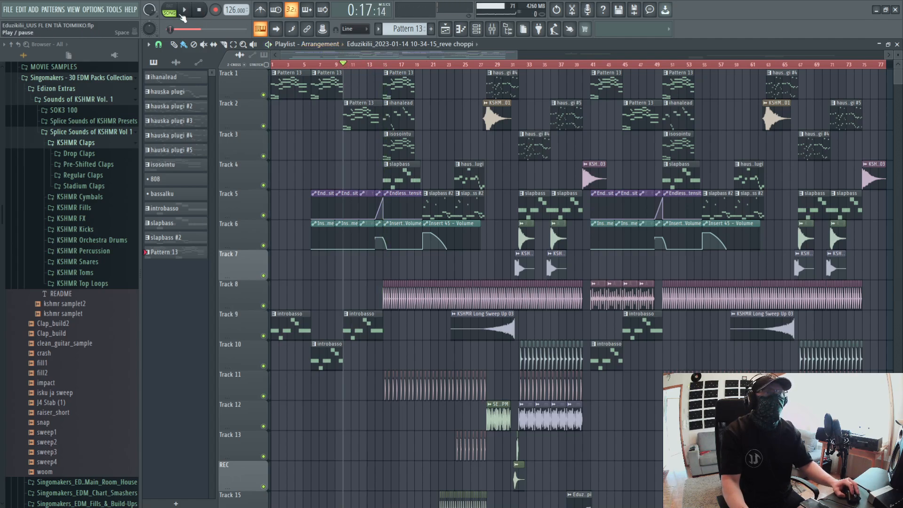
left_click(184, 11)
left_click(493, 30)
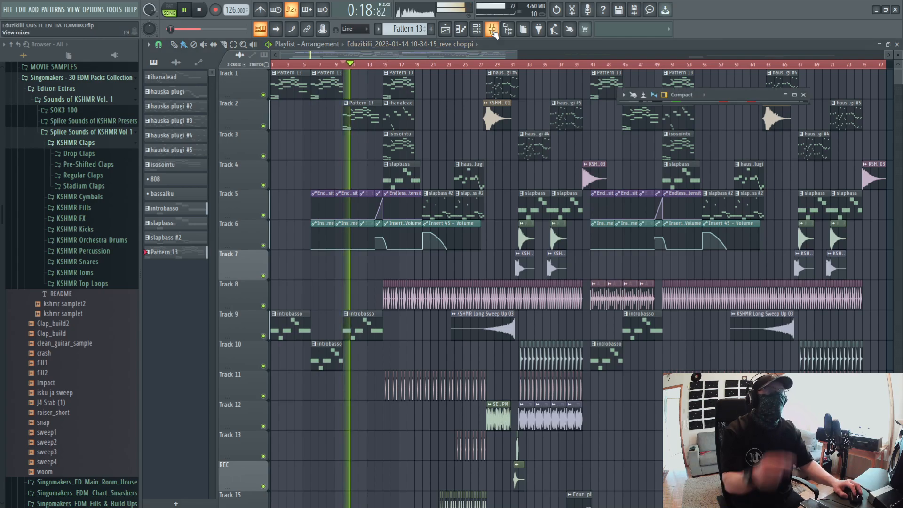
double_click(740, 94)
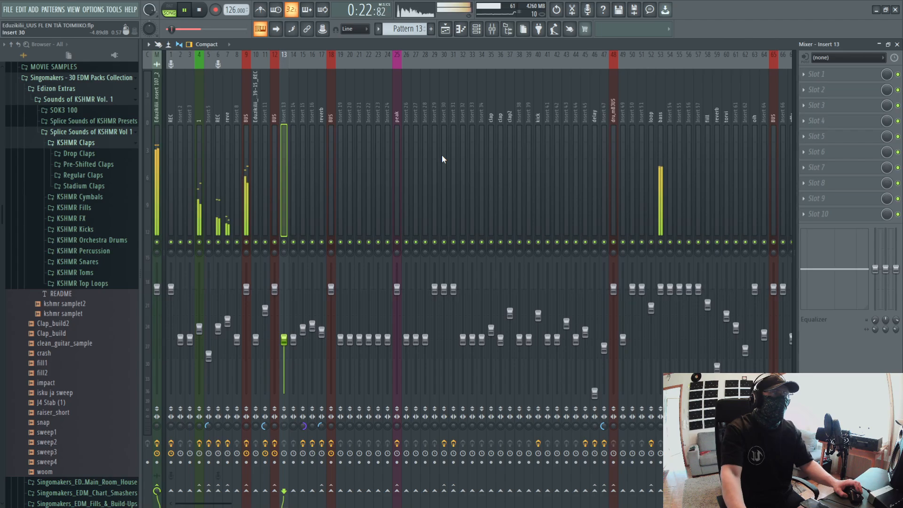
key("alt+Tab")
key("alt+Tab")
key("alt+Tab")
key("alt+Tab")
key("alt+Tab")
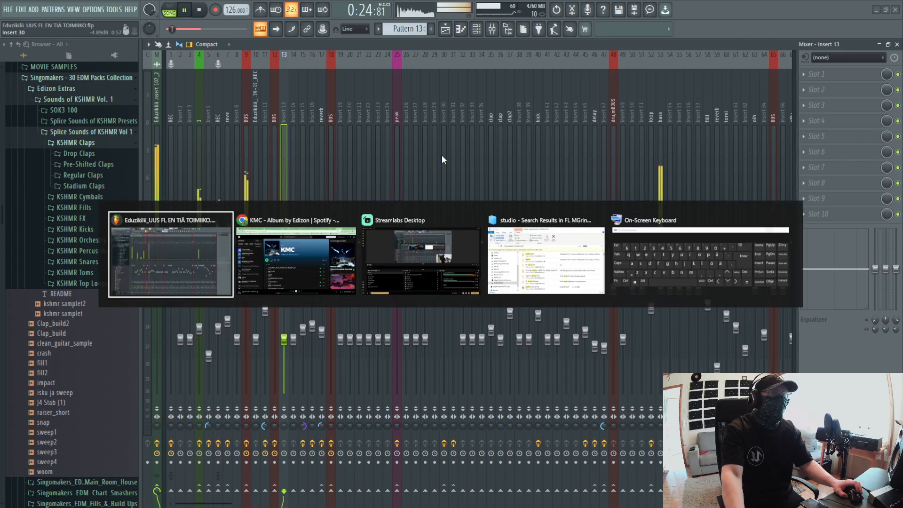
Check the playing position in the playlist, and reopen the mixer at full size to watch the levels
left_click(880, 44)
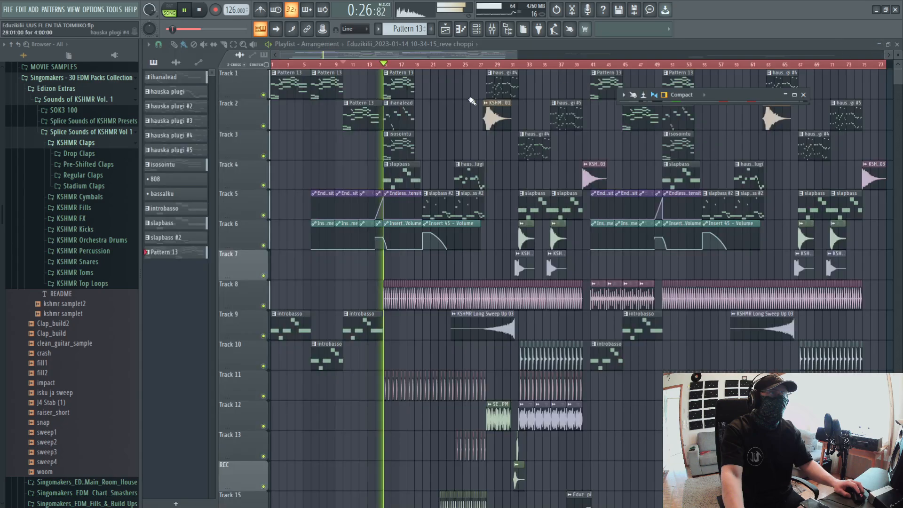
left_click_drag(421, 54, 440, 54)
left_click(492, 29)
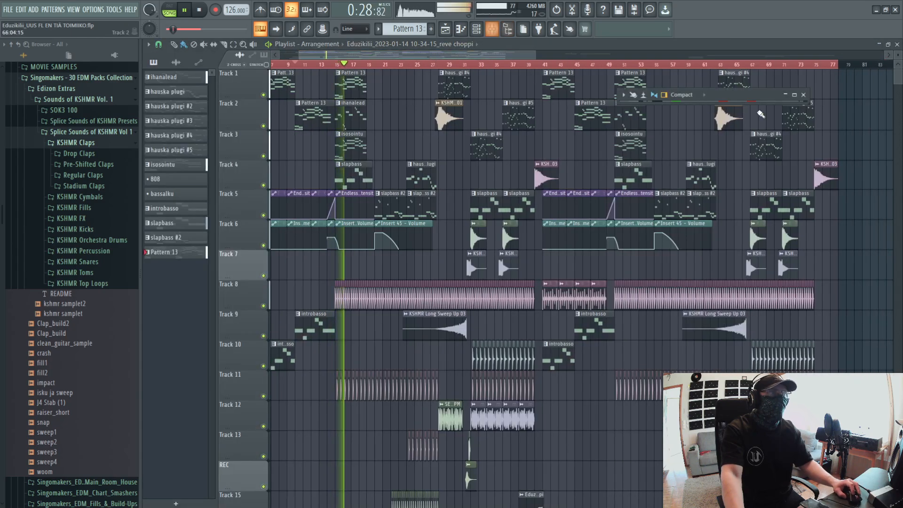
double_click(746, 92)
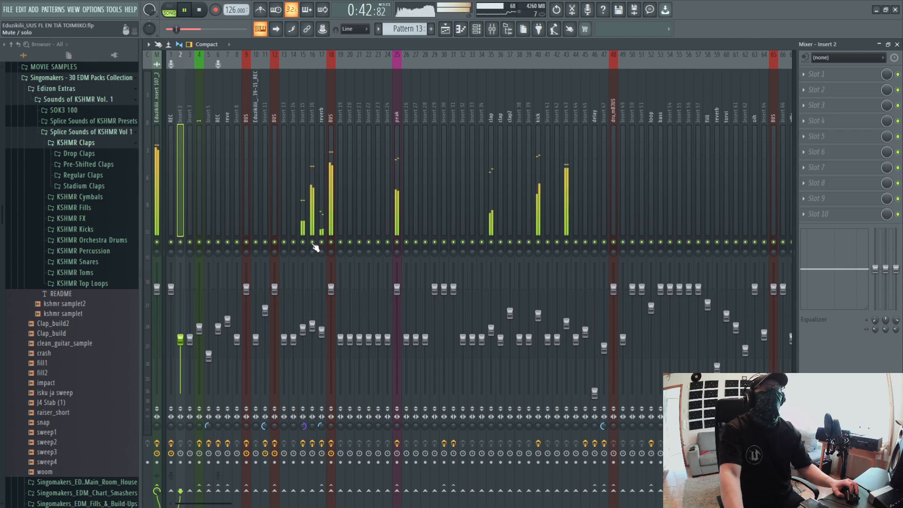
Return to the playlist, follow the playback through the arrangement to about bar 40, and stop the song
left_click(879, 45)
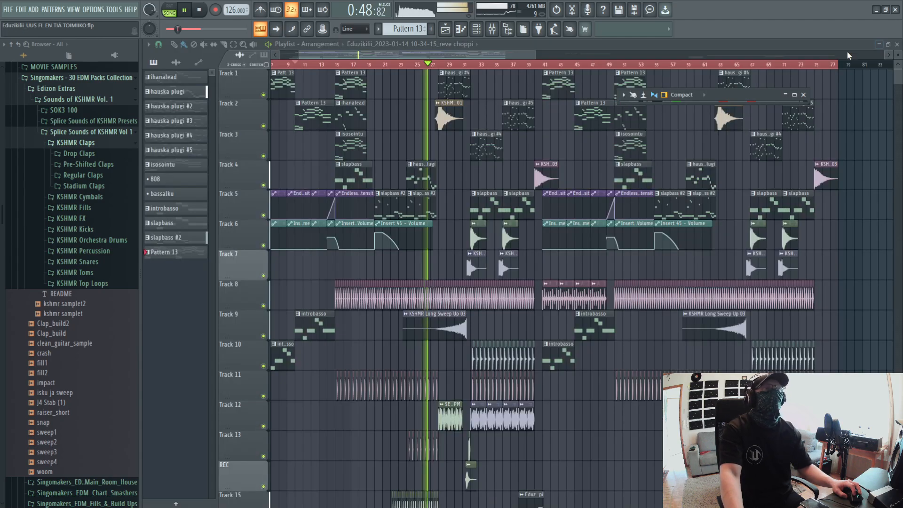
left_click_drag(472, 56, 479, 53)
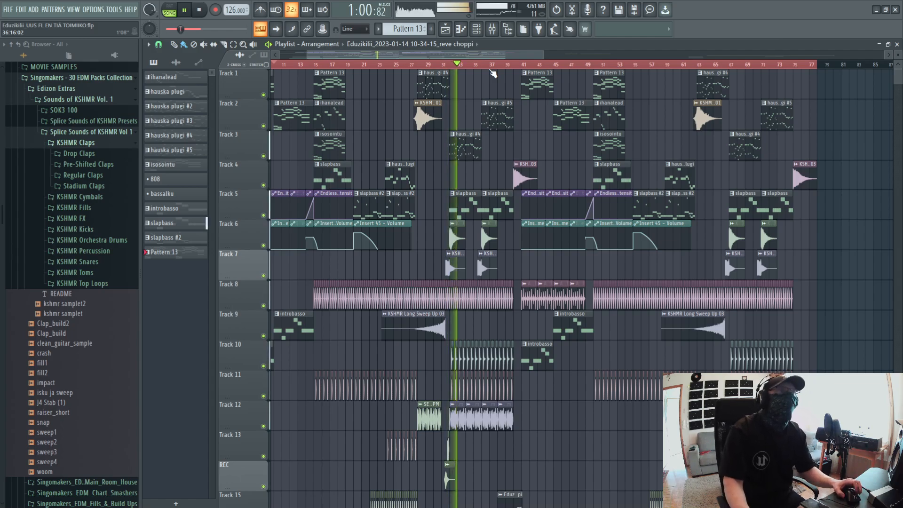
left_click_drag(489, 57, 512, 59)
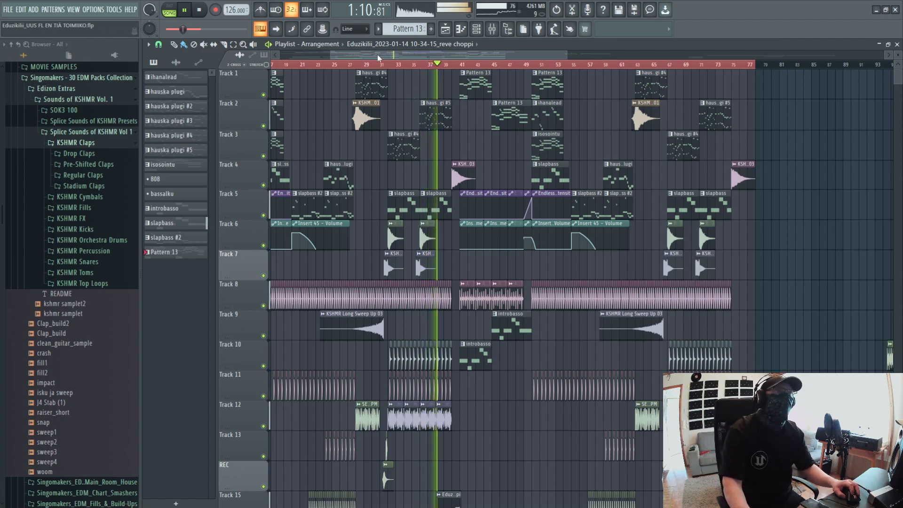
left_click_drag(377, 55, 369, 60)
scroll(403, 142, "up", 3)
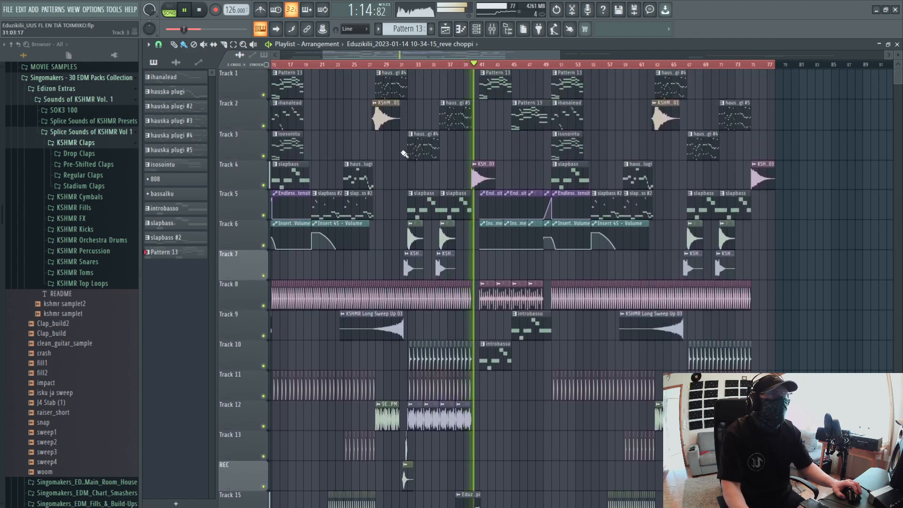
key("space")
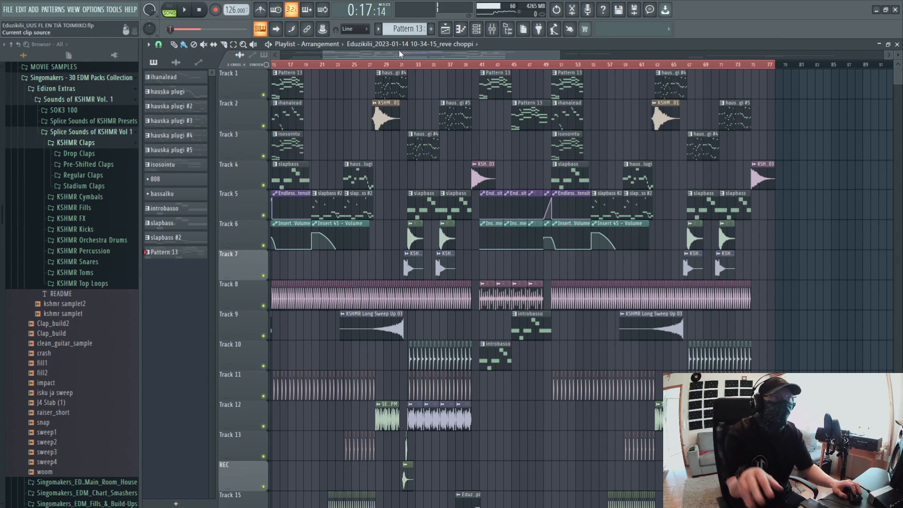
Solo playlist Track 3 and play it briefly from about bar 35
left_click(439, 68)
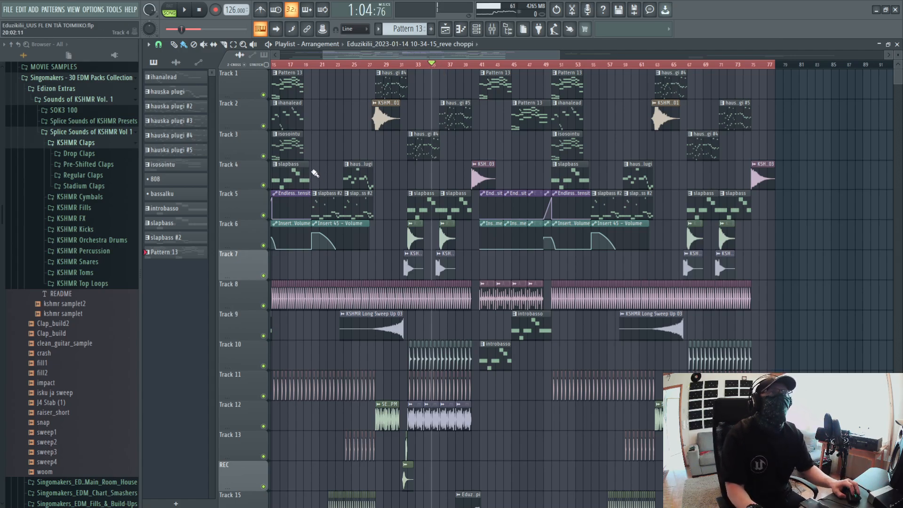
right_click(263, 156)
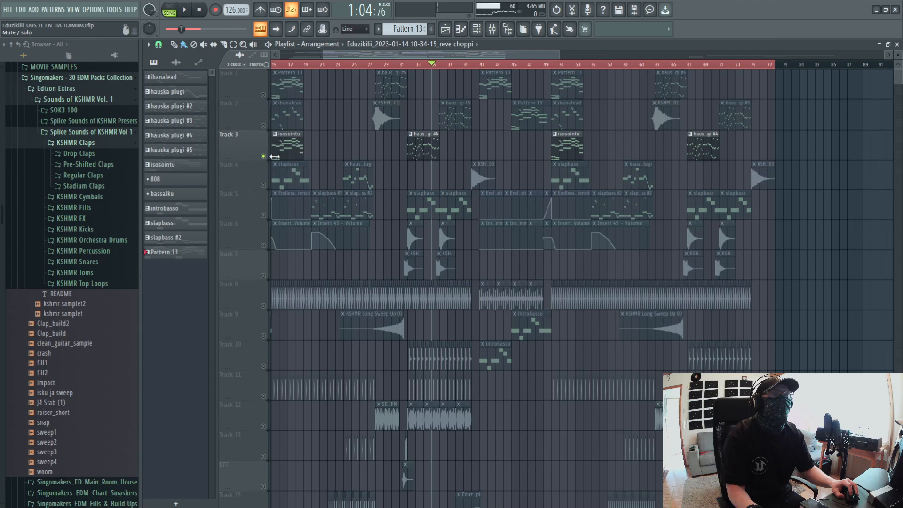
key("space")
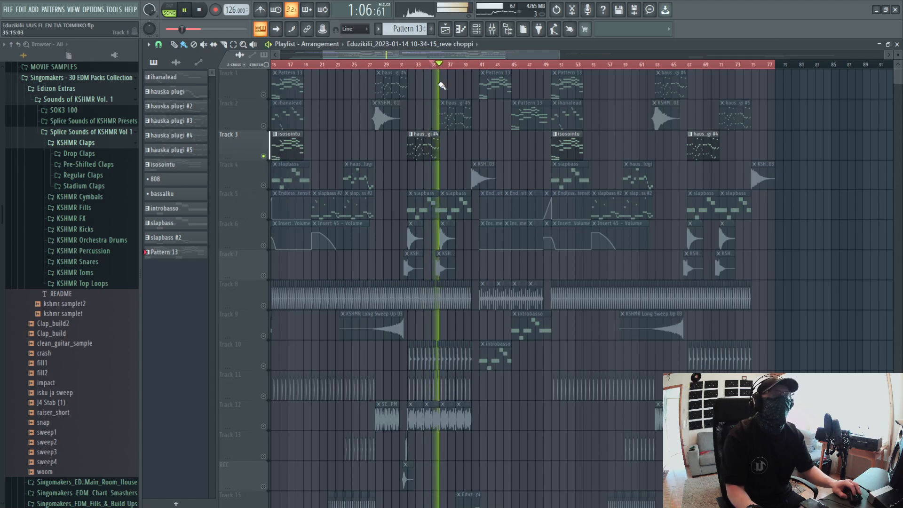
key("space")
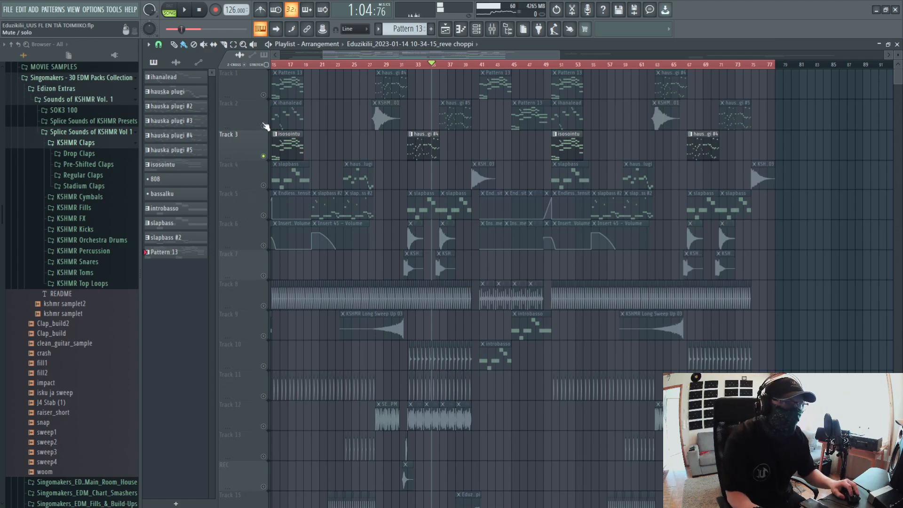
Play Track 2 together with the soloed Track 3, and compare with all tracks unmuted before stopping playback
left_click(264, 126)
key("space")
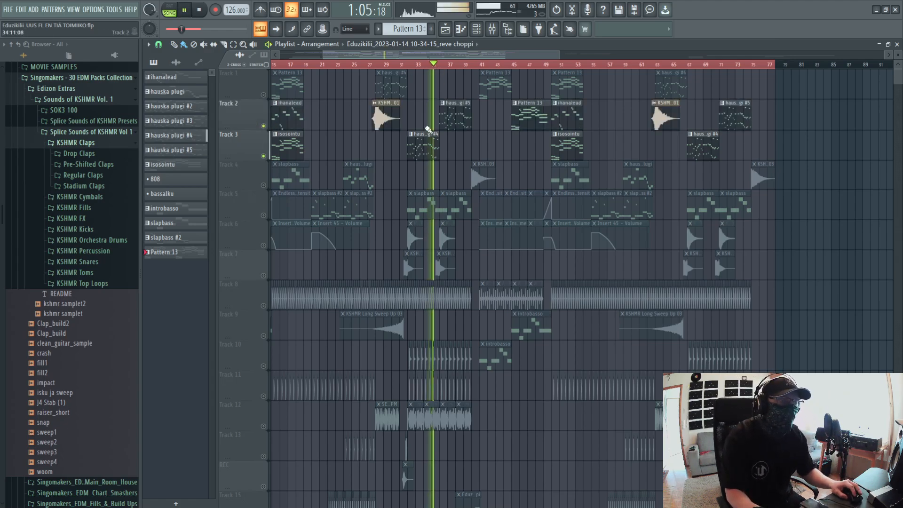
right_click(264, 185)
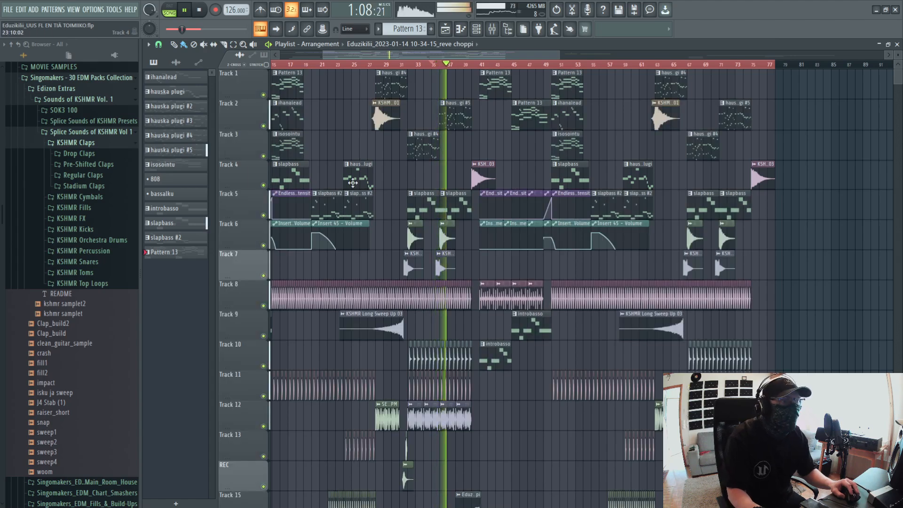
left_click(435, 64)
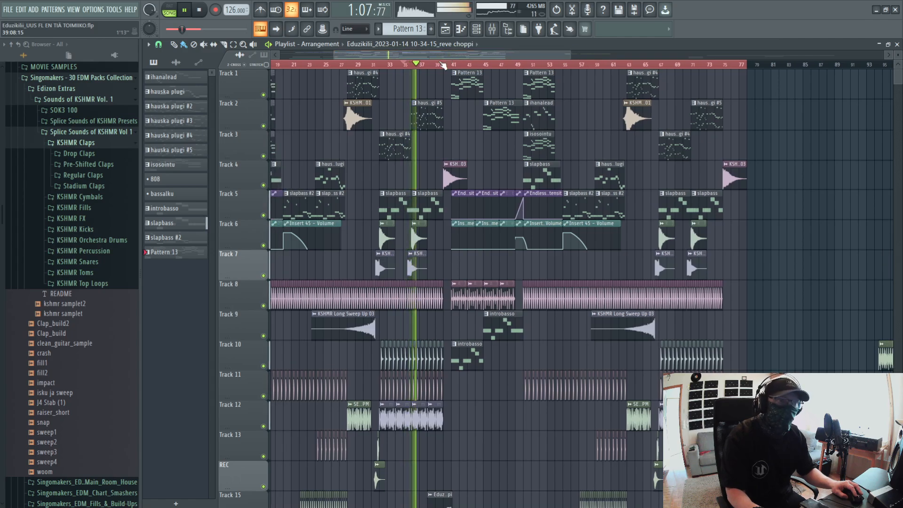
key("space")
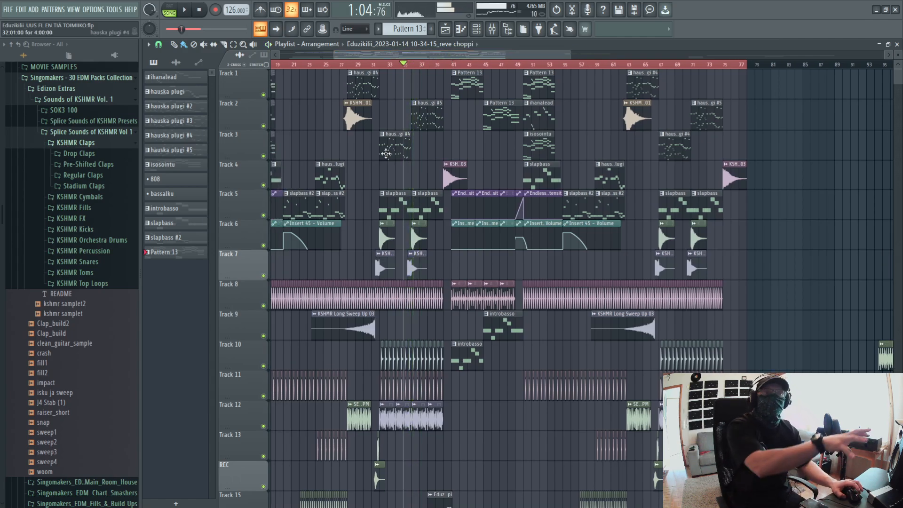
scroll(388, 186, "down", 1)
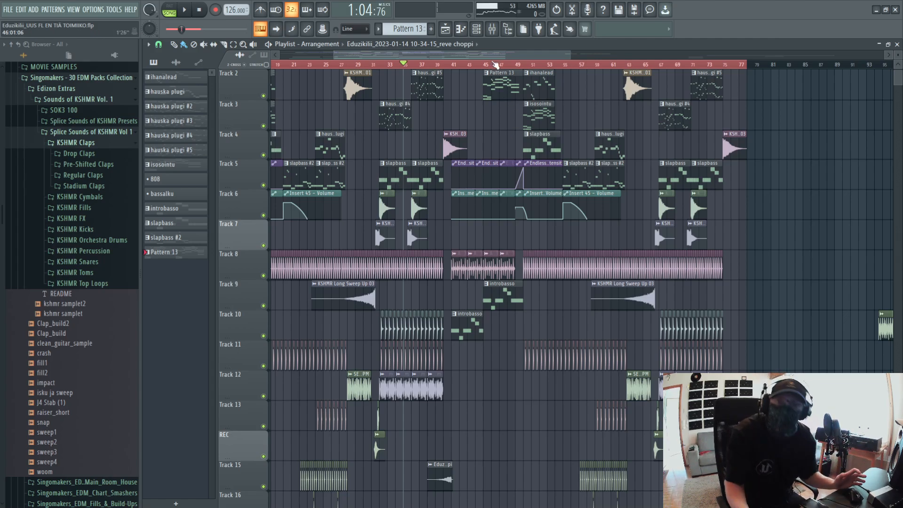
left_click_drag(453, 55, 424, 54)
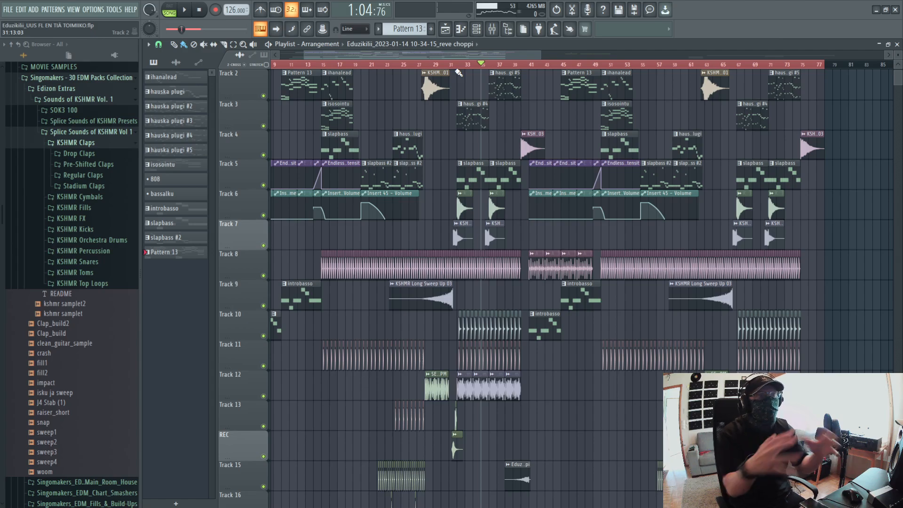
Solo playlist Track 8 and play it briefly from about bar 24
left_click(394, 64)
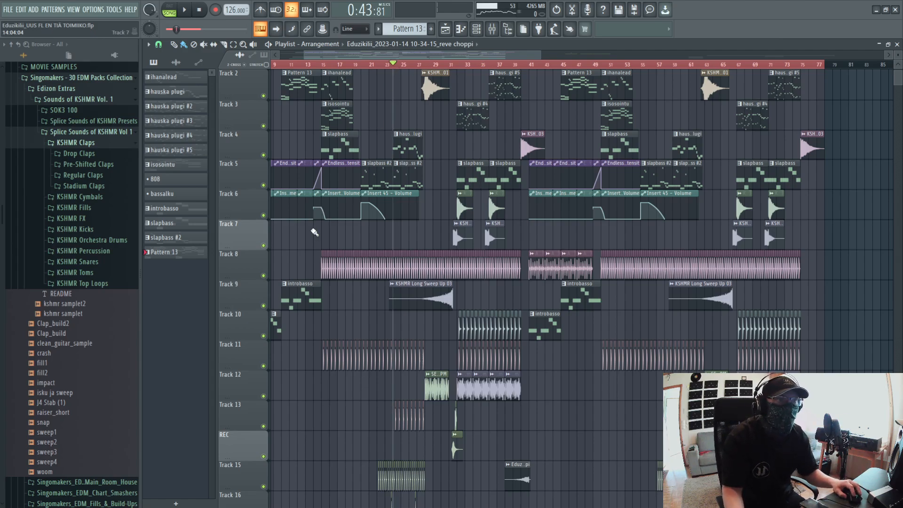
right_click(264, 275)
left_click(256, 273)
right_click(265, 276)
key("space")
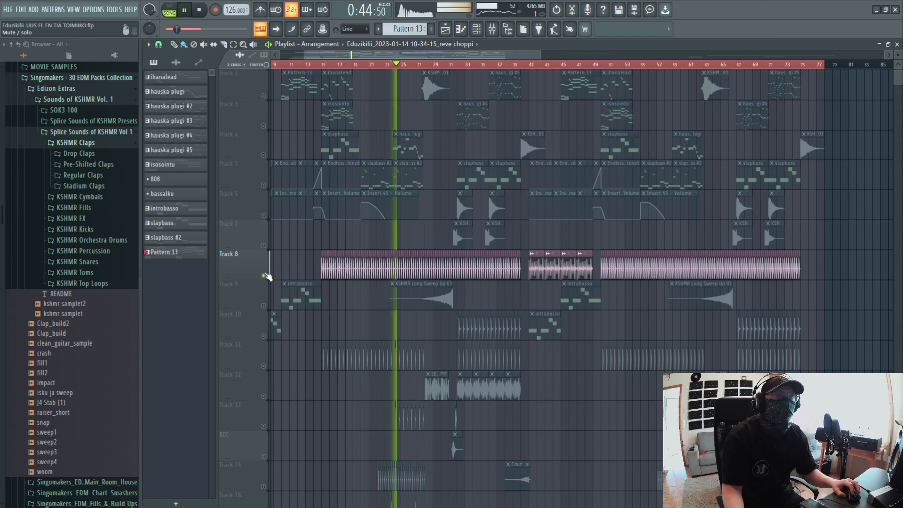
key("space")
Show the mixer at full size and select the kick track on insert 40
key("F9")
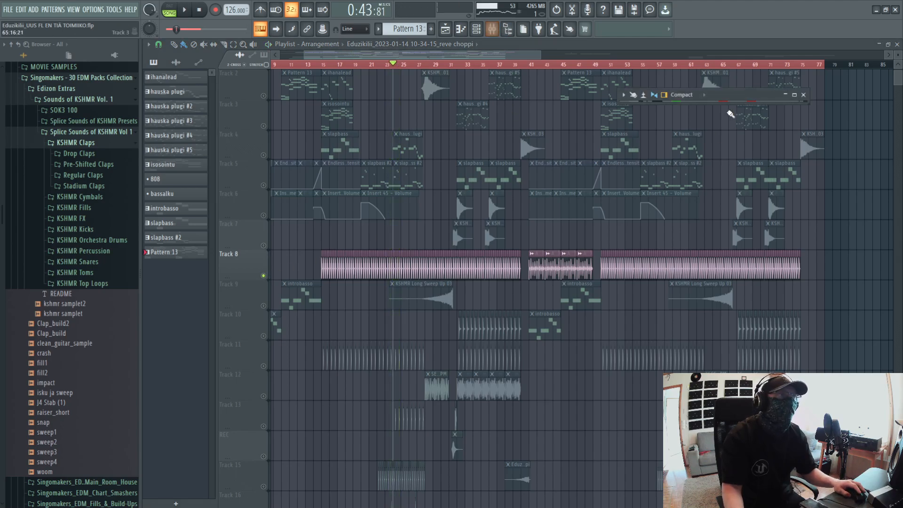
double_click(716, 96)
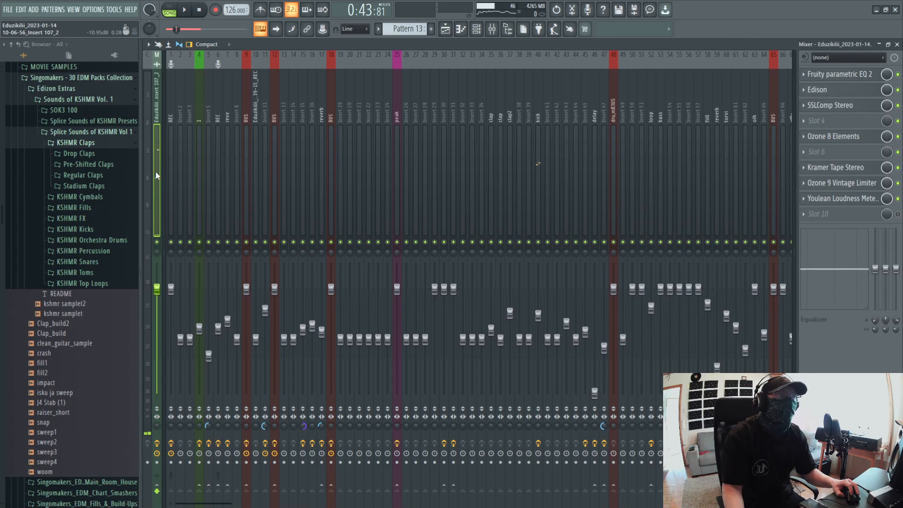
left_click(218, 198)
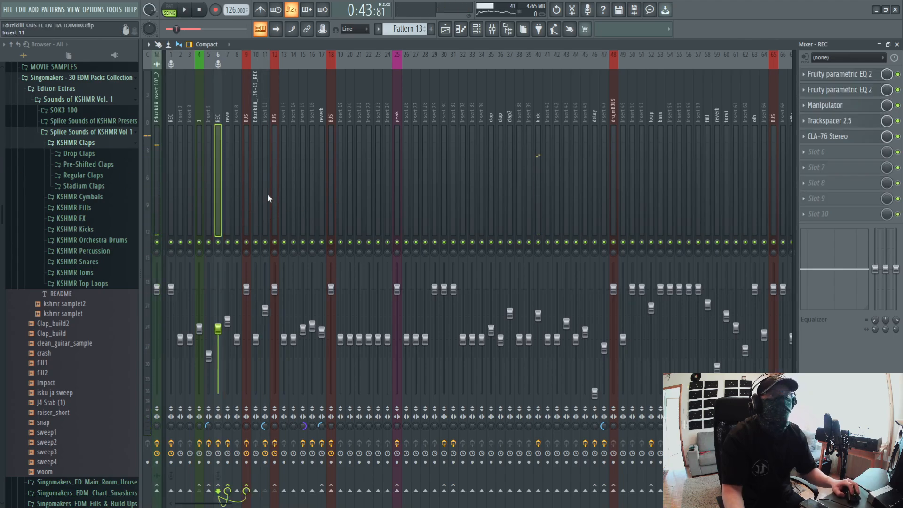
left_click(539, 170)
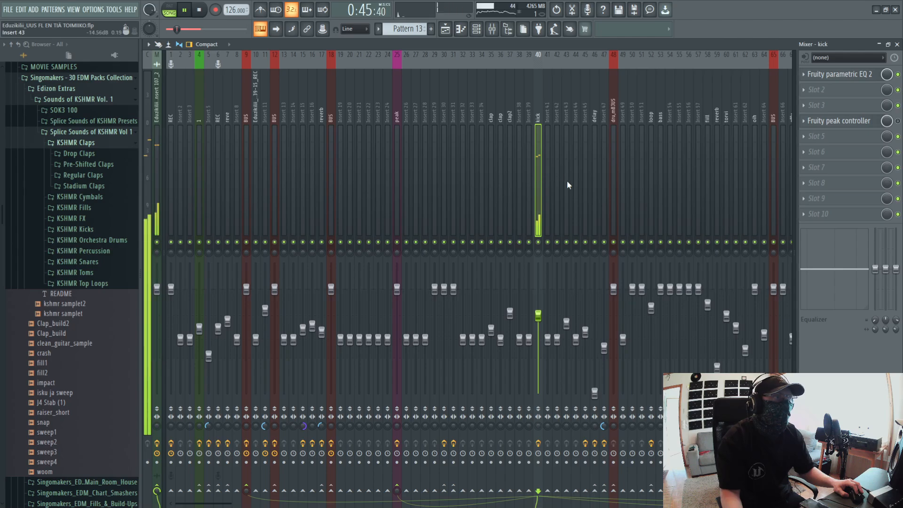
Load SPAN into effect slot 8 of the kick track and view the kick's spectrum during playback
left_click(818, 182)
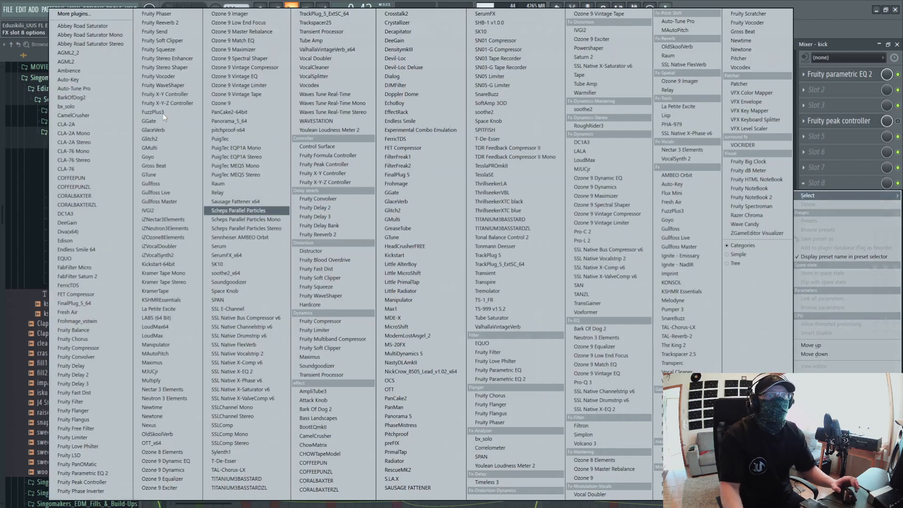
left_click(220, 300)
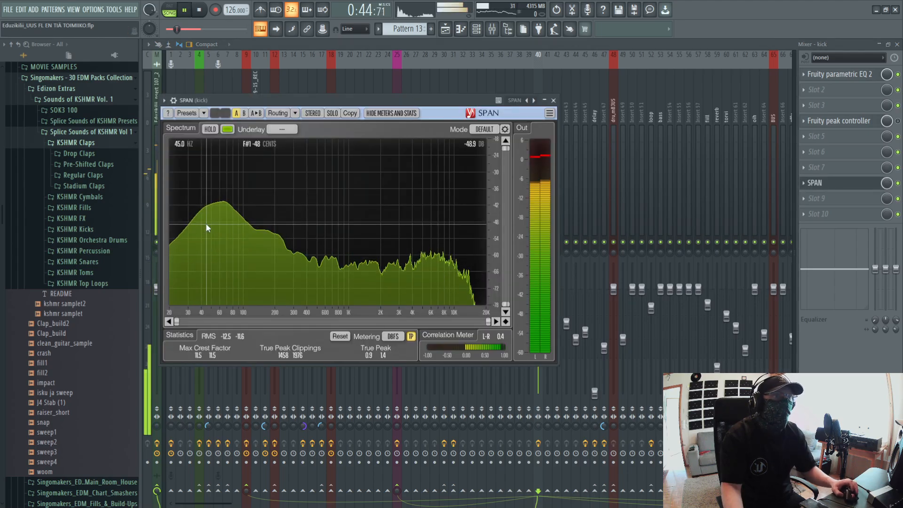
key("space")
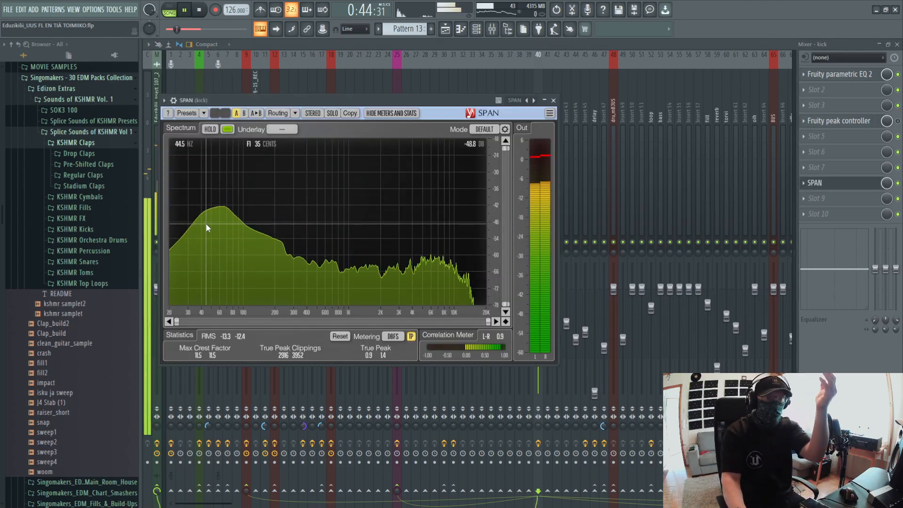
left_click(553, 101)
key("space")
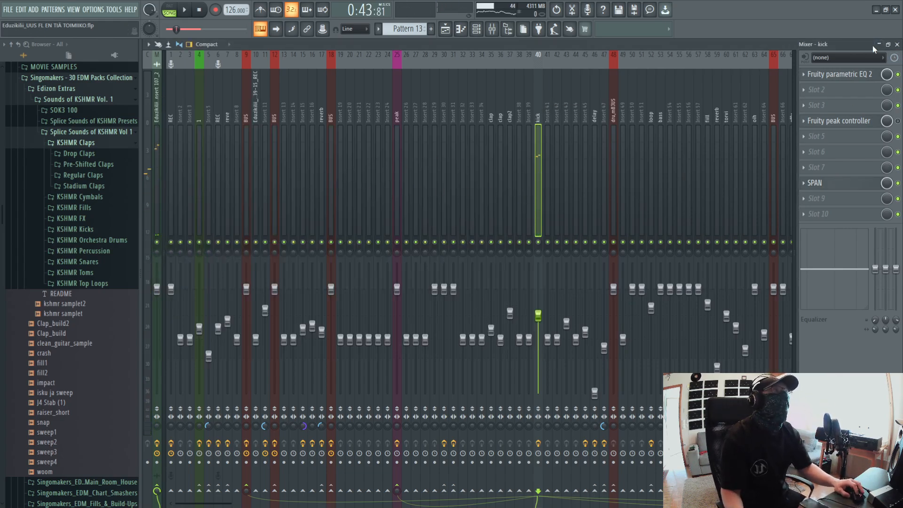
Unmute all playlist tracks and play the song with the full-size mixer shown
key("F5")
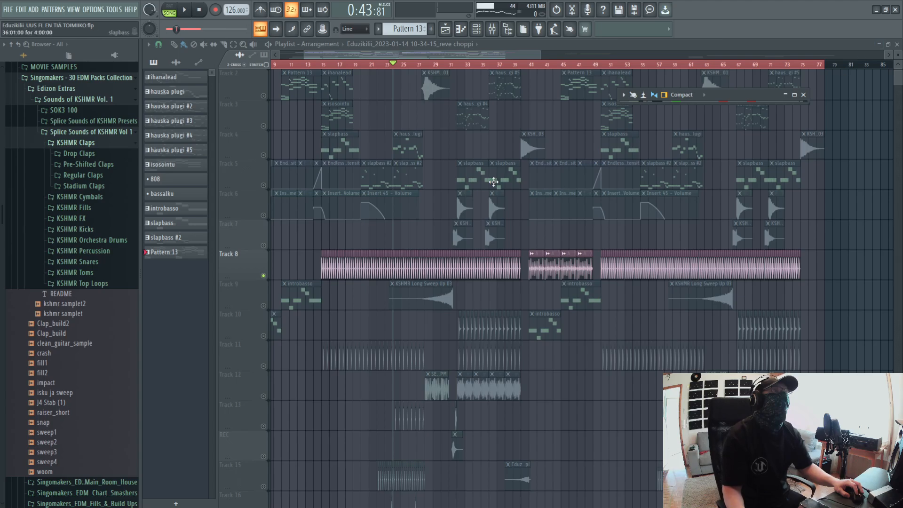
left_click(264, 216)
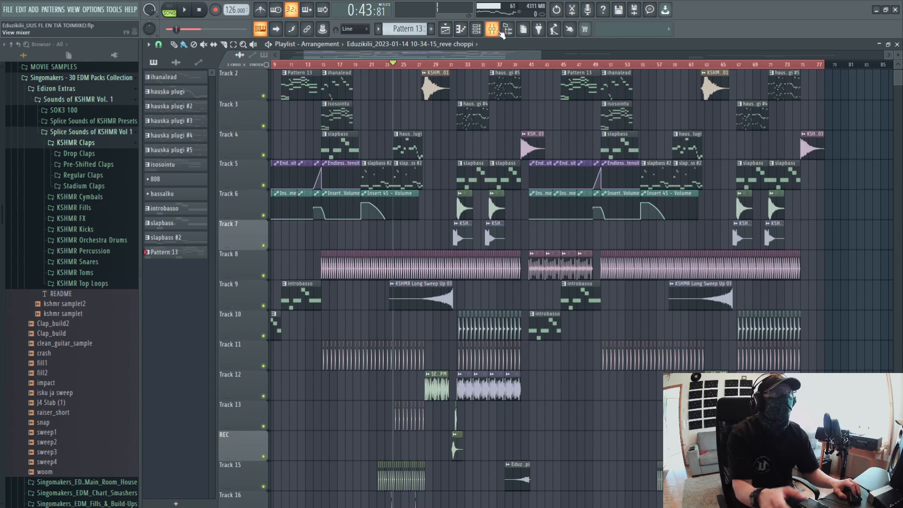
key("F9")
key("space")
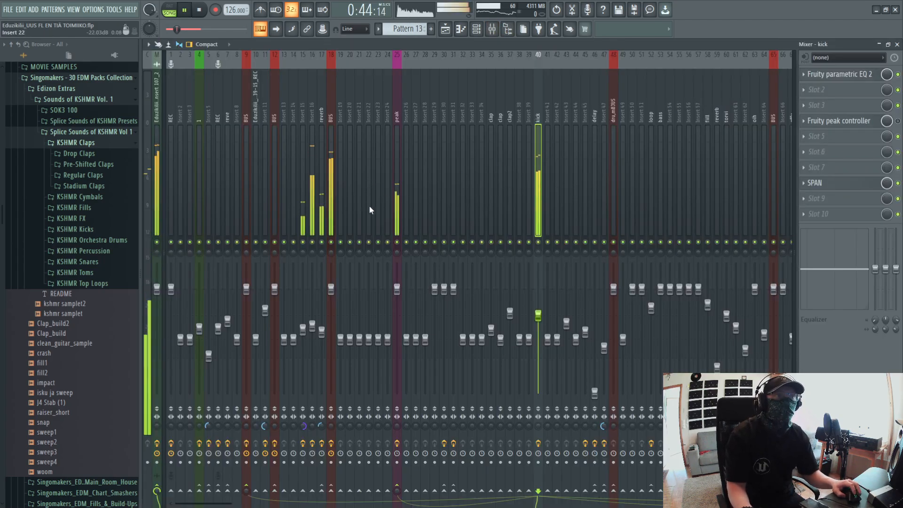
Solo mixer Insert 16 and play it, checking the effect chains of the BUS track on insert 18 and Insert 16
right_click(313, 242)
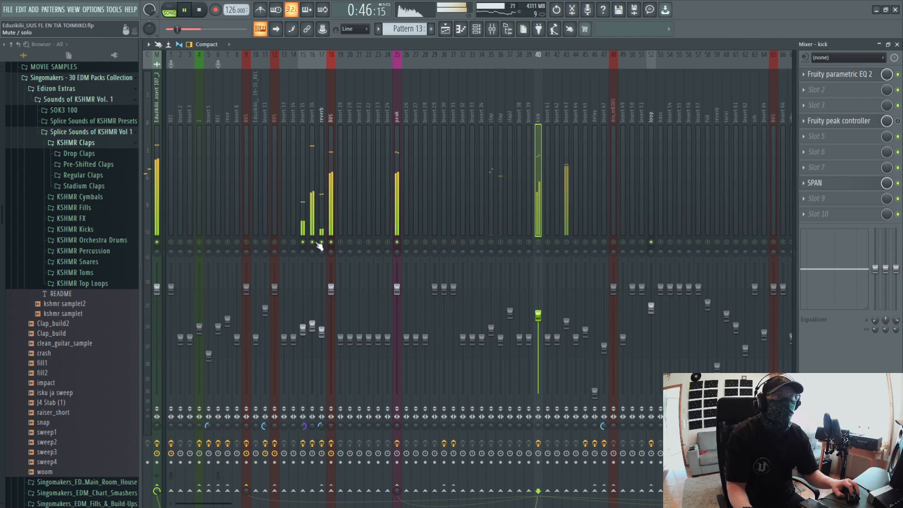
key("space")
left_click(333, 198)
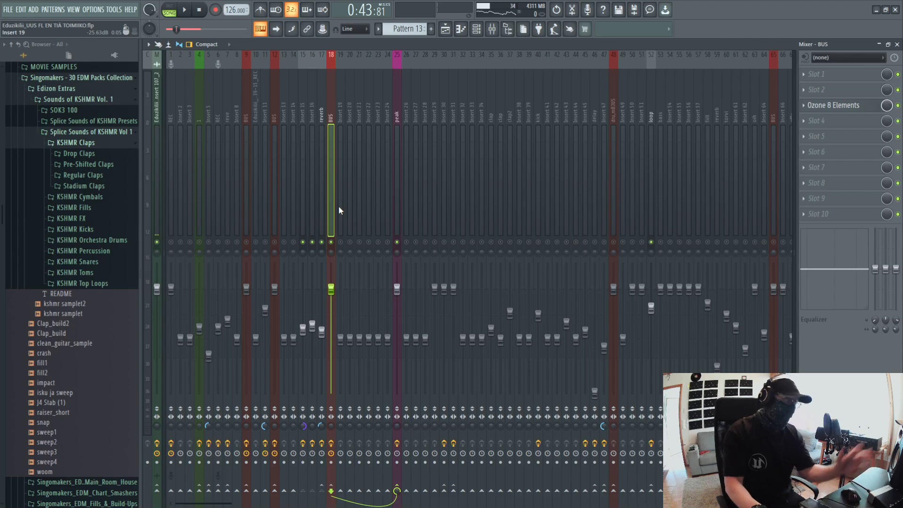
key("space")
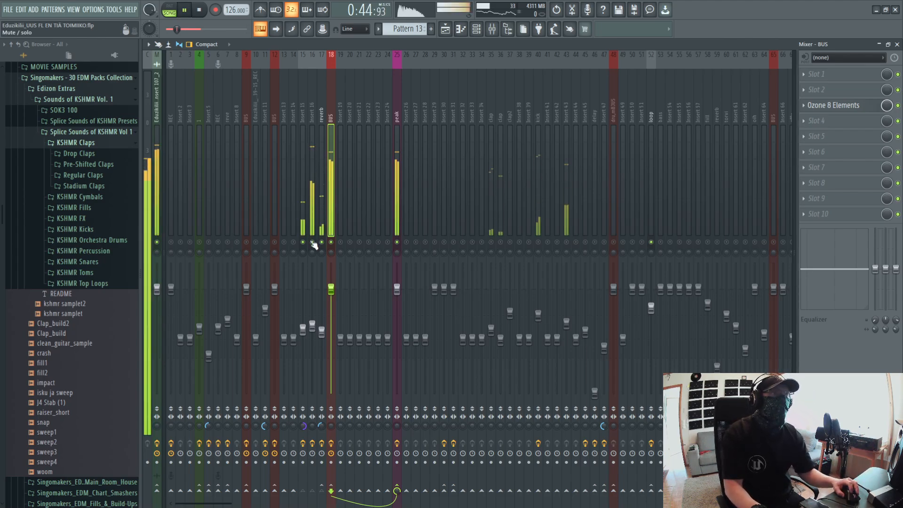
left_click(311, 220)
key("space")
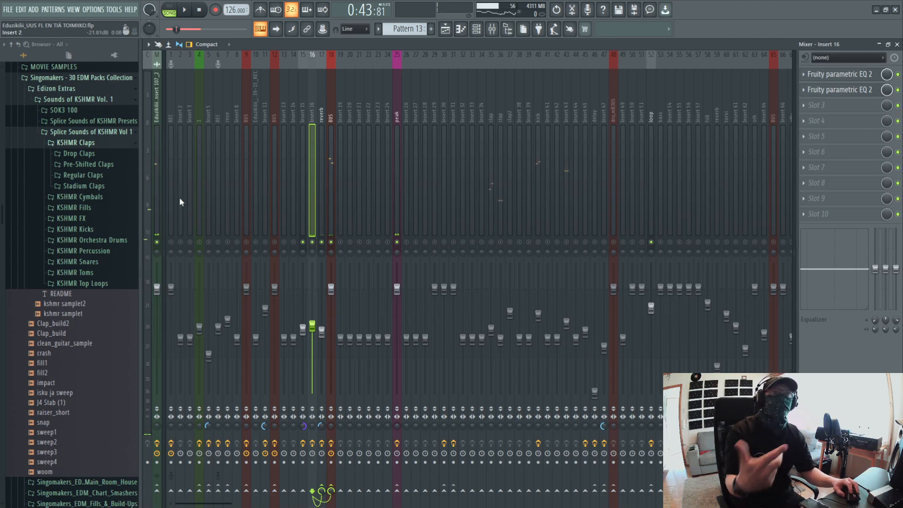
key("space")
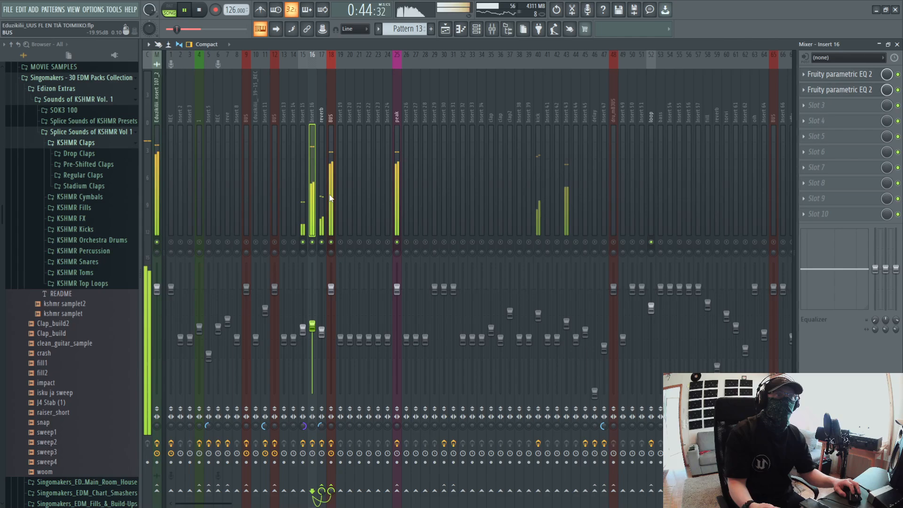
Load Fruity parametric EQ 2 into effect slot 5 of the BUS track on insert 18
left_click(332, 190)
left_click(818, 136)
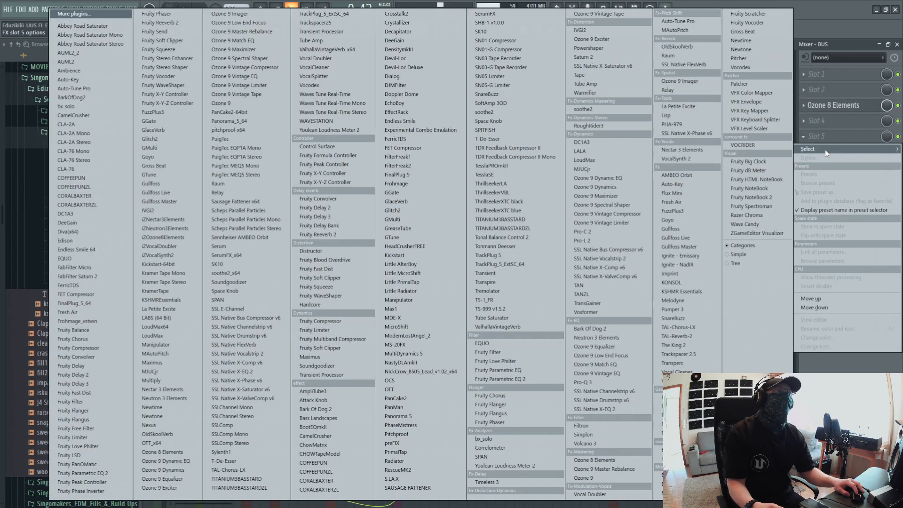
left_click(511, 371)
Try a slight cut with EQ band 4 around 130 Hz during playback, and return the band to 0 dB
left_click_drag(327, 237, 284, 242)
scroll(329, 217, "down", 5)
key("space")
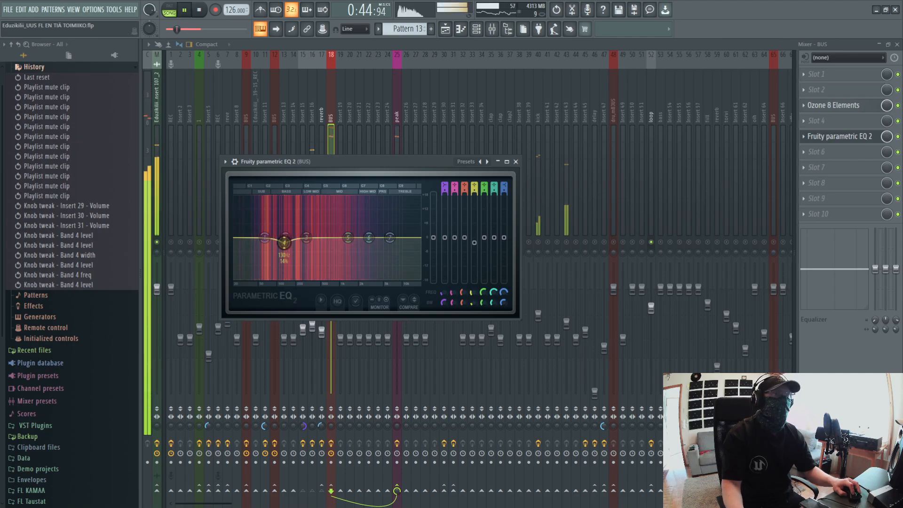
mouse_move(284, 242)
left_mouse_down()
mouse_move(284, 278)
mouse_move(284, 238)
left_mouse_up()
key("space")
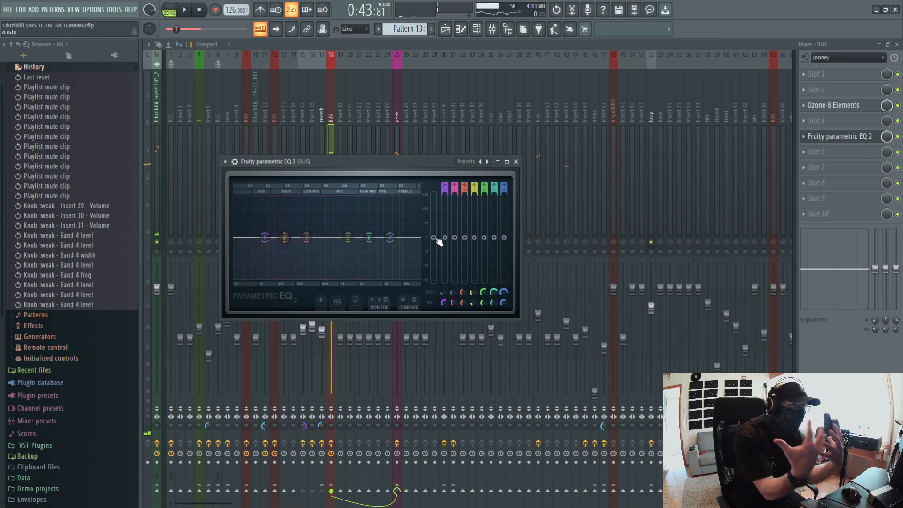
Boost EQ band 3 strongly around 183 Hz and narrow its width while listening to the bus
key("space")
left_click_drag(306, 238, 309, 196)
scroll(311, 216, "down", 2)
key("space")
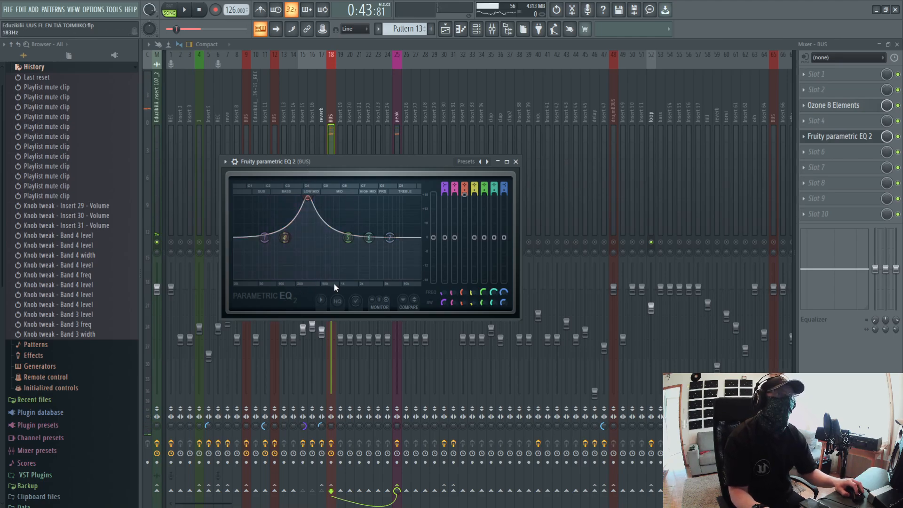
Narrow EQ band 3 further and lower it to a slight cut, and pull band 1 down at the lowest frequencies
key("space")
mouse_move(308, 197)
left_mouse_down()
mouse_move(334, 195)
mouse_move(294, 196)
mouse_move(308, 197)
left_mouse_up()
scroll(309, 197, "down", 3)
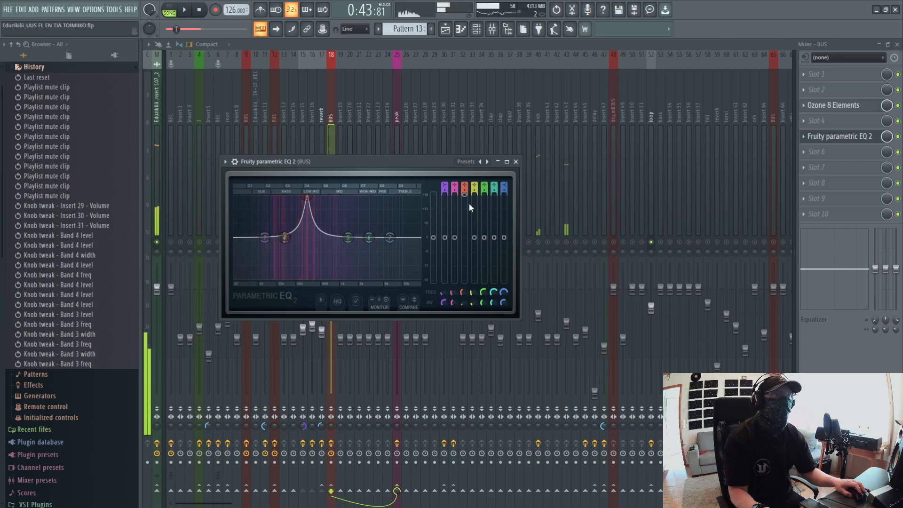
left_click_drag(470, 203, 469, 257)
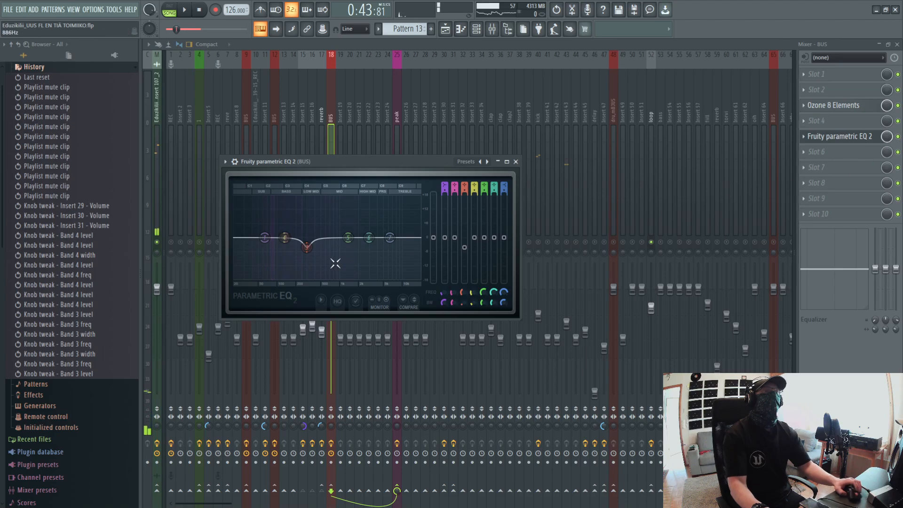
left_click_drag(265, 237, 235, 252)
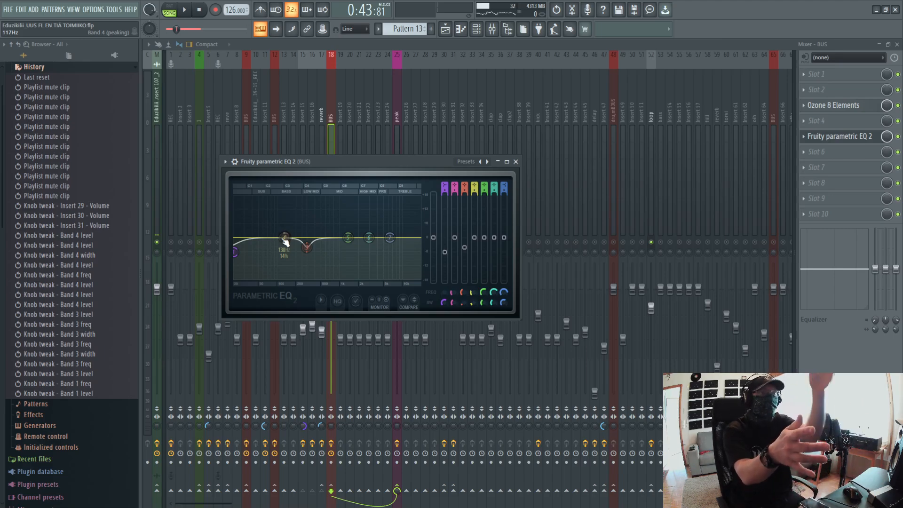
Compare the BUS track in playback with Fruity parametric EQ 2 active and bypassed, leaving the EQ bypassed
key("space")
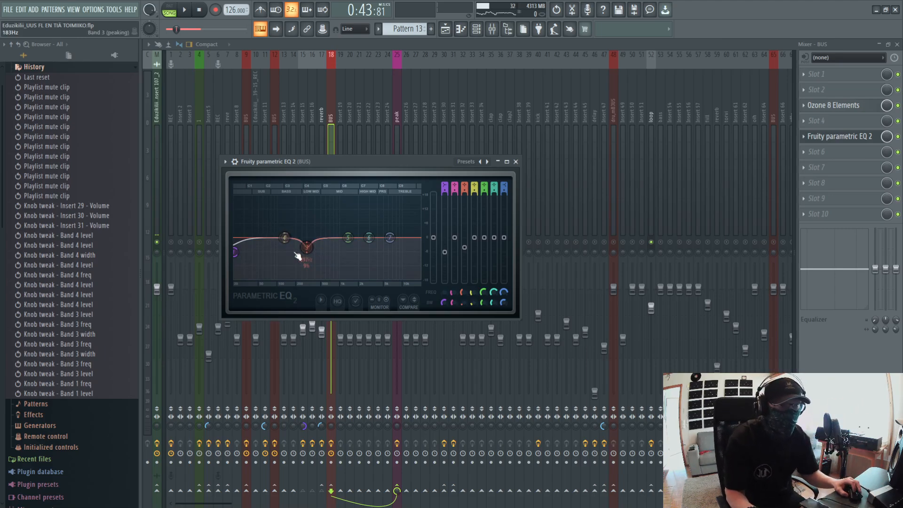
key("space")
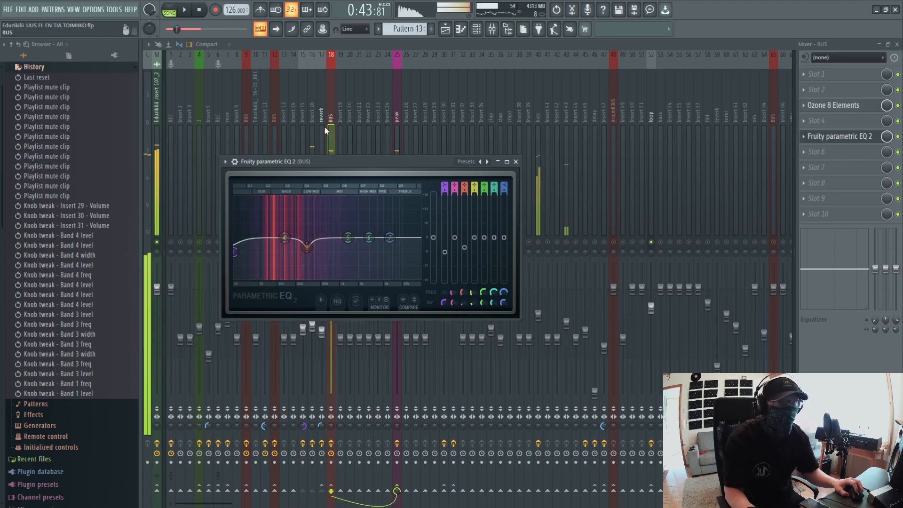
left_click(866, 137)
left_click(897, 137)
key("space")
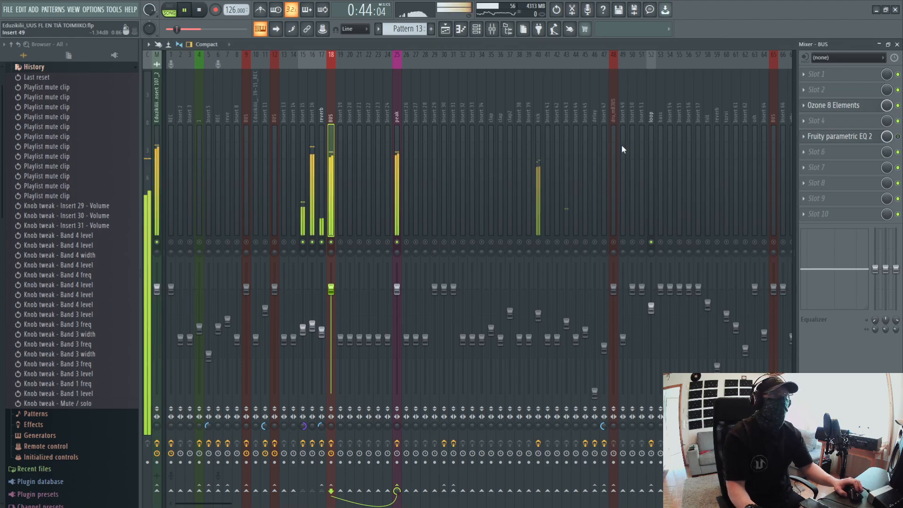
key("space")
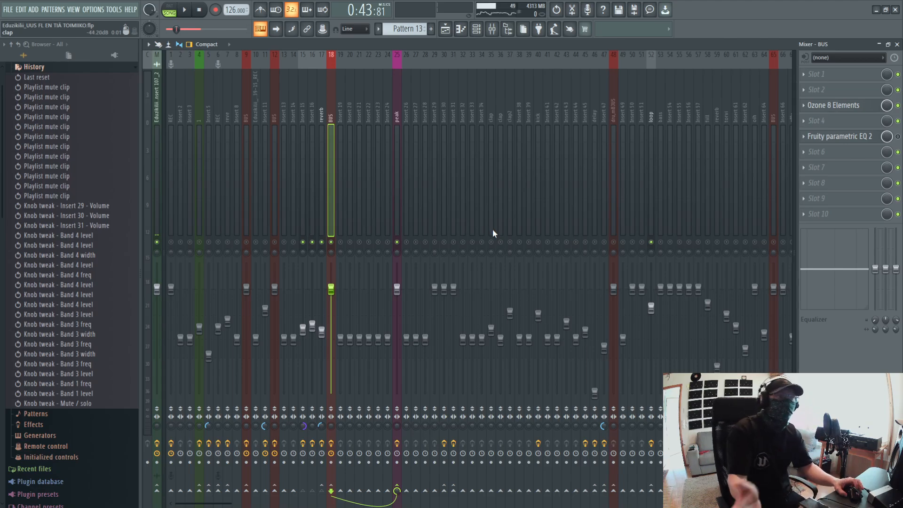
Select the reverb track on insert 59, unmute all mixer tracks and play the song
left_click_drag(420, 205, 713, 170)
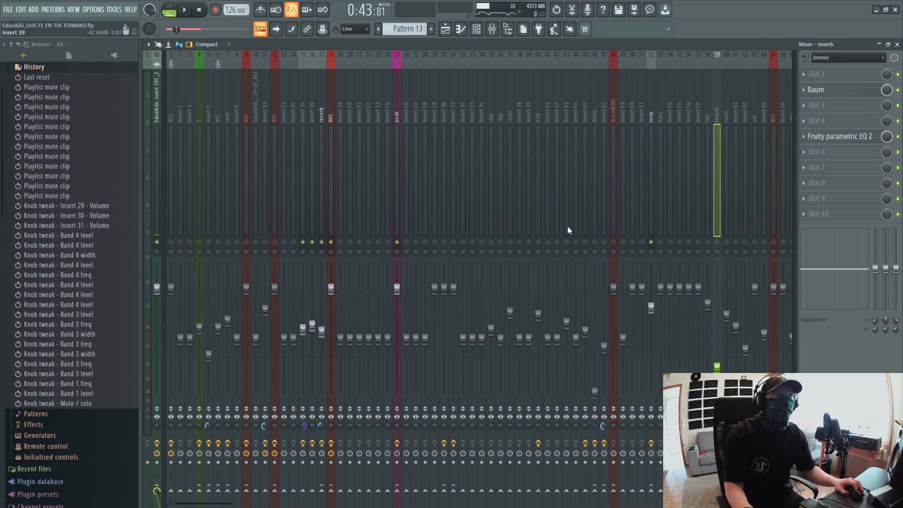
left_click(558, 242)
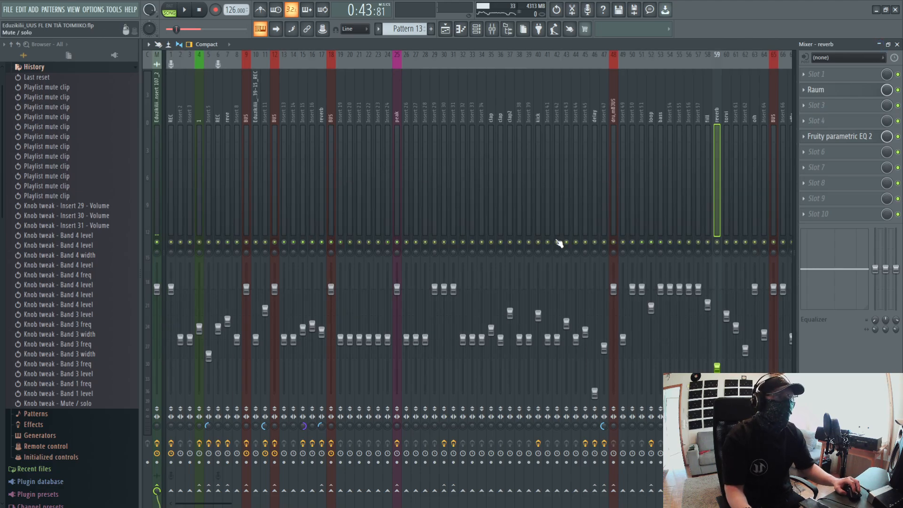
key("space")
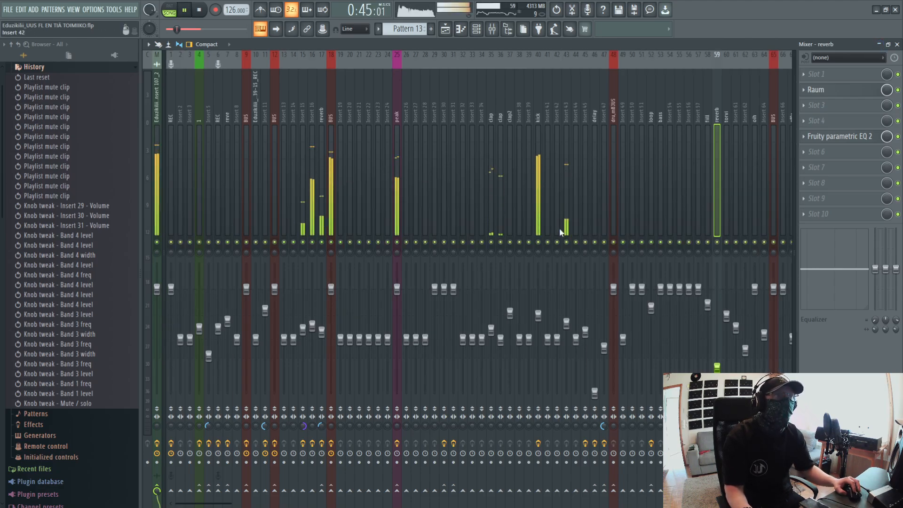
Select the clap track on insert 35, solo it and play it
left_click(492, 221)
key("space")
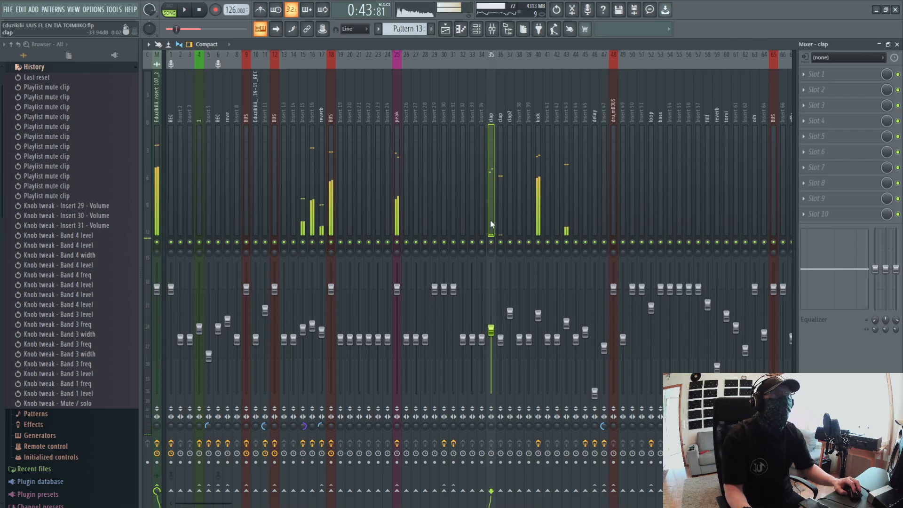
right_click(491, 243)
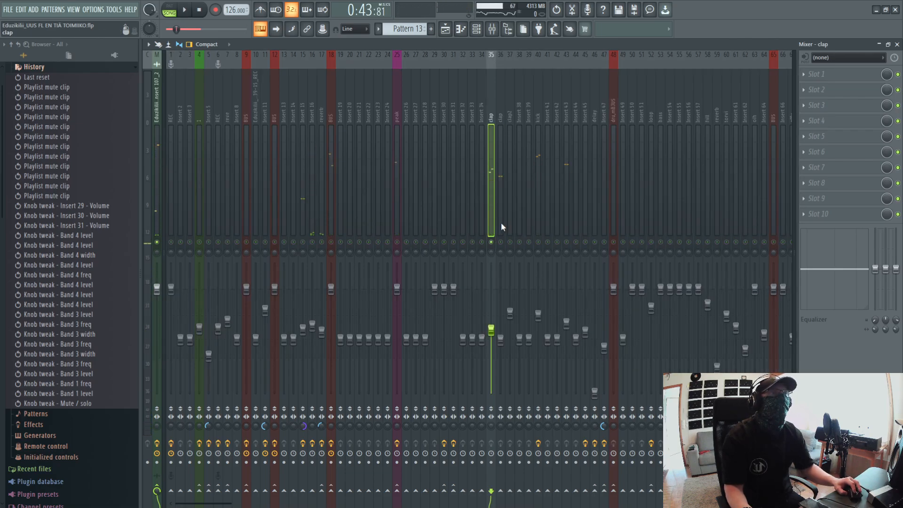
key("space")
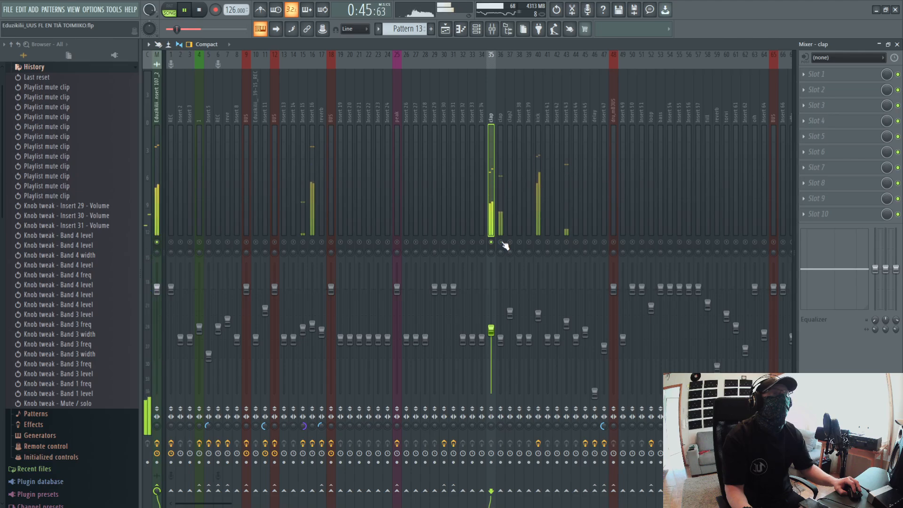
Solo the clap track on insert 36, play it and select that track
key("space")
right_click(502, 243)
key("space")
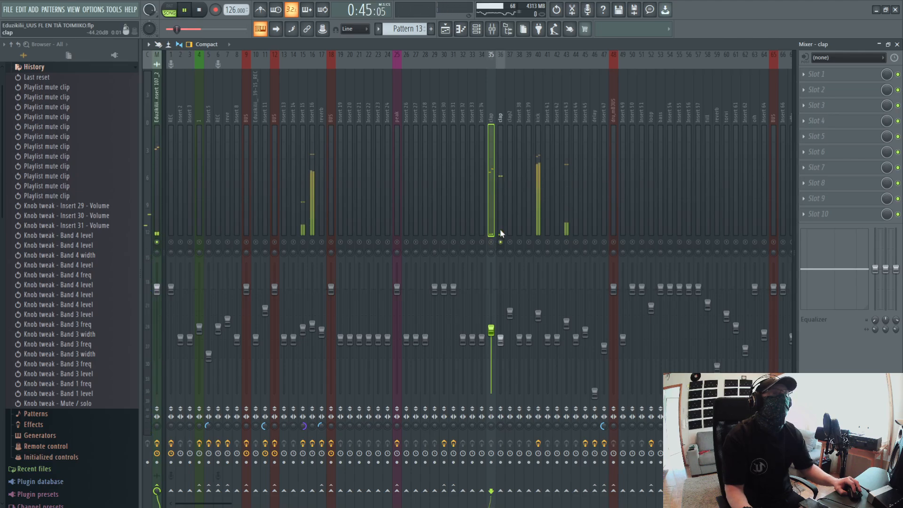
key("space")
left_click(503, 225)
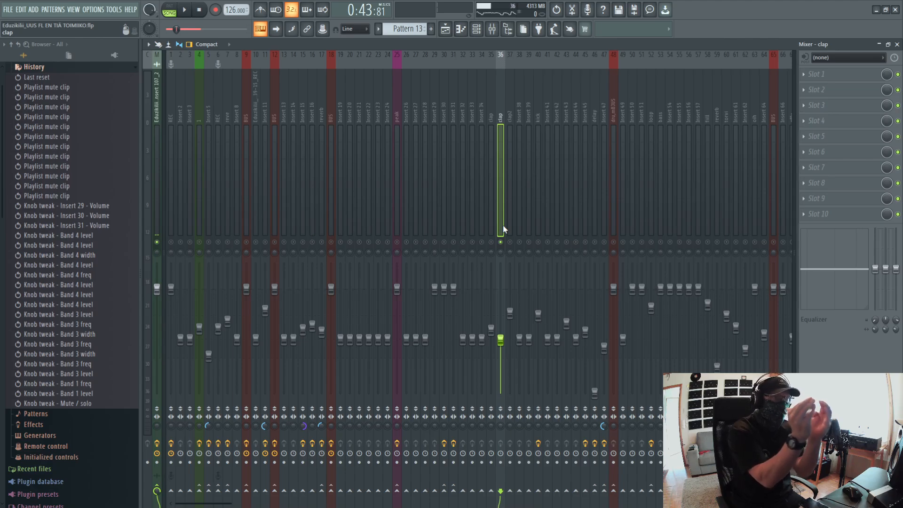
Select the clap track on insert 35 again, solo it and play it on its own
left_click(490, 217)
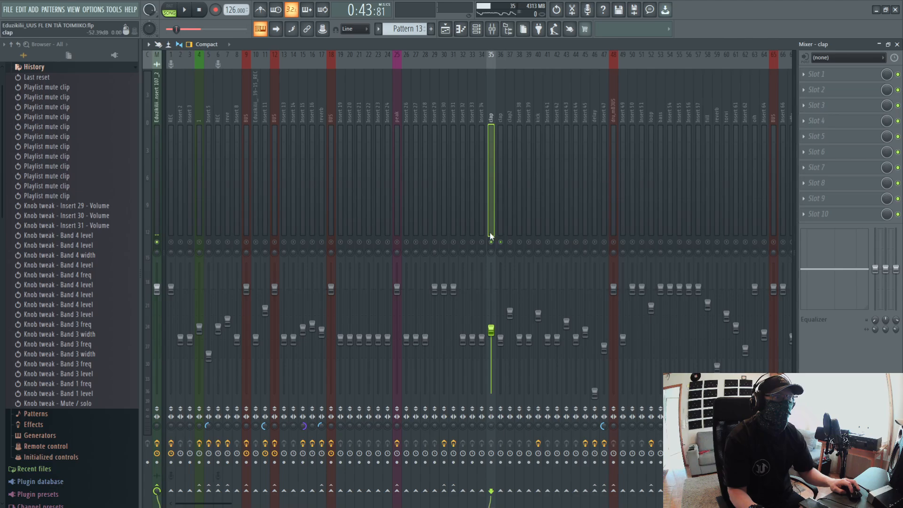
key("space")
key("space")
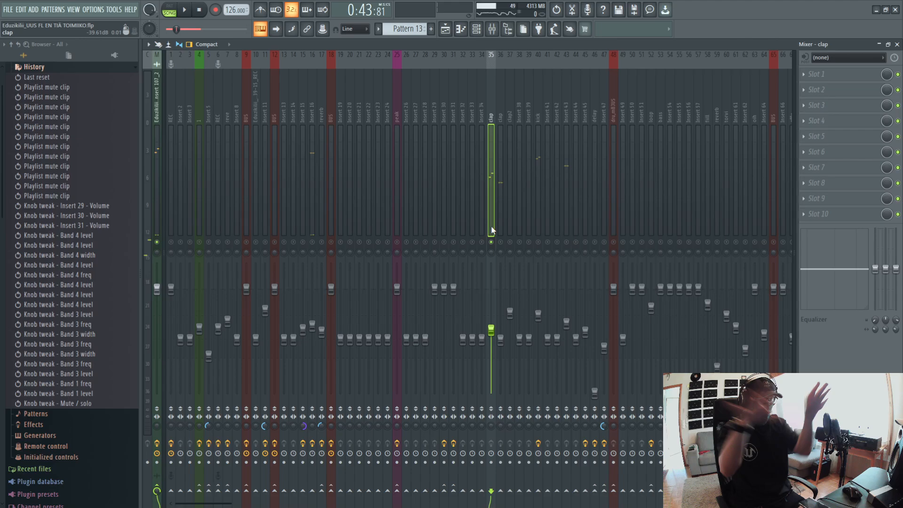
key("space")
key("space")
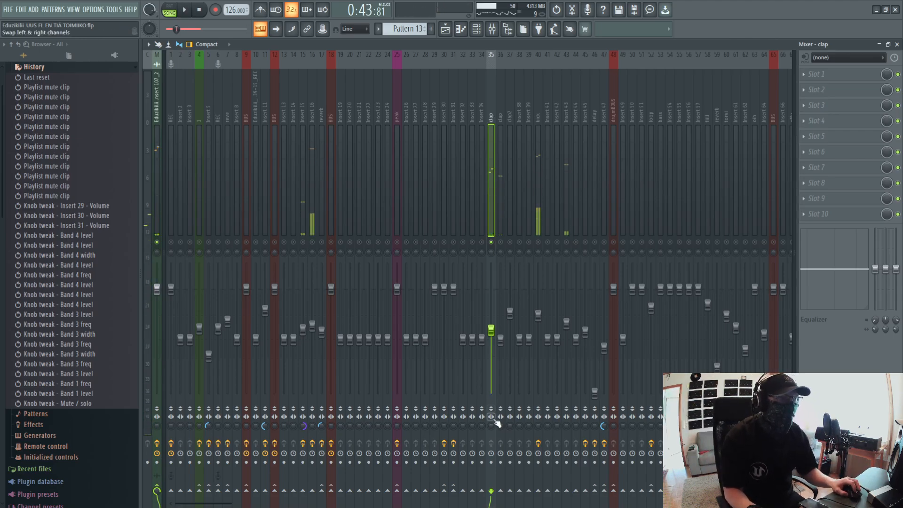
Adjust the stereo separation of the clap on insert 35, unmute the clap on insert 36 and play both together
left_click_drag(492, 425, 492, 445)
left_click(501, 242)
left_click(501, 222)
key("space")
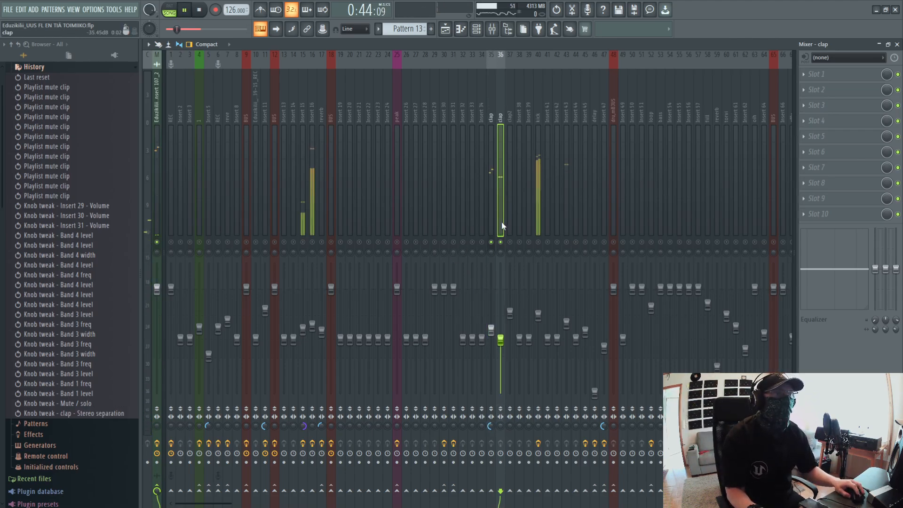
key("space")
left_click(492, 209)
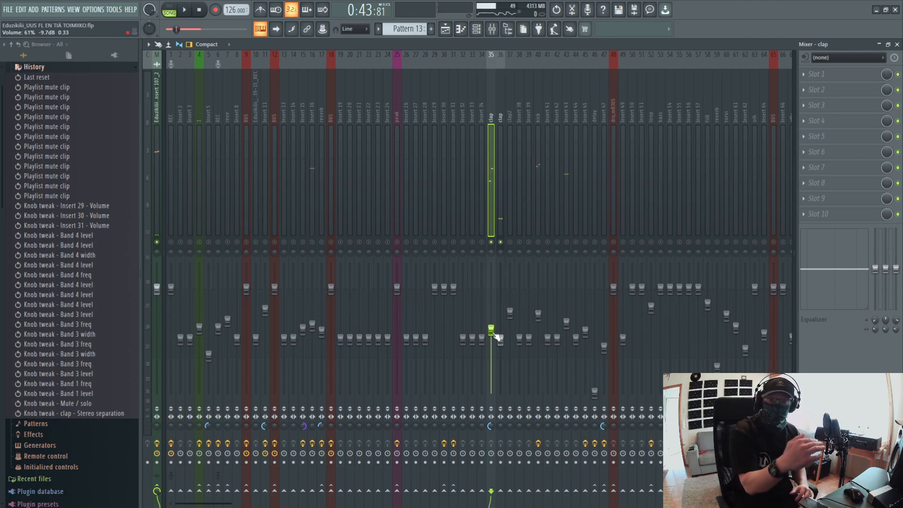
Reset the stereo separation of the clap on insert 35 and play both clap tracks
right_click(490, 426)
left_click(510, 370)
key("space")
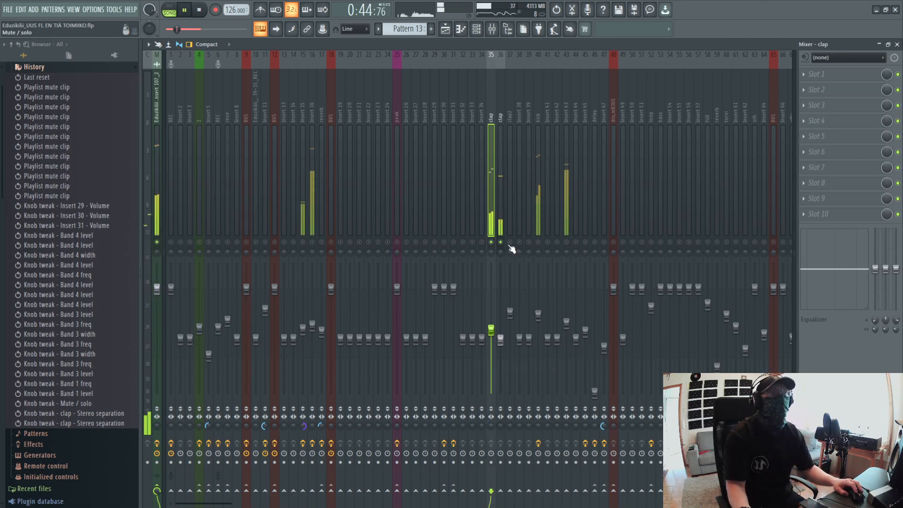
Unmute all mixer tracks and play the full song
key("space")
right_click(500, 242)
right_click(499, 241)
key("space")
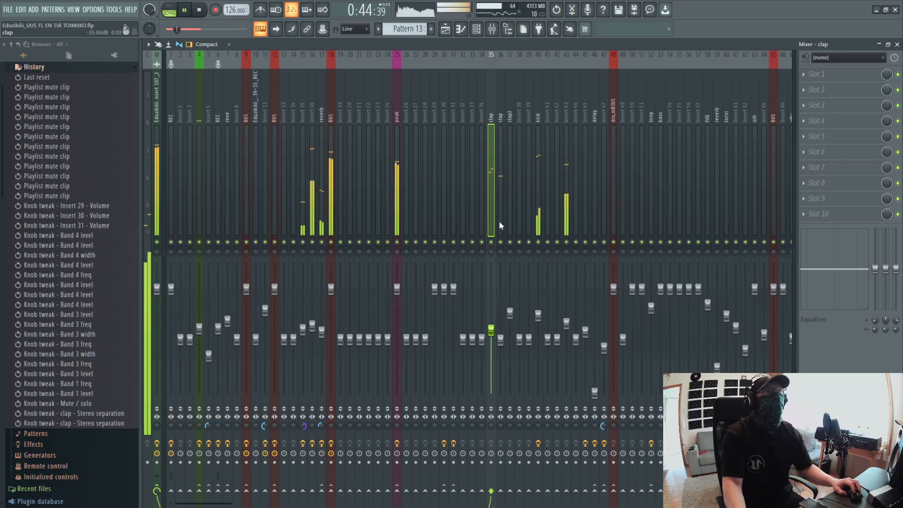
key("space")
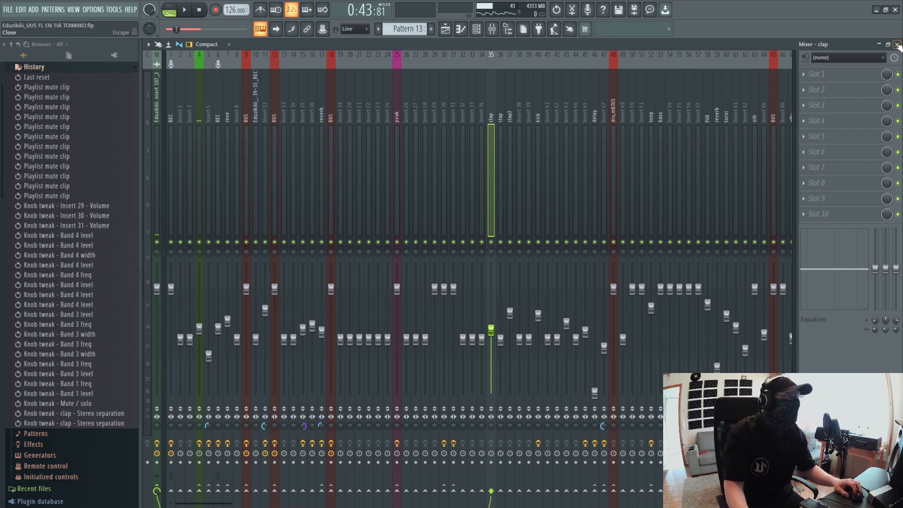
Hide the mixer to view the playlist, start playback and show the mixer again
left_click(881, 46)
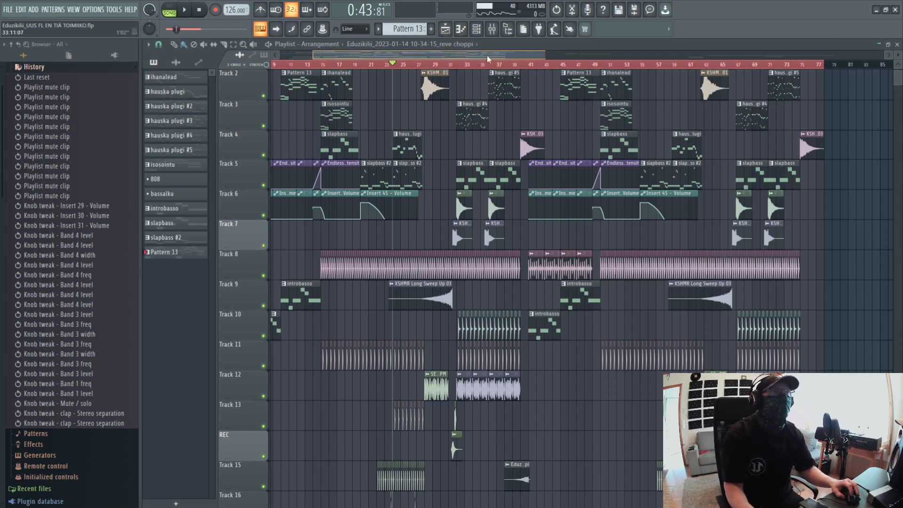
key("space")
key("F9")
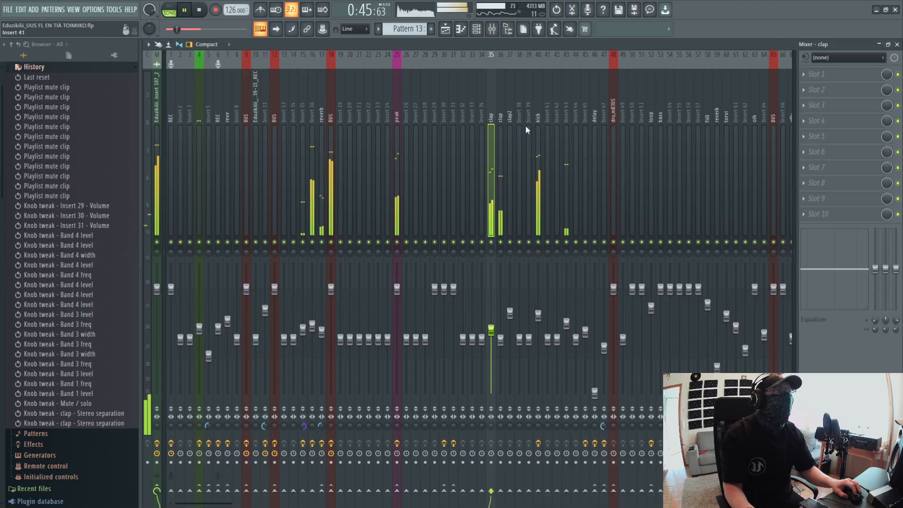
Select insert 5, solo insert 16 in playback, and switch the solo to the kick on insert 40
left_click(171, 194)
left_click(208, 197)
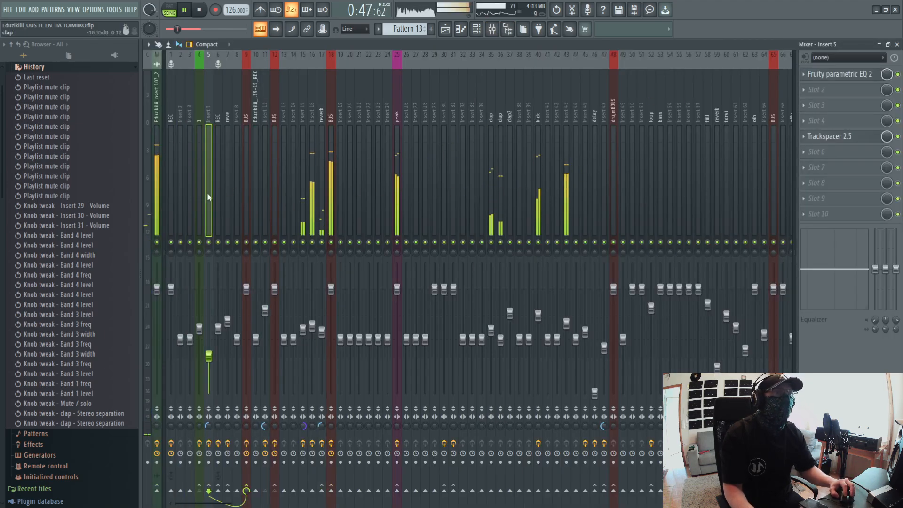
right_click(313, 242)
key("space")
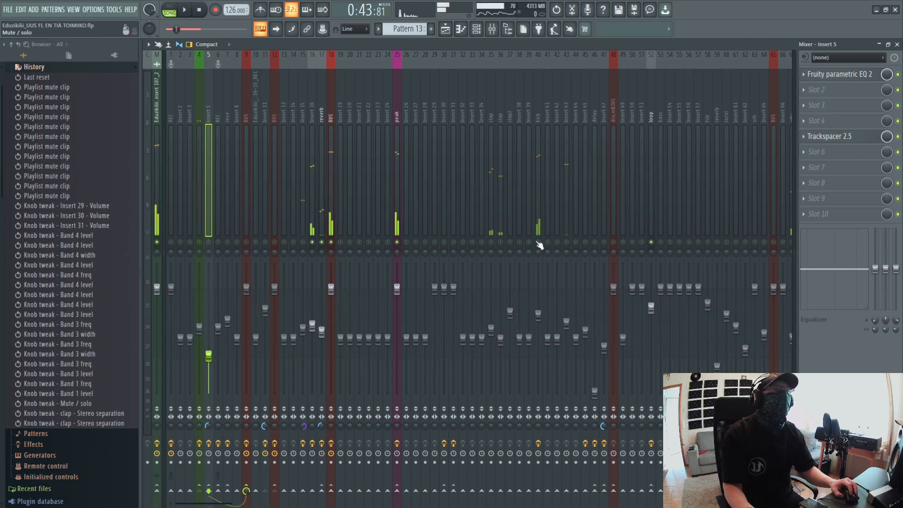
right_click(539, 242)
Solo the instru track on insert 70 near the end of the mixer and play it
left_click(708, 184)
scroll(685, 174, "down", 12)
right_click(665, 241)
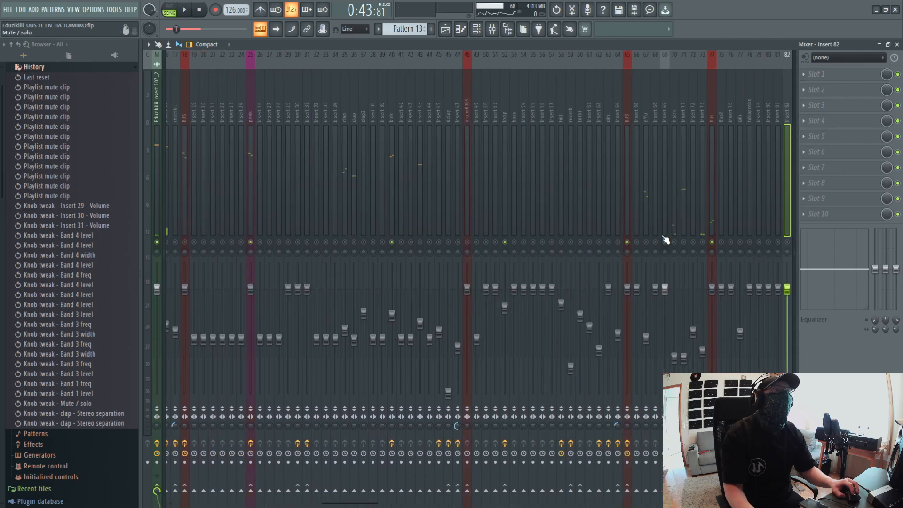
key("space")
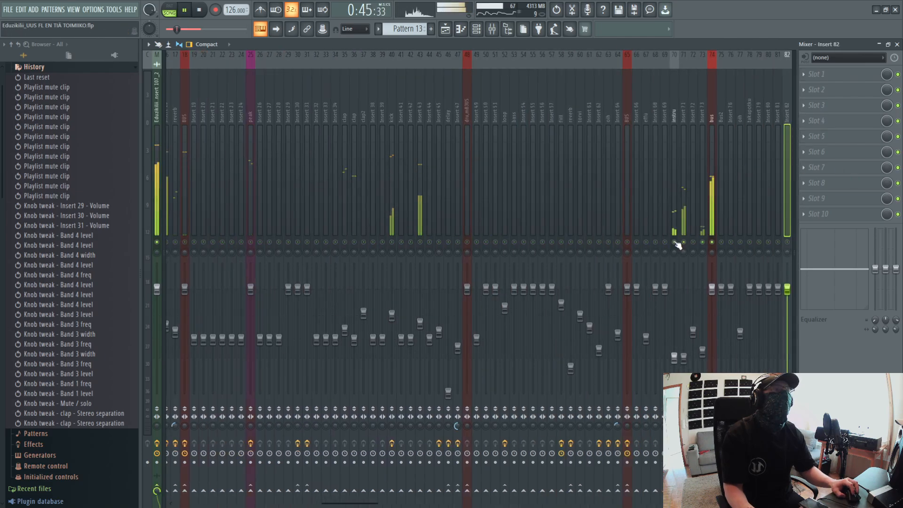
Open Vocal Doubler on the instru track to view its settings, close it and reselect the instru track
left_click(676, 235)
key("space")
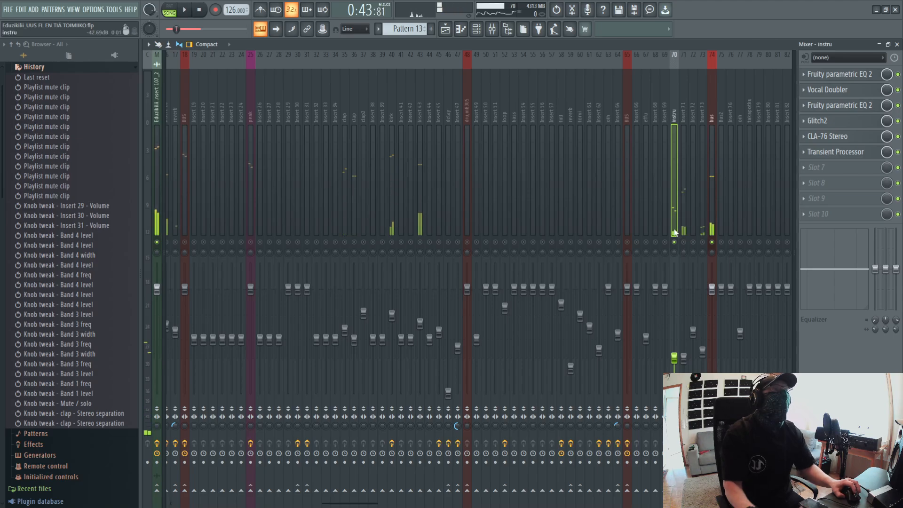
left_click(842, 90)
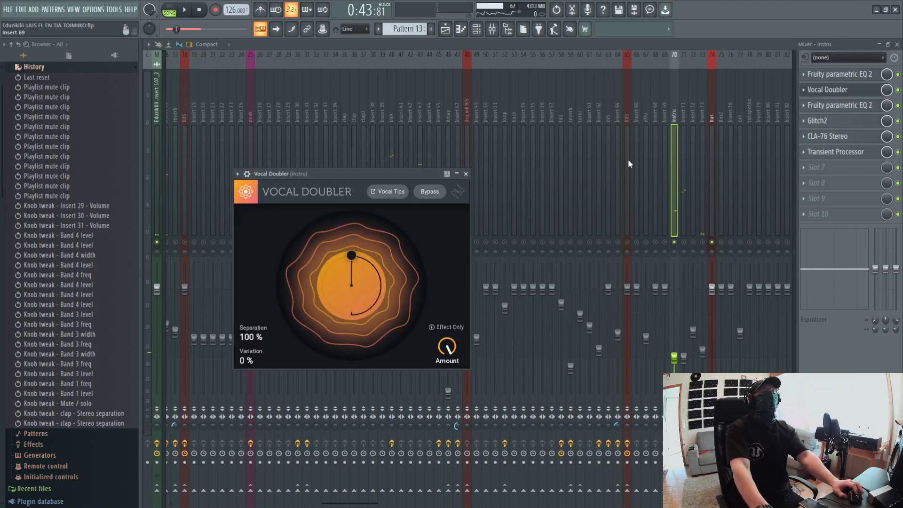
left_click(460, 162)
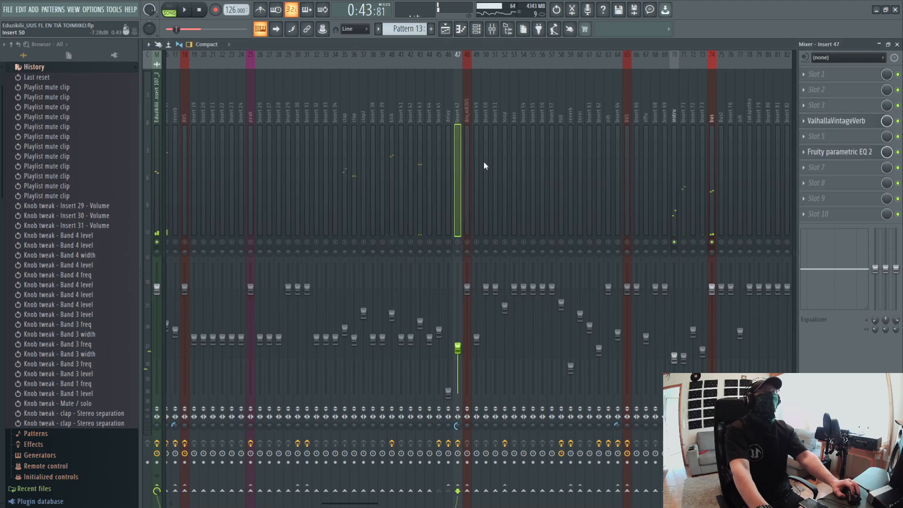
left_click(673, 170)
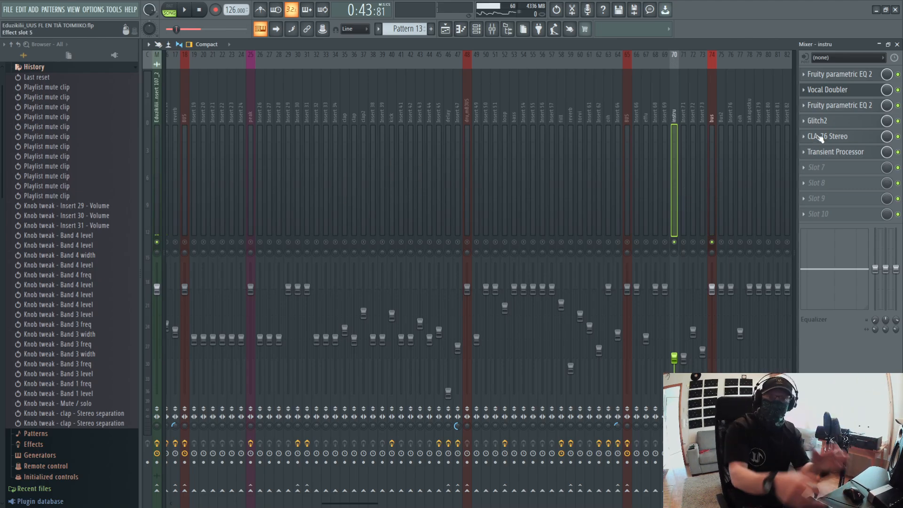
Compare the instru track in playback with Vocal Doubler bypassed and active, leaving it active
key("space")
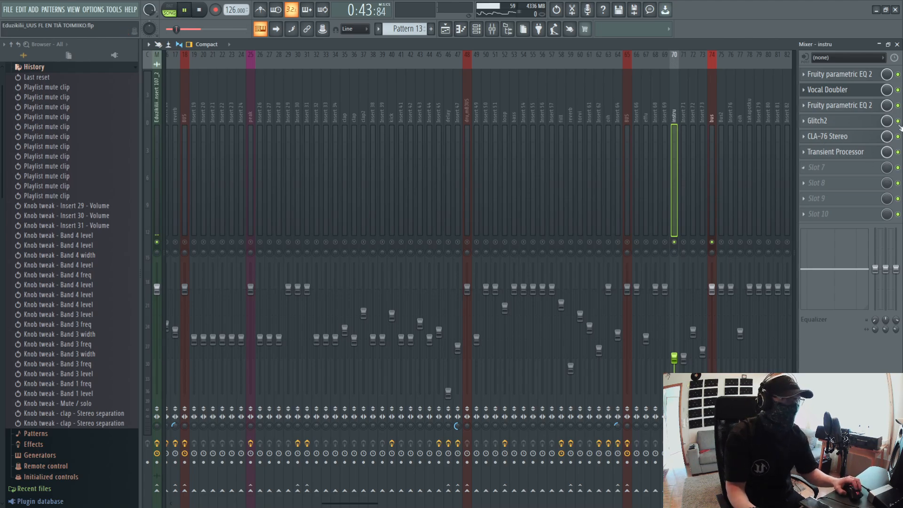
left_click(898, 90)
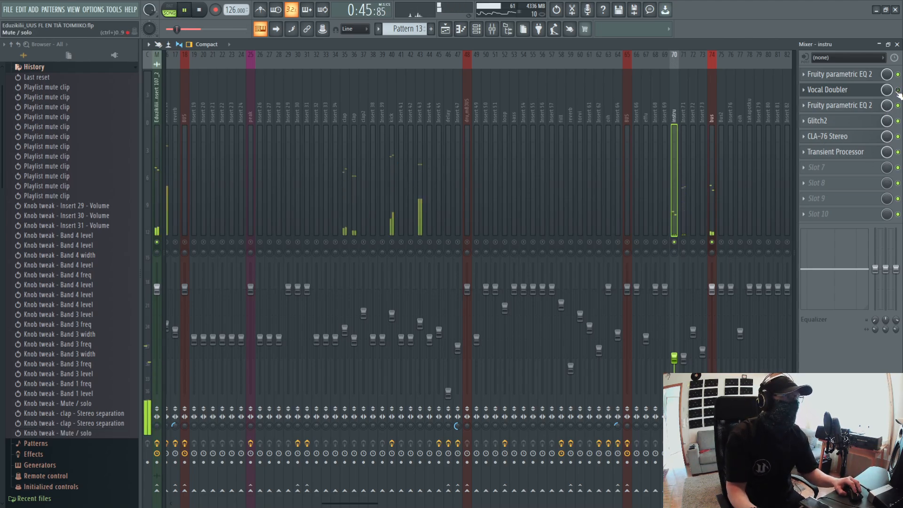
left_click(898, 90)
key("space")
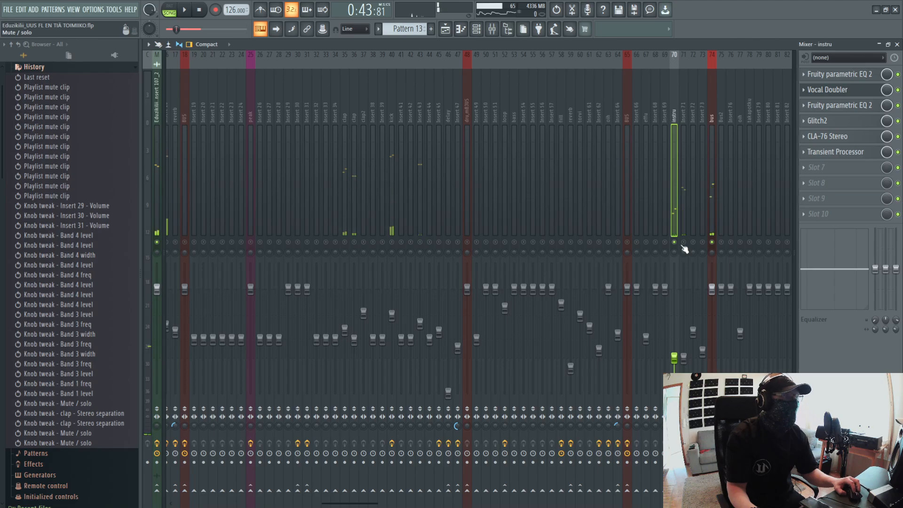
key("space")
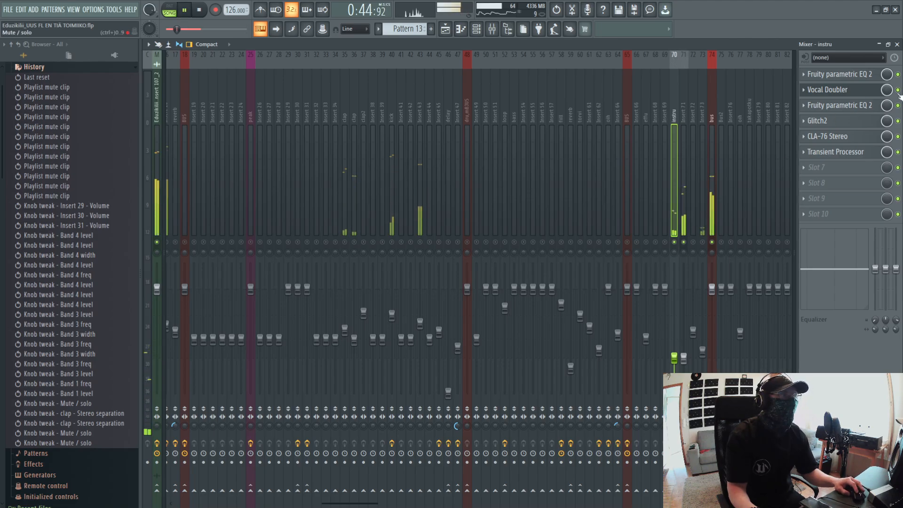
left_click(899, 90)
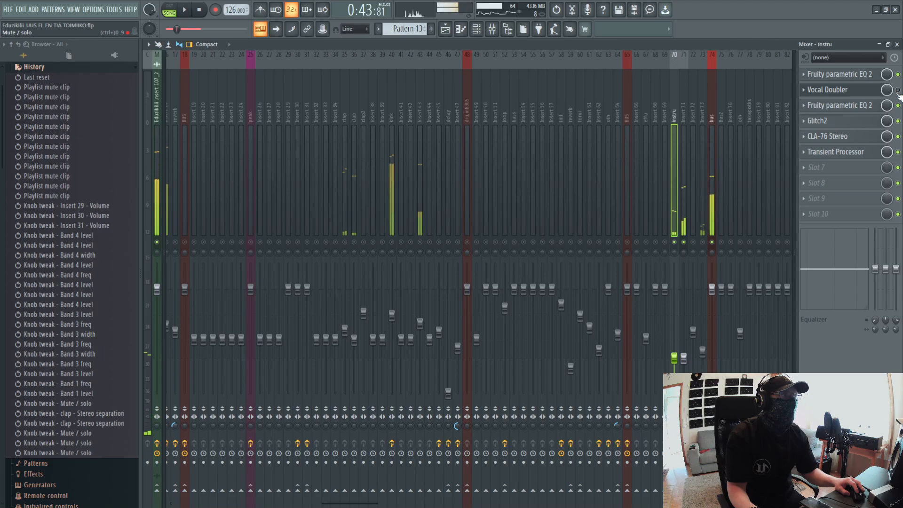
left_click(898, 90)
key("space")
key("space")
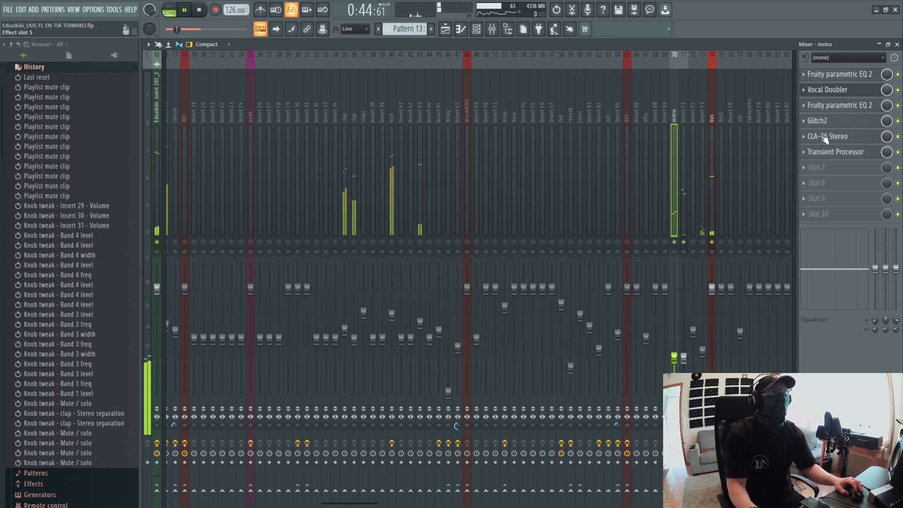
Open Glitch2 on the instru track, view its Distortion settings during playback and close the plugin
left_click(831, 122)
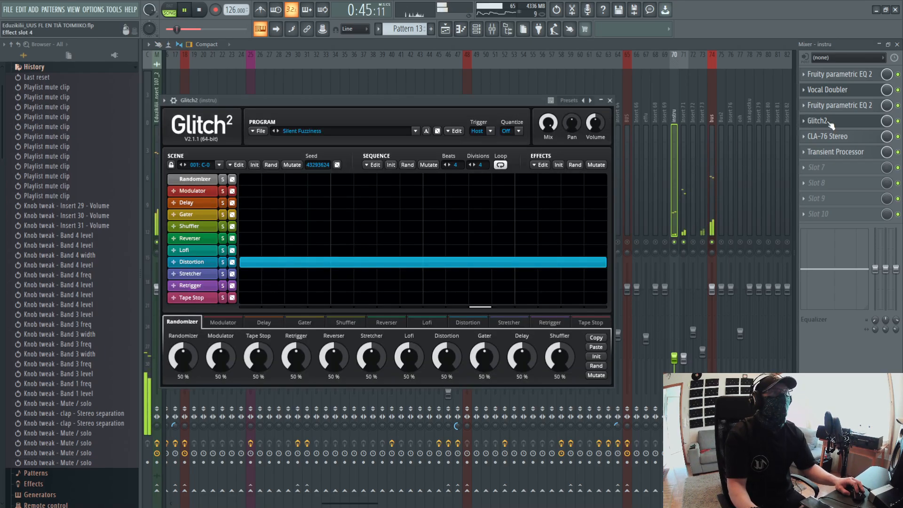
left_click(196, 262)
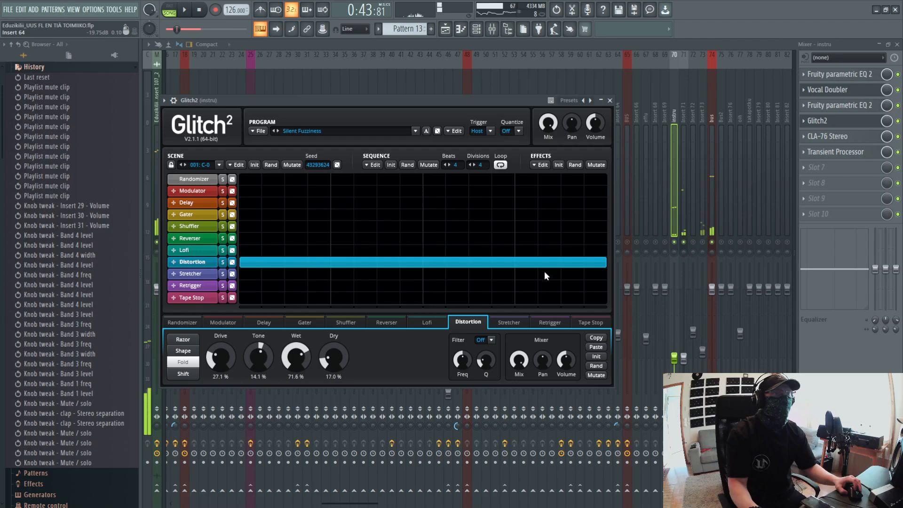
key("space")
left_click(610, 100)
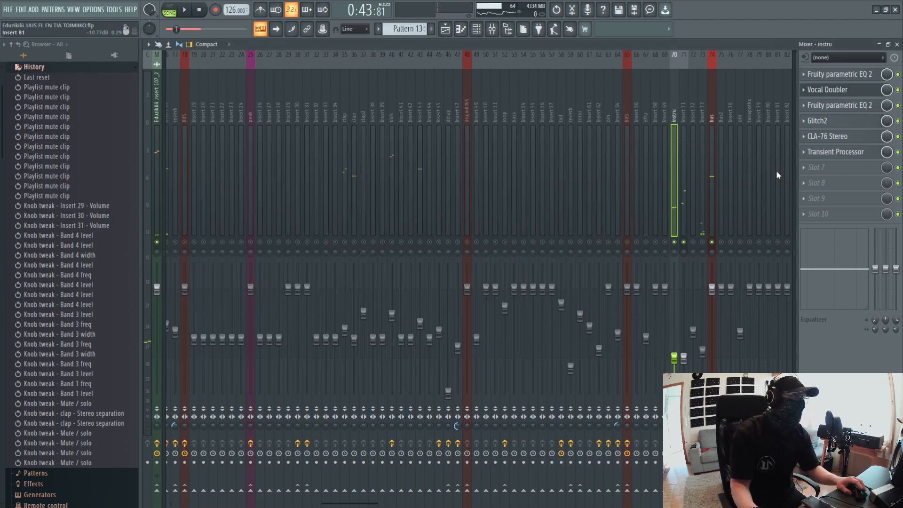
View Transient Processor on the instru track, play the track on insert 71 and return to instru
left_click(821, 152)
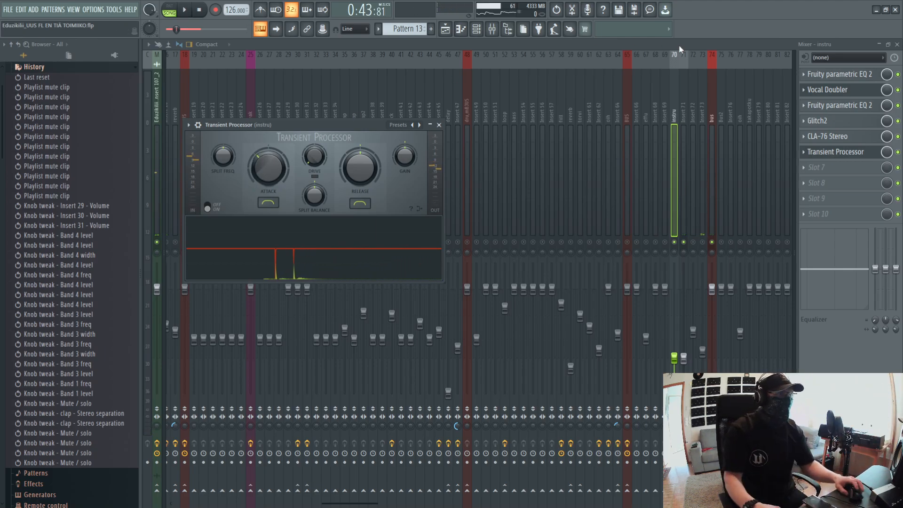
left_click(682, 111)
key("space")
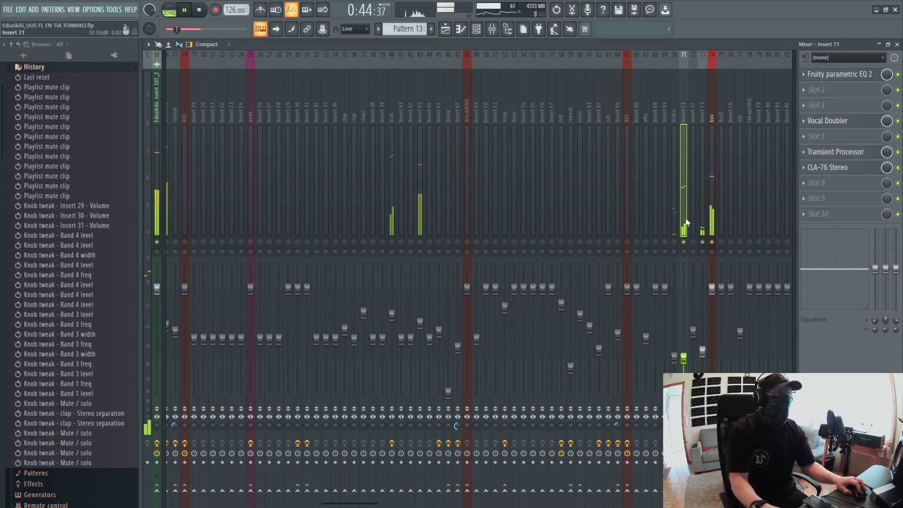
left_click(674, 198)
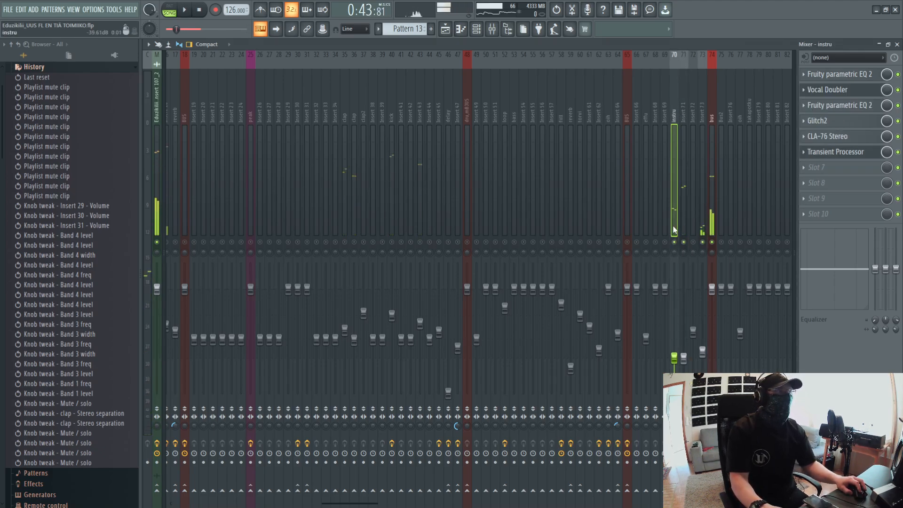
Compare the instru track in playback with Transient Processor active and bypassed, leaving it bypassed
left_click(898, 152)
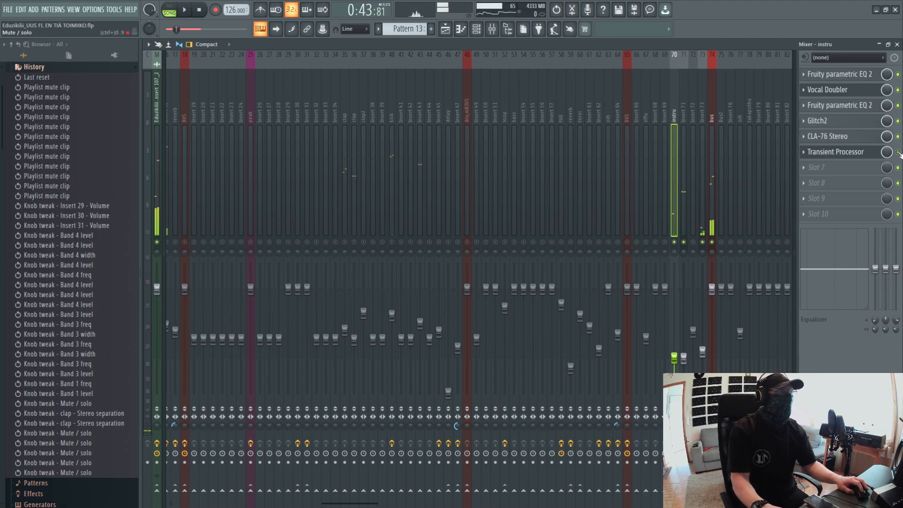
left_click(899, 152)
key("space")
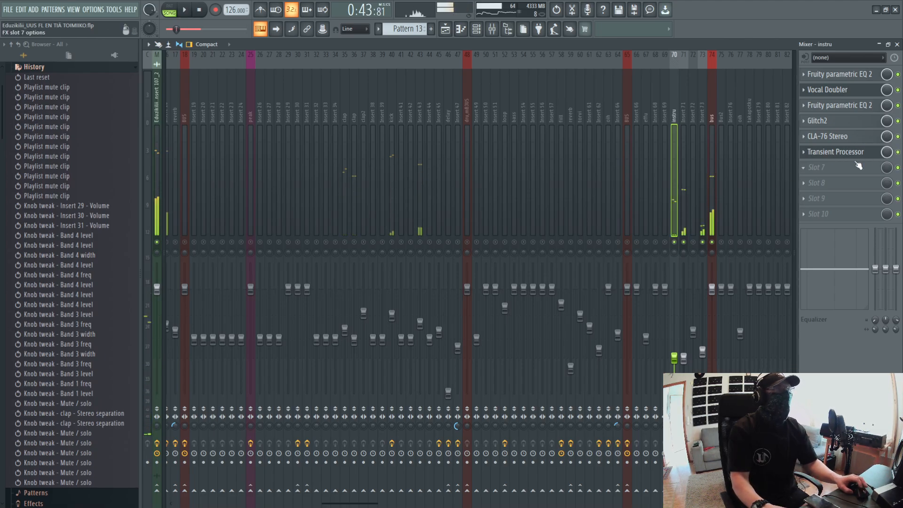
left_click(898, 152)
key("space")
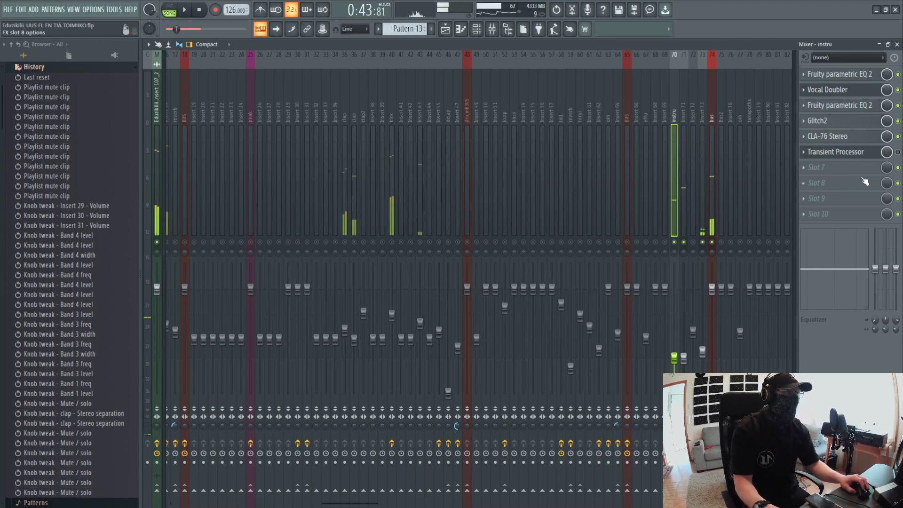
Reactivate Transient Processor on the instru track, view its settings during playback and close the plugin
left_click(898, 152)
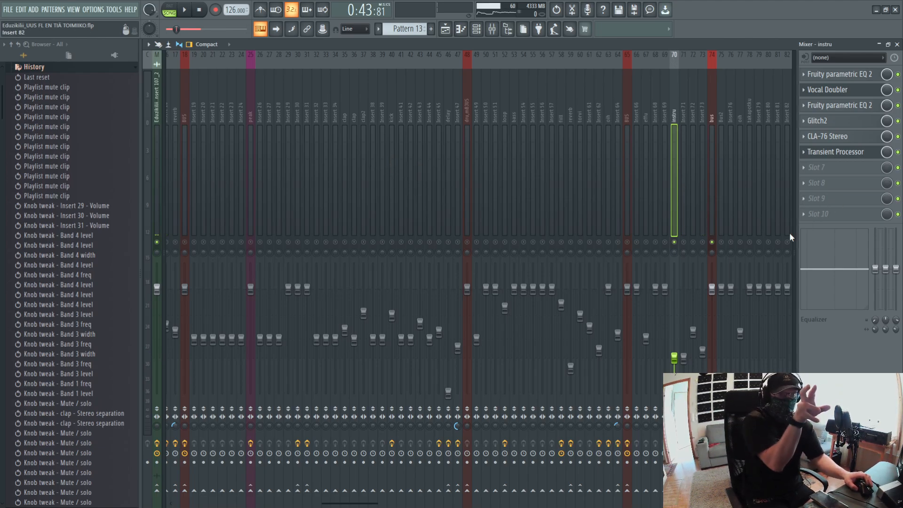
left_click(850, 153)
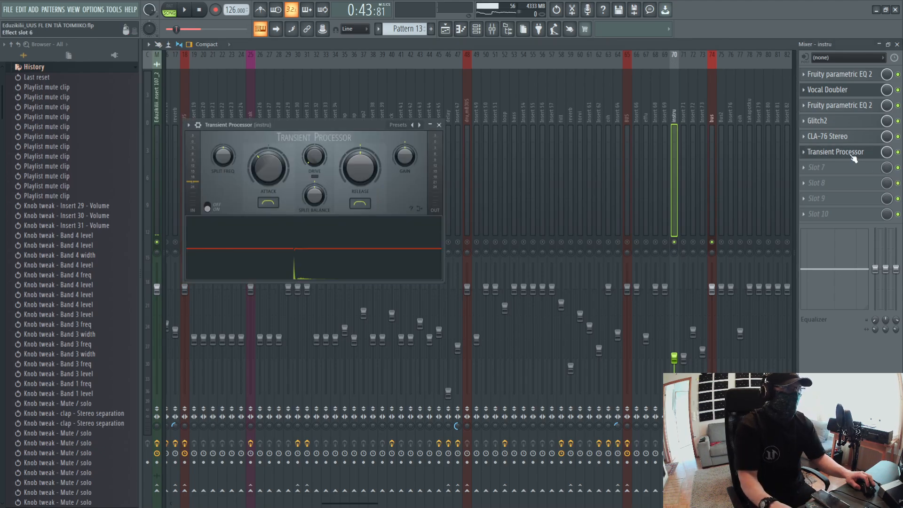
key("space")
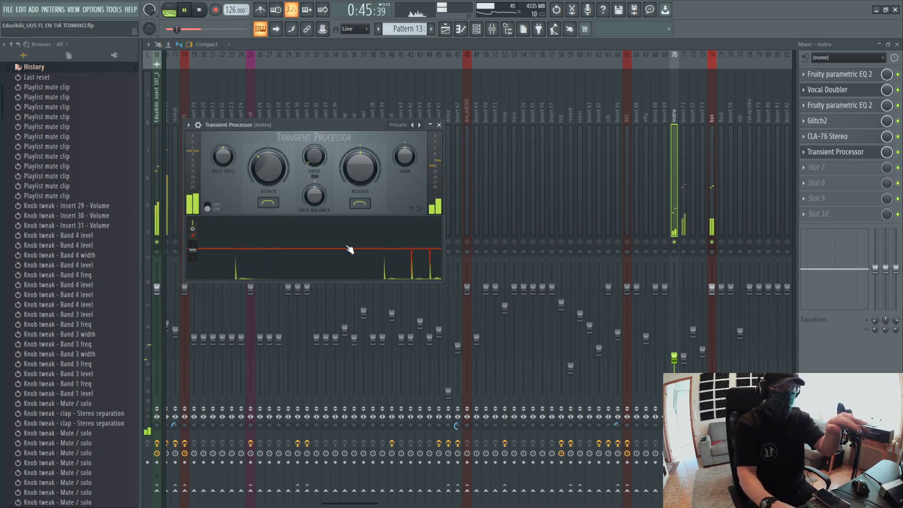
key("space")
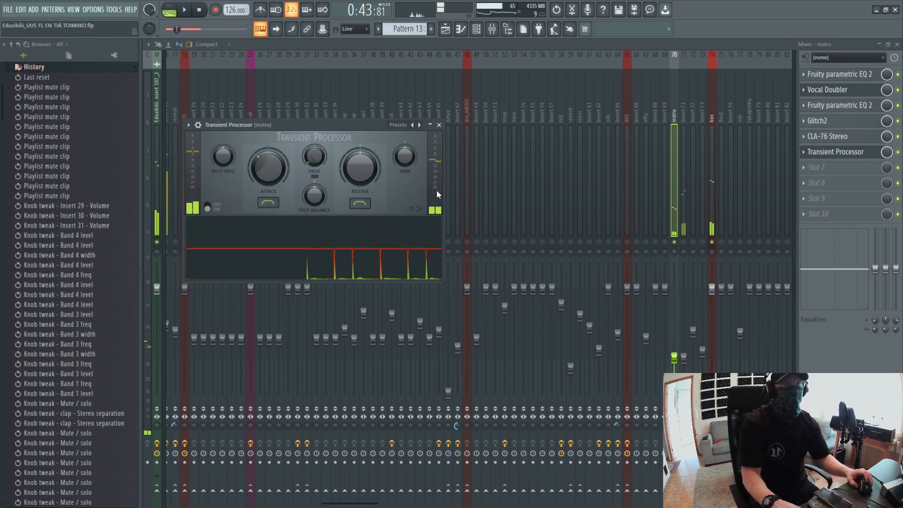
left_click(440, 126)
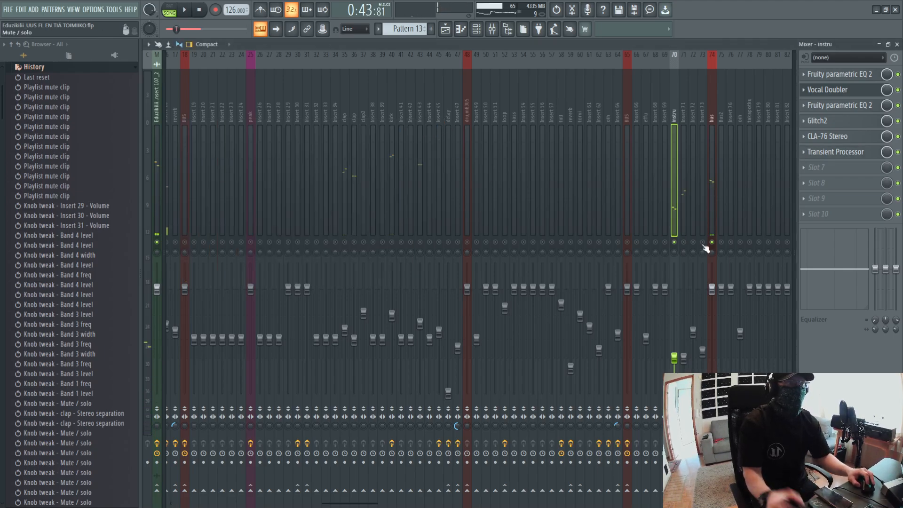
Unsolo the instru track, close the mixer and play the song from about bar 31 in the playlist
right_click(680, 245)
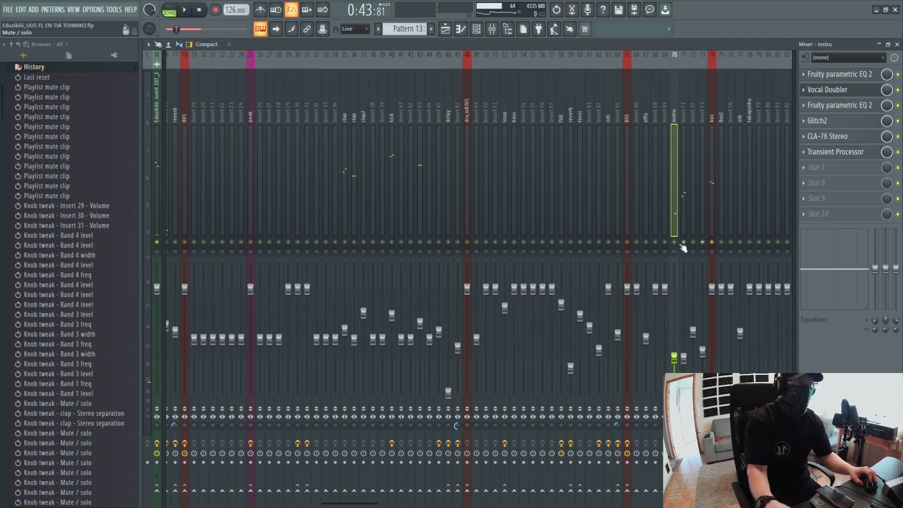
left_click(880, 45)
left_click_drag(407, 57, 406, 57)
left_click(427, 64)
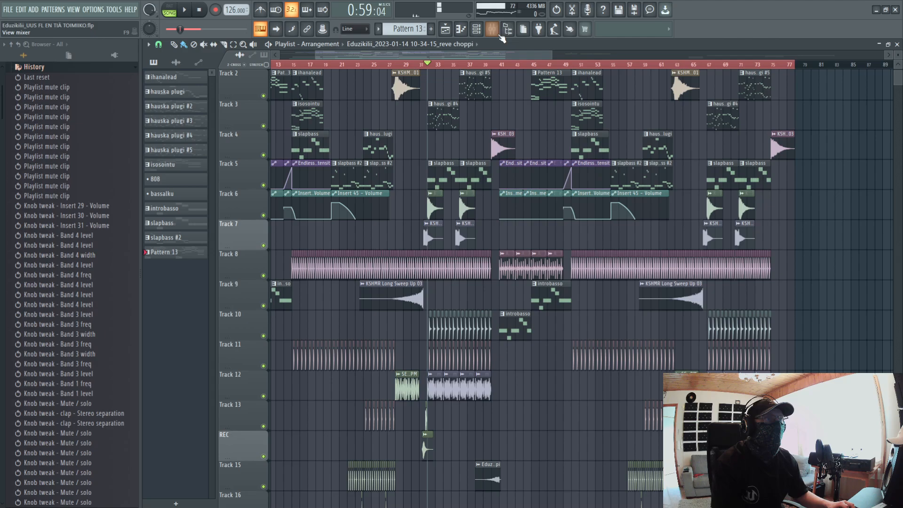
left_click(419, 64)
key("space")
Reopen the mixer maximized and look over the track levels back to Insert 3 during playback
left_click(492, 29)
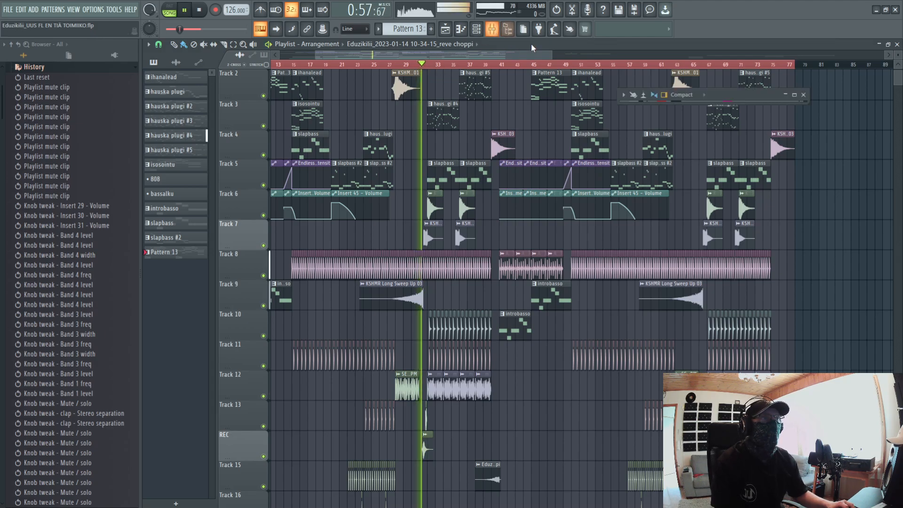
double_click(725, 95)
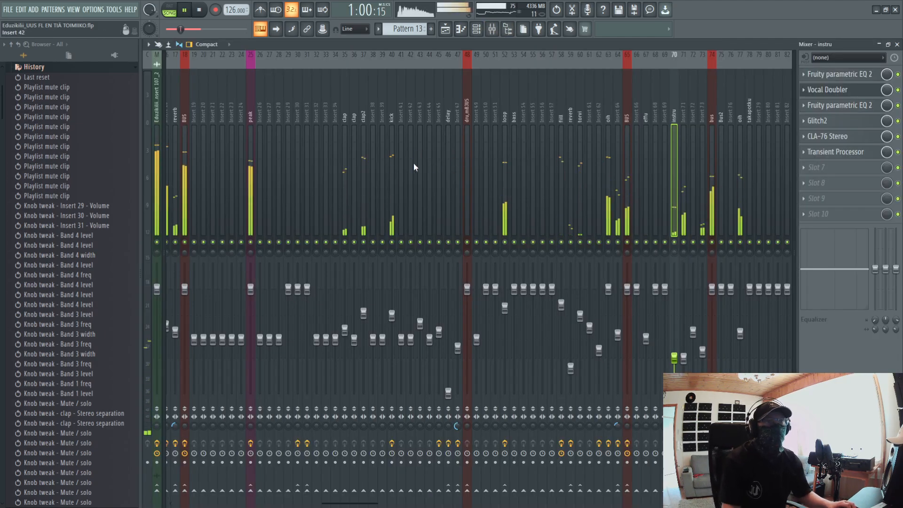
left_click(298, 167)
left_click(184, 168)
scroll(315, 169, "up", 3)
left_click(321, 170)
left_click(170, 163)
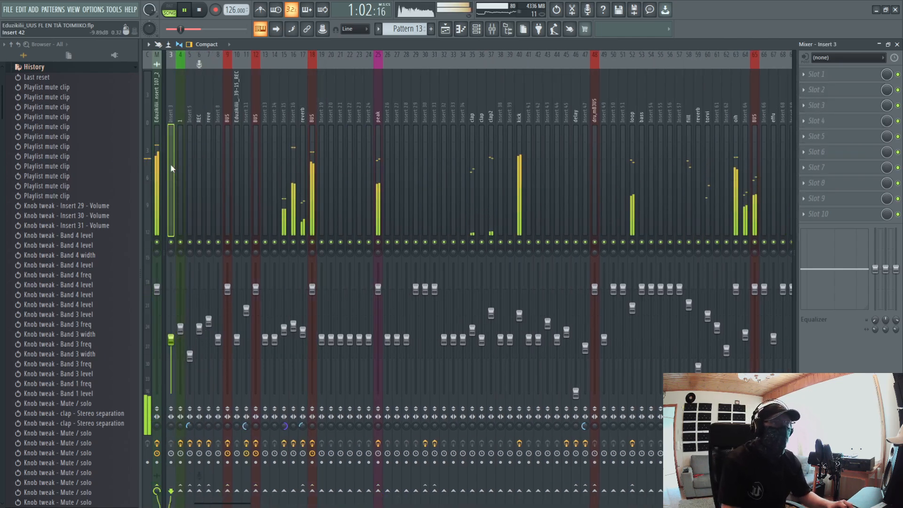
Solo the loop track, view its effect chain and play it on its own
key("space")
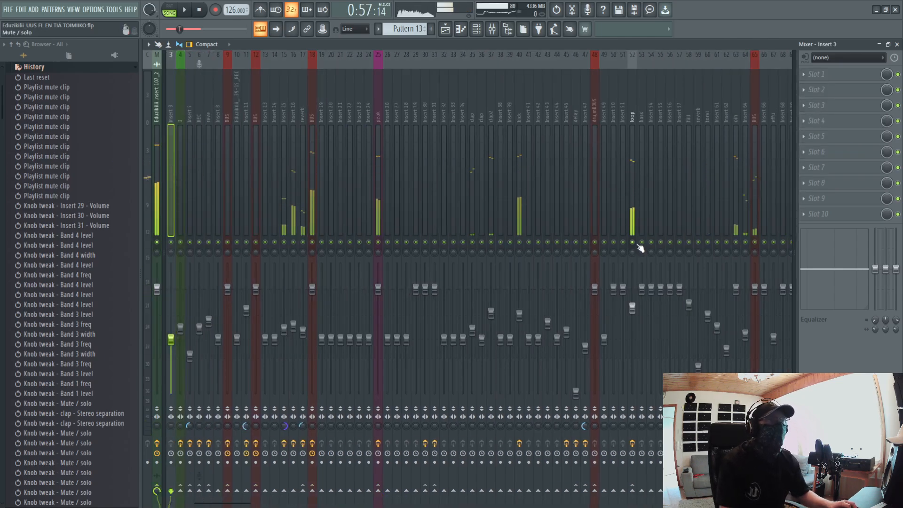
left_click(631, 217)
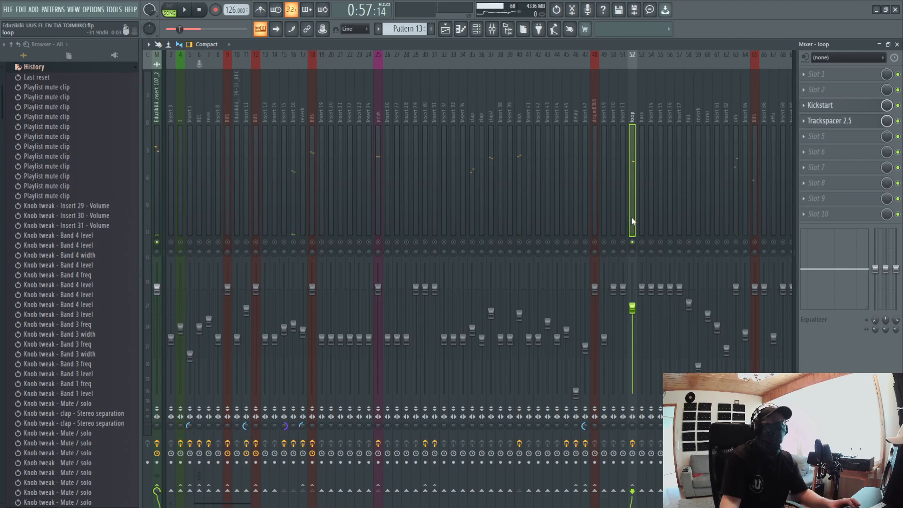
key("space")
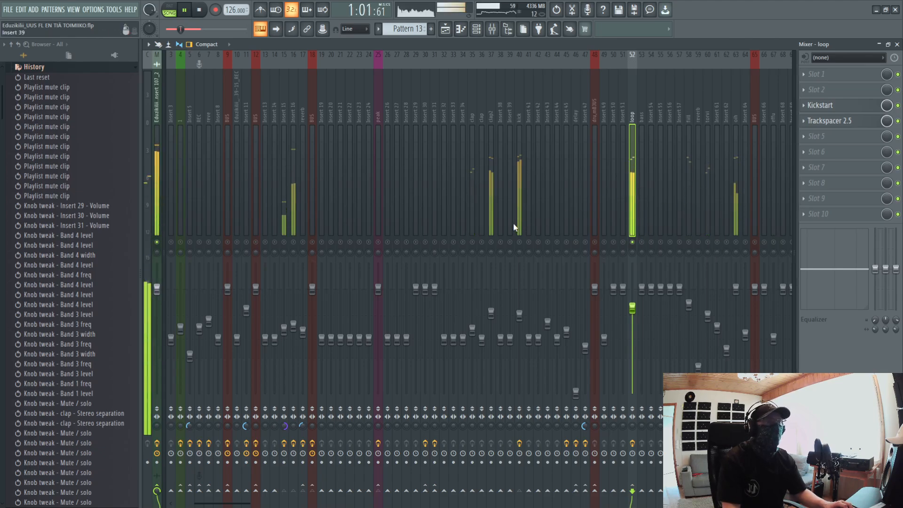
key("space")
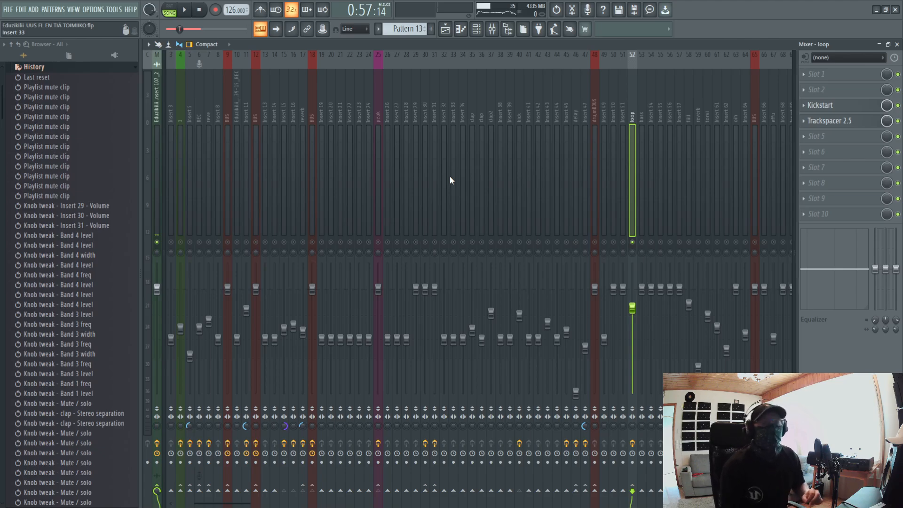
Unmute the kick track alongside the loop, view its effect chain and play both together
key("space")
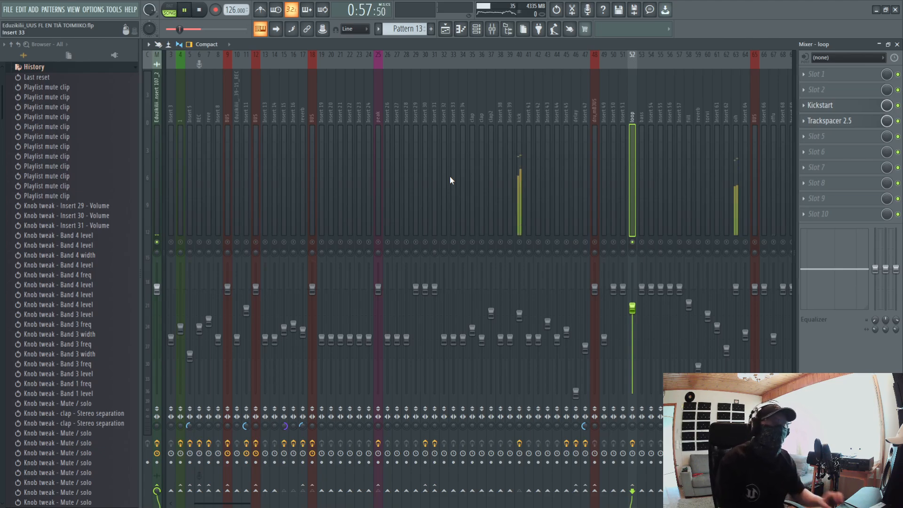
left_click(519, 225)
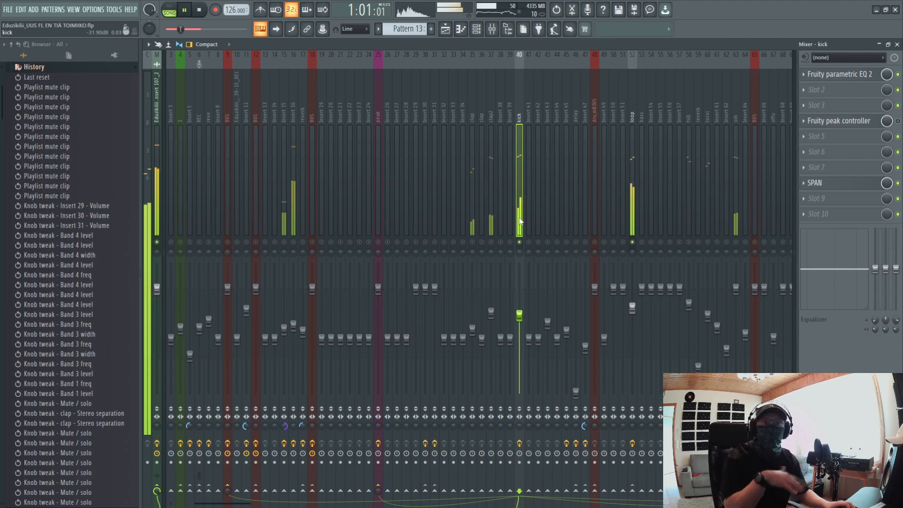
key("space")
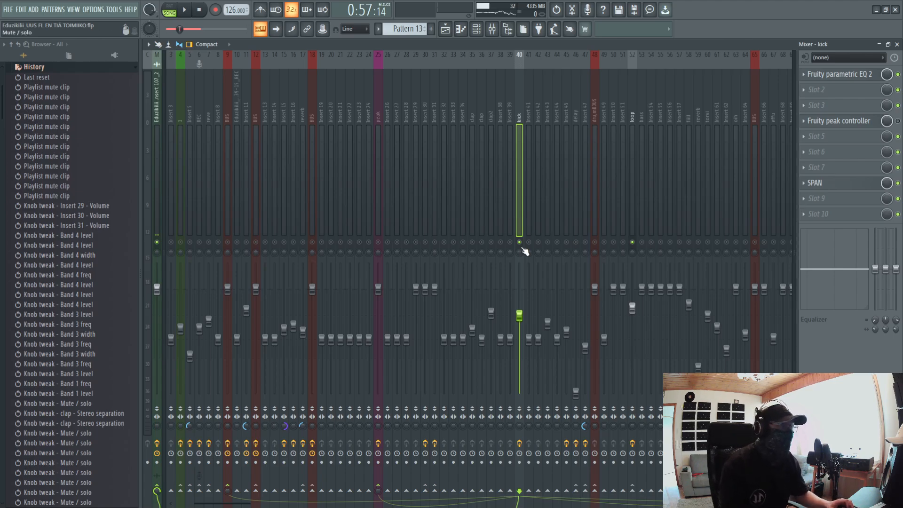
Unmute tracks 63, torvi, Insert 64 and bus 65 alongside the kick and loop, and play the group
key("space")
left_click(735, 242)
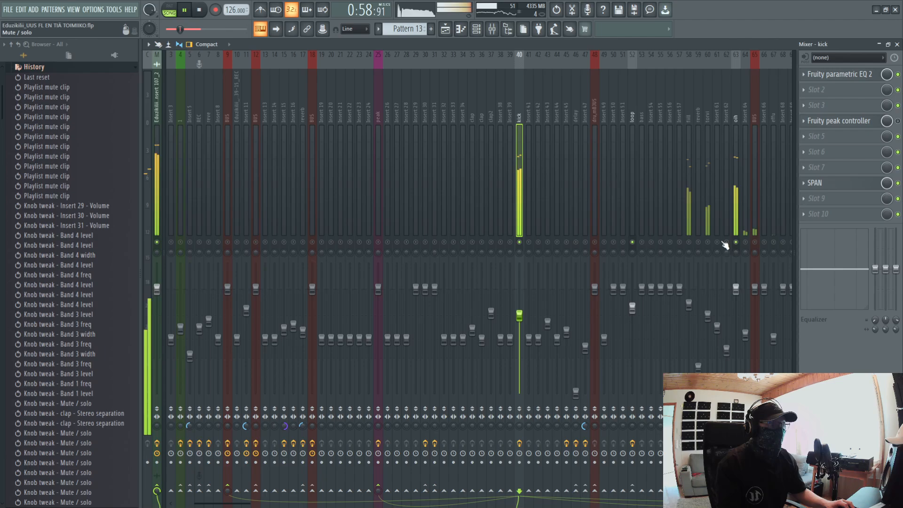
left_click(708, 242)
key("space")
left_click(745, 242)
left_click(754, 242)
key("space")
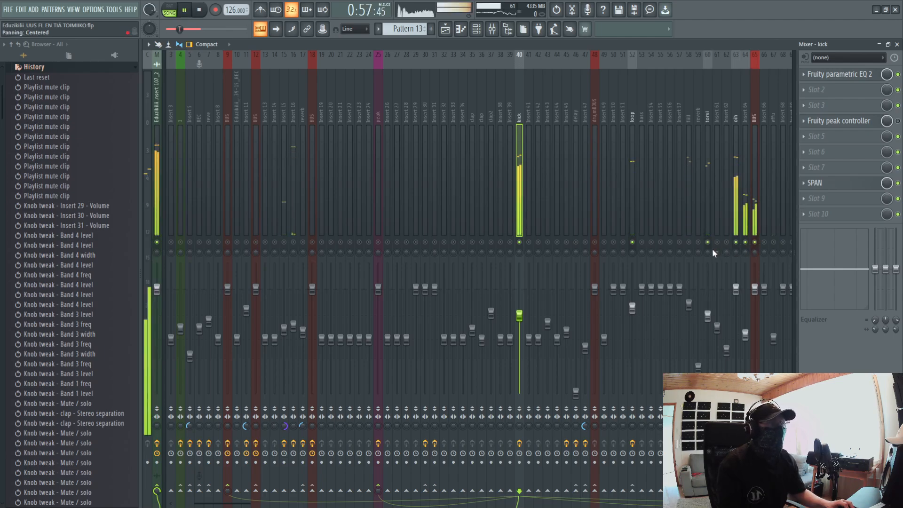
key("space")
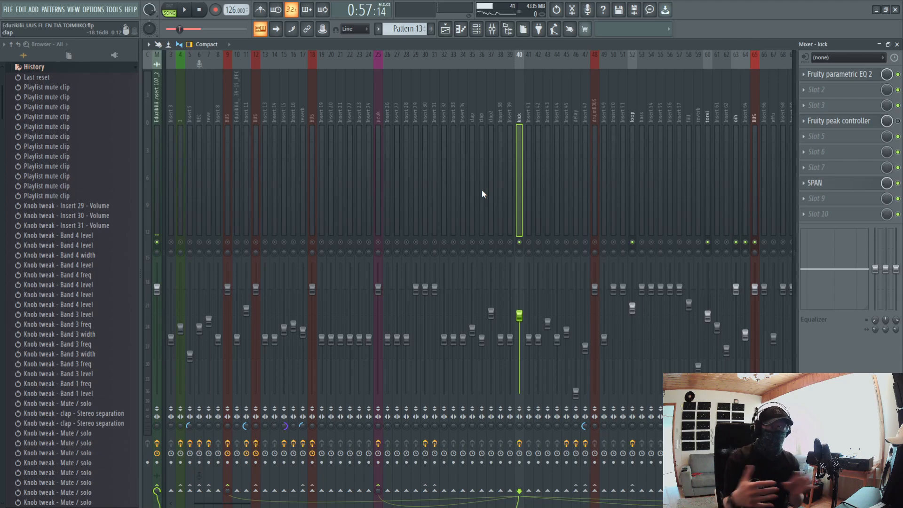
Unmute all mixer tracks and play the full mix
left_click(481, 243)
right_click(481, 242)
key("space")
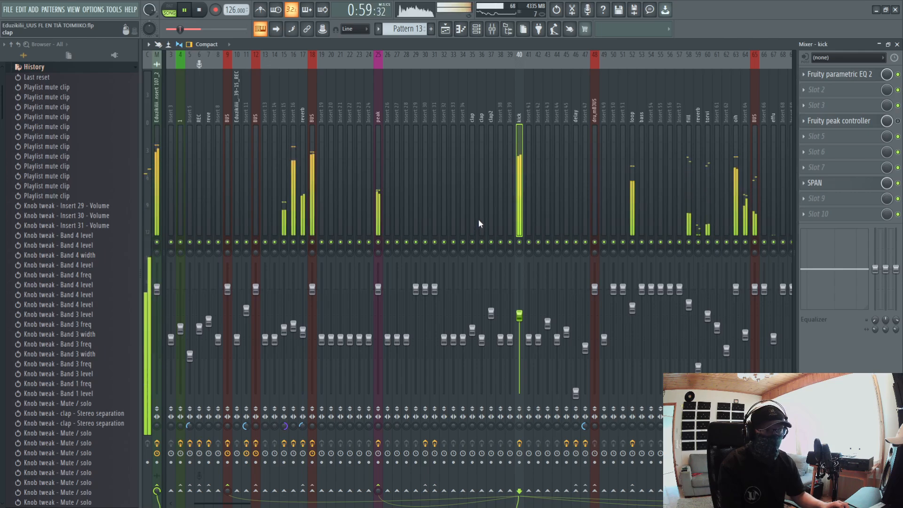
Solo Insert 16 with its routed tracks and view the effect chains of reverb and Insert 16
right_click(292, 242)
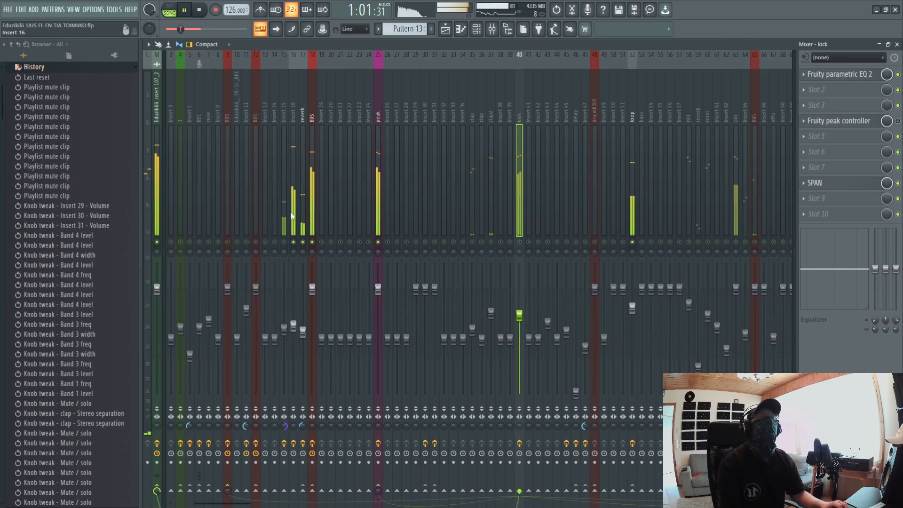
key("space")
left_click(303, 214)
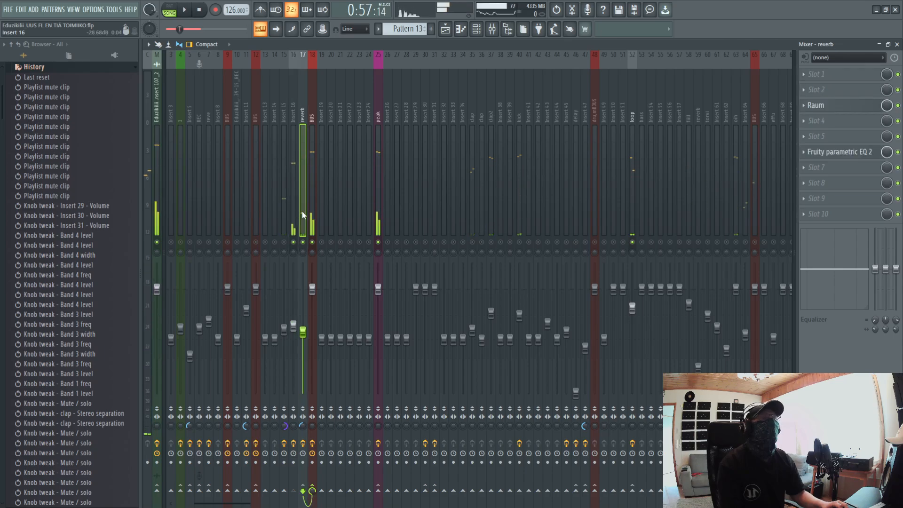
left_click(298, 216)
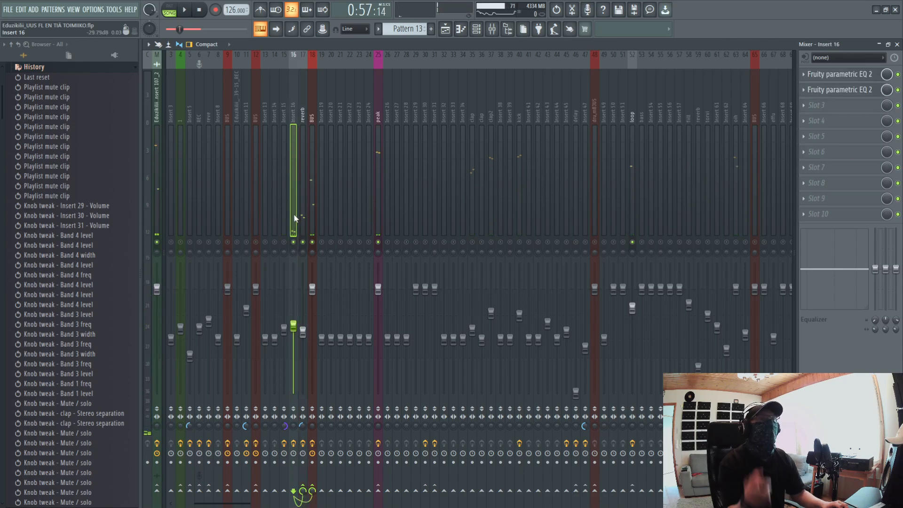
View Fruity parametric EQ 2 on the reverb track during playback and close it
key("space")
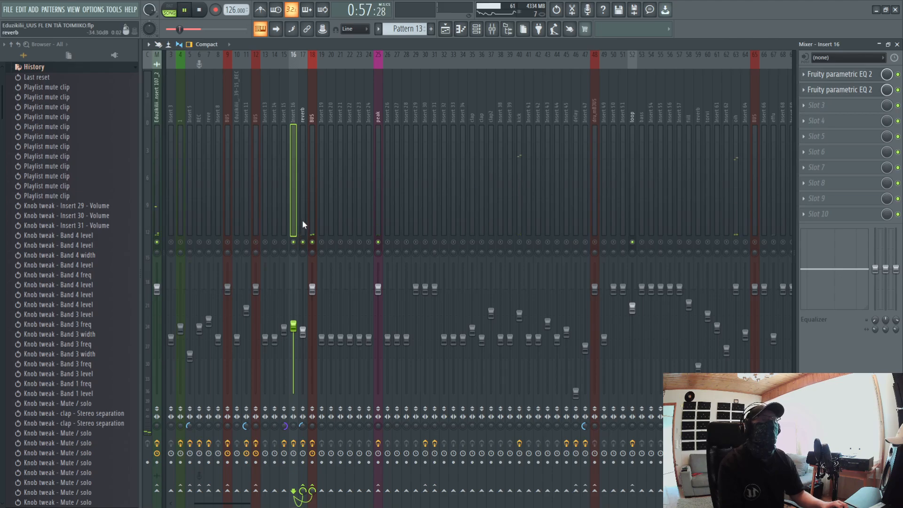
left_click(302, 220)
left_click(840, 153)
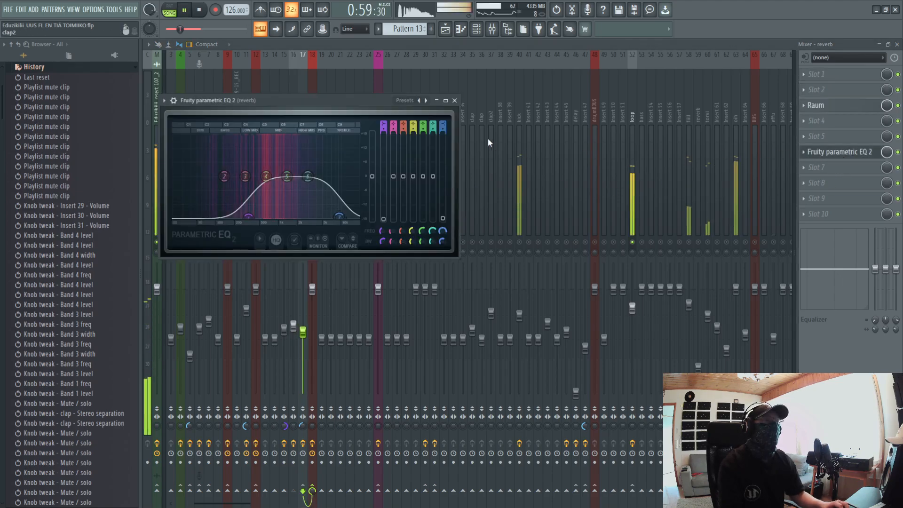
left_click(455, 100)
key("space")
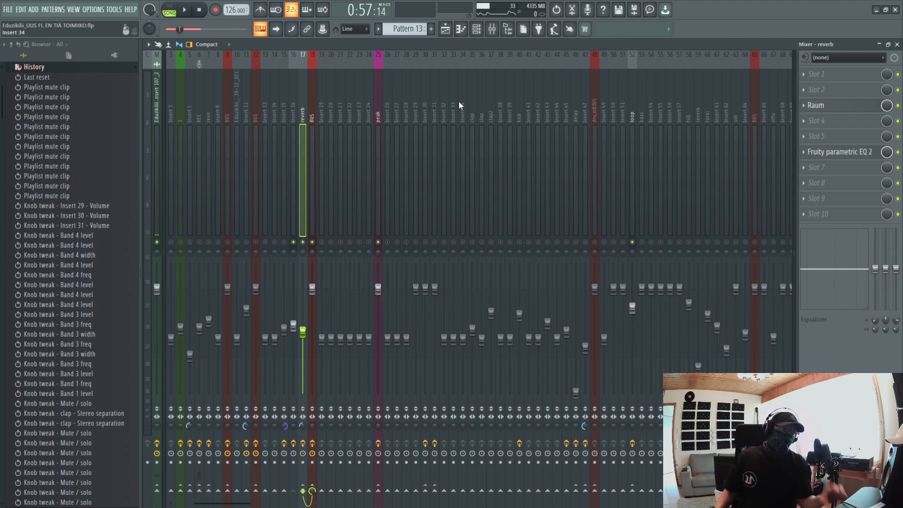
Reopen the reverb track's Fruity parametric EQ 2, flatten its high-cut band 7 and undo the change
left_click(840, 152)
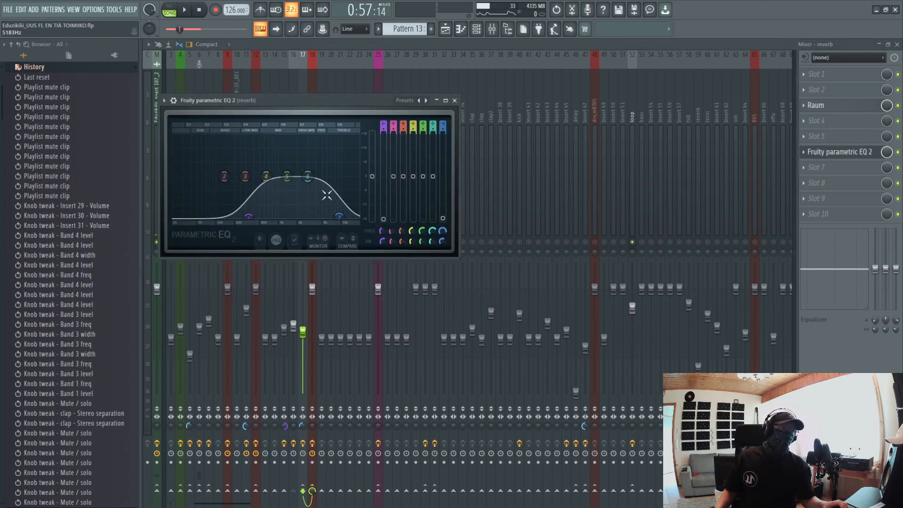
left_click_drag(339, 217, 343, 176)
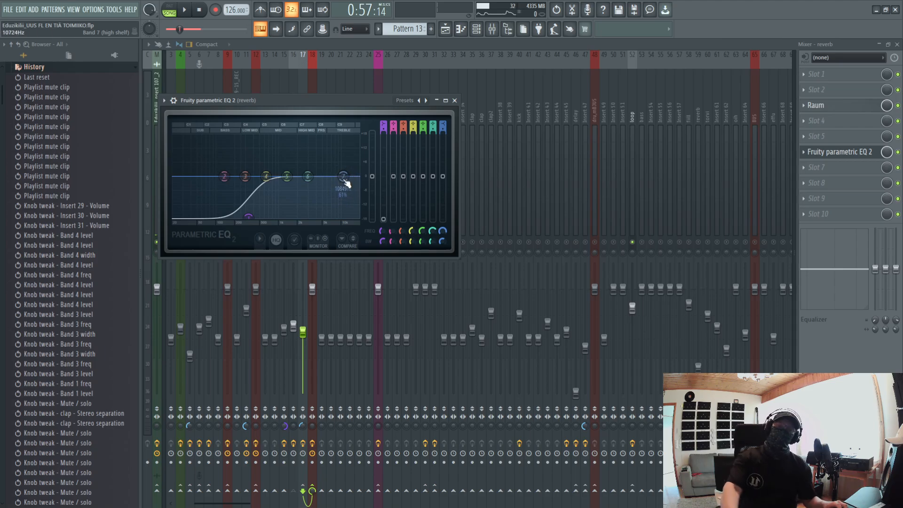
key("ctrl+z")
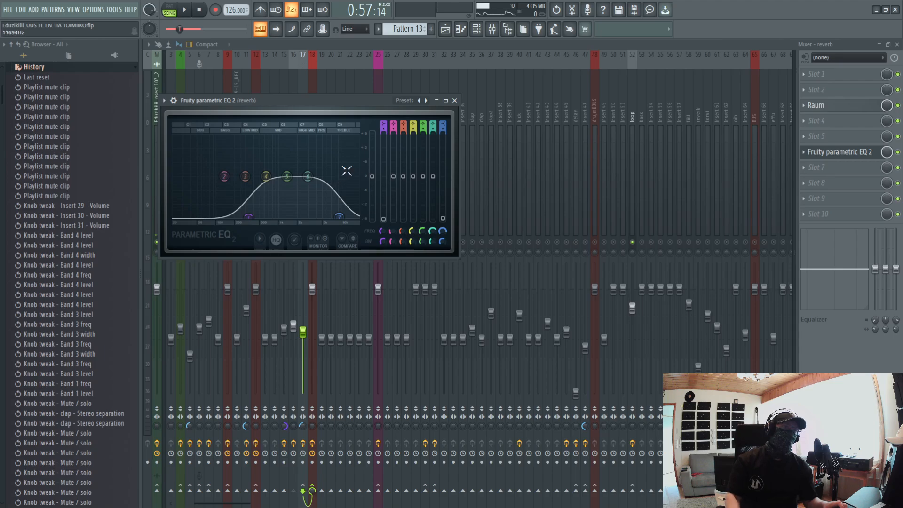
key("ctrl+z")
key("ctrl+z")
key("ctrl+z")
key("ctrl+z")
key("ctrl+z")
key("ctrl+z")
key("ctrl+z")
key("ctrl+z")
key("ctrl+z")
key("ctrl+z")
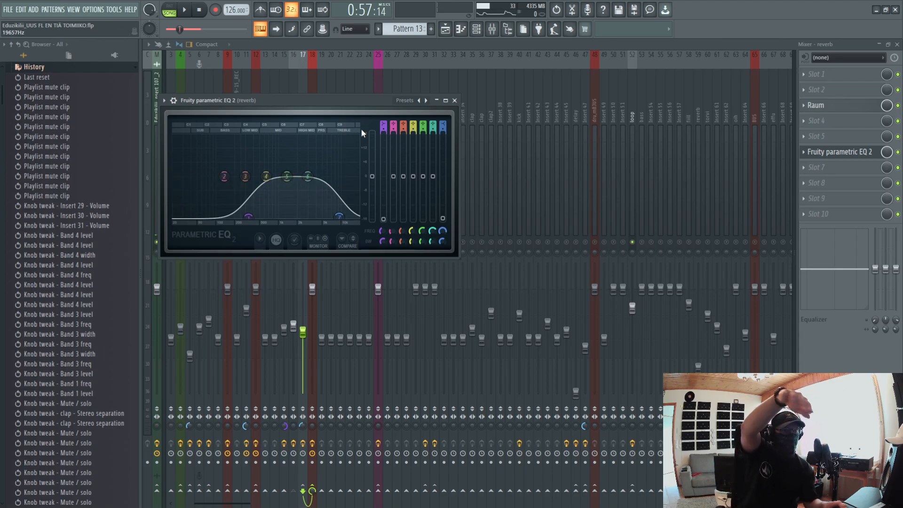
key("ctrl+z")
key("ctrl+z")
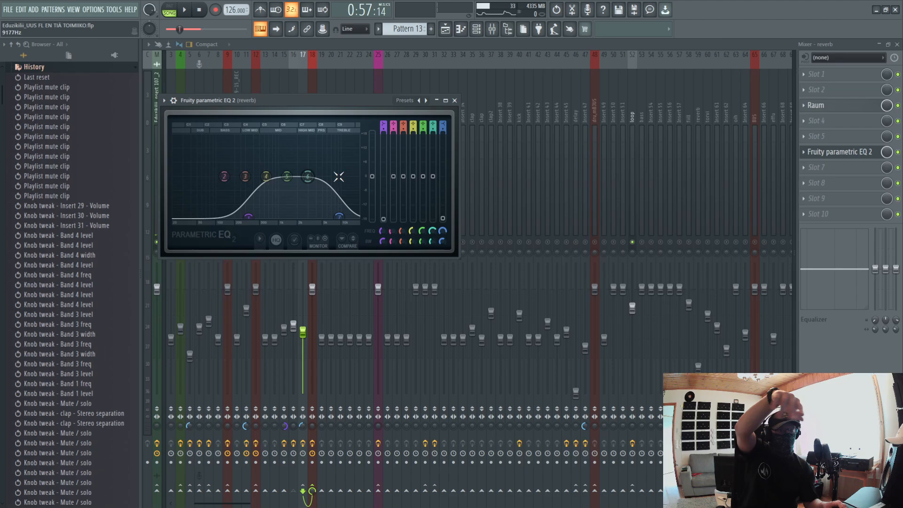
Point out the high-cut band 7, switch high-quality oversampling back on and close the reverb EQ
left_click_drag(342, 214, 339, 220)
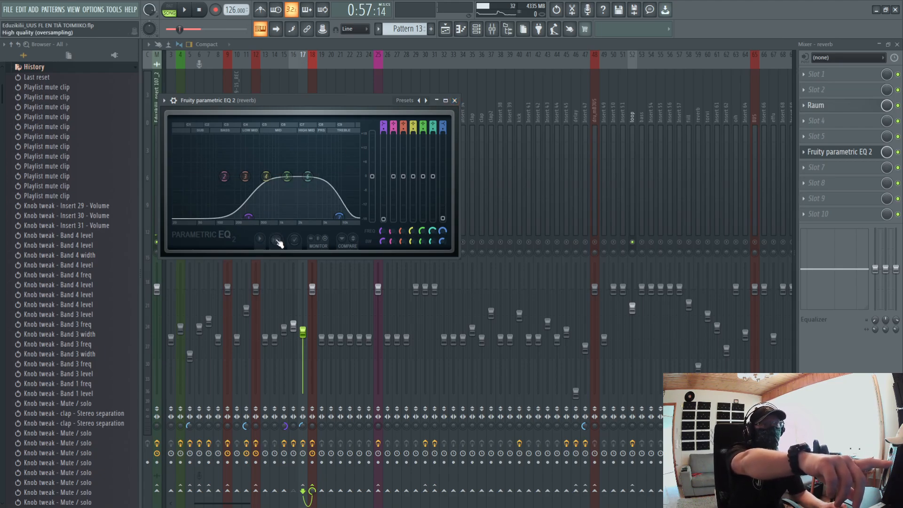
left_click(277, 242)
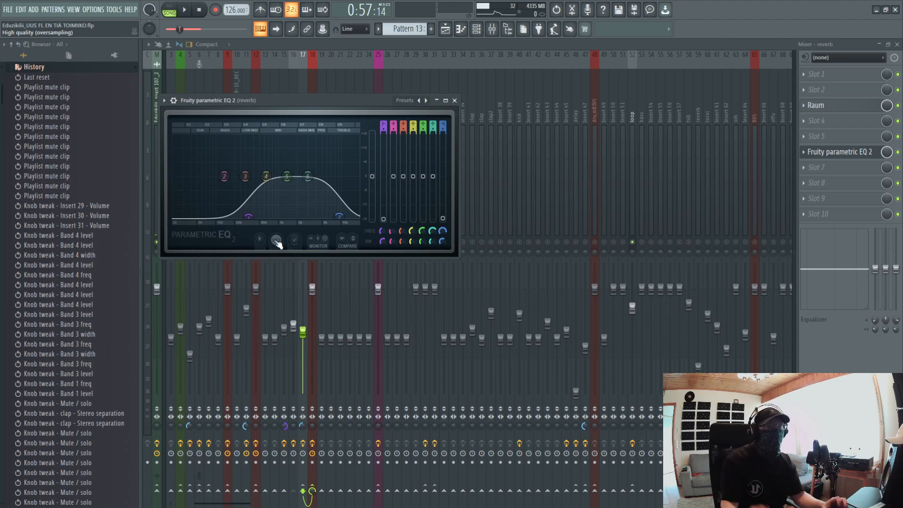
left_click(455, 101)
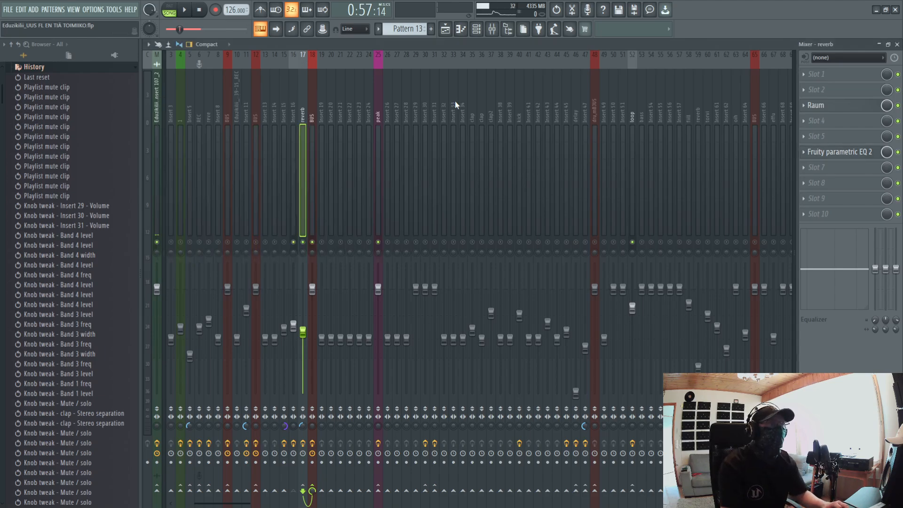
Point out the reverb track's stereo separation and compare the effect chains of reverb and Insert 16
left_click(275, 147)
left_click(284, 150)
left_click(296, 154)
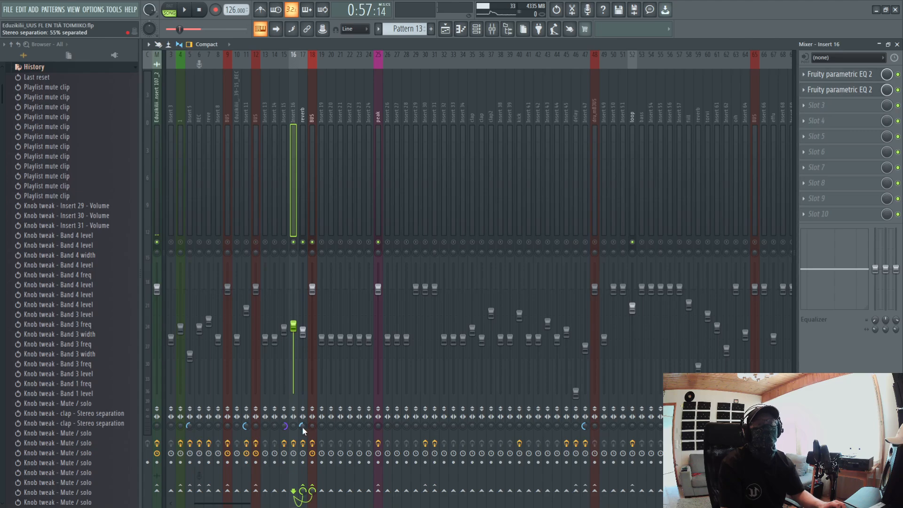
mouse_move(302, 426)
left_mouse_down()
mouse_move(302, 438)
mouse_move(298, 426)
left_mouse_up()
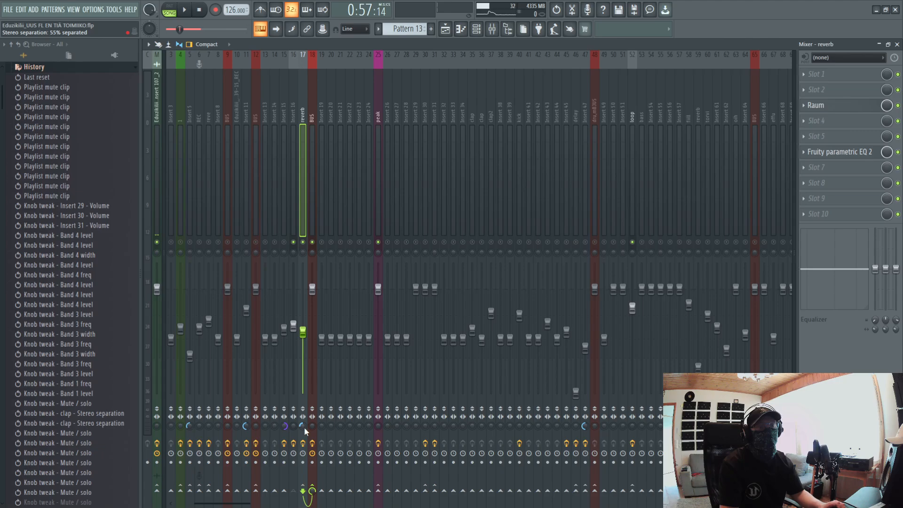
left_click(293, 143)
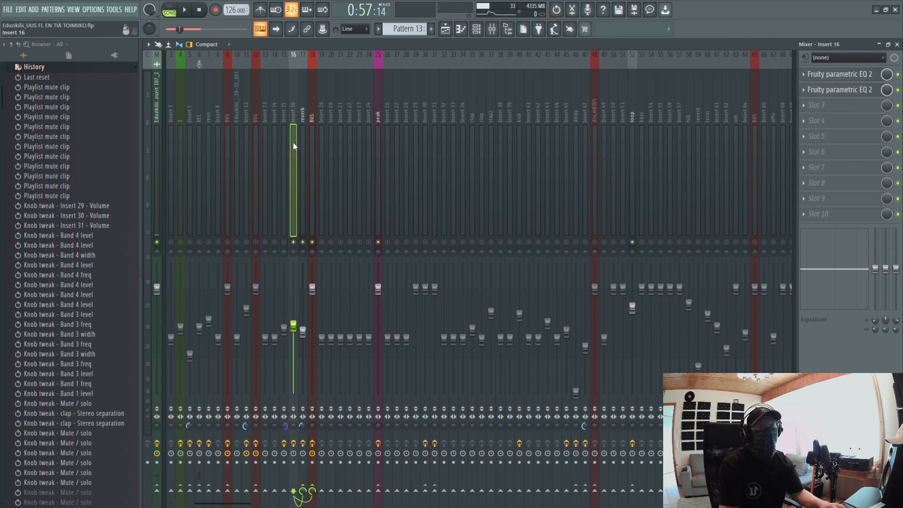
Play Insert 16 together with the kick and Insert 15, and isolate Insert 15 with its routed tracks
key("space")
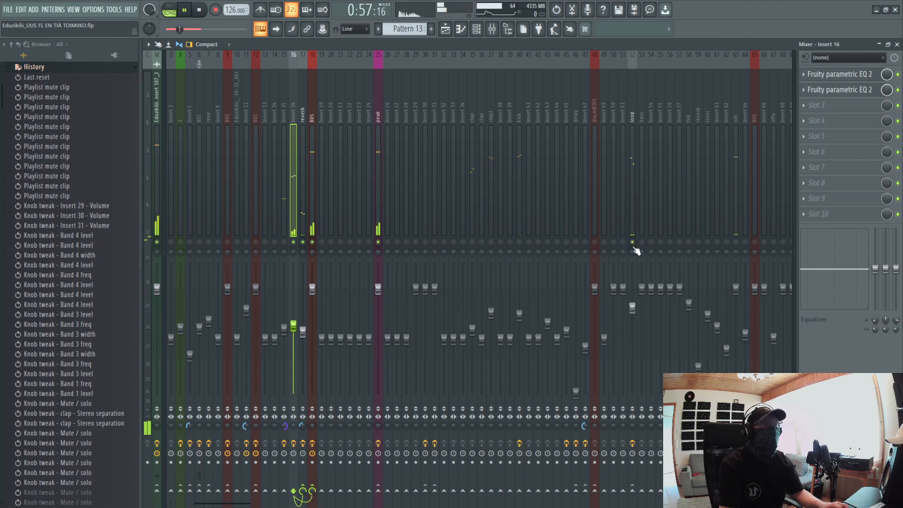
left_click(520, 241)
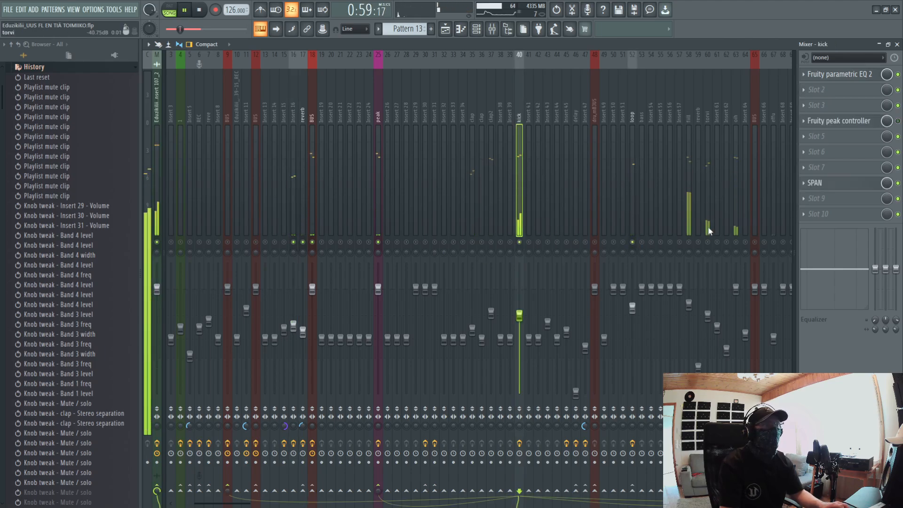
left_click(286, 242)
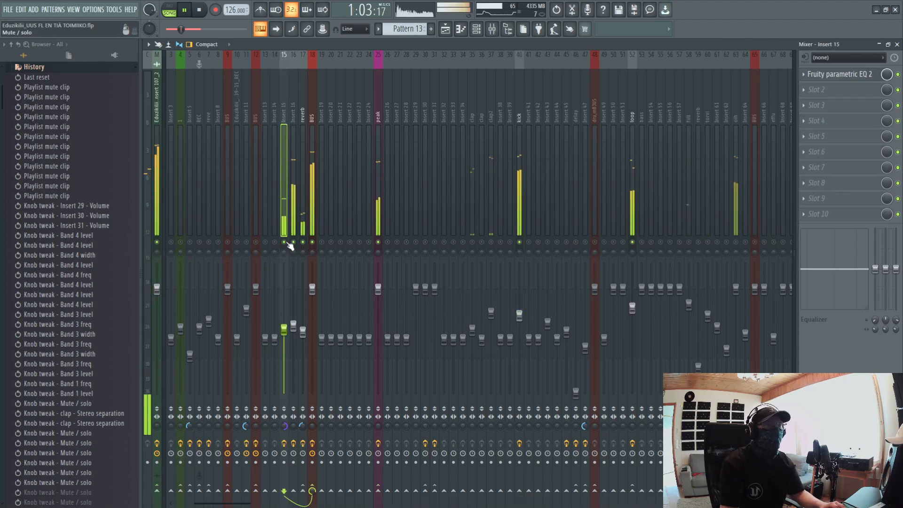
left_click(855, 83)
key("space")
key("Escape")
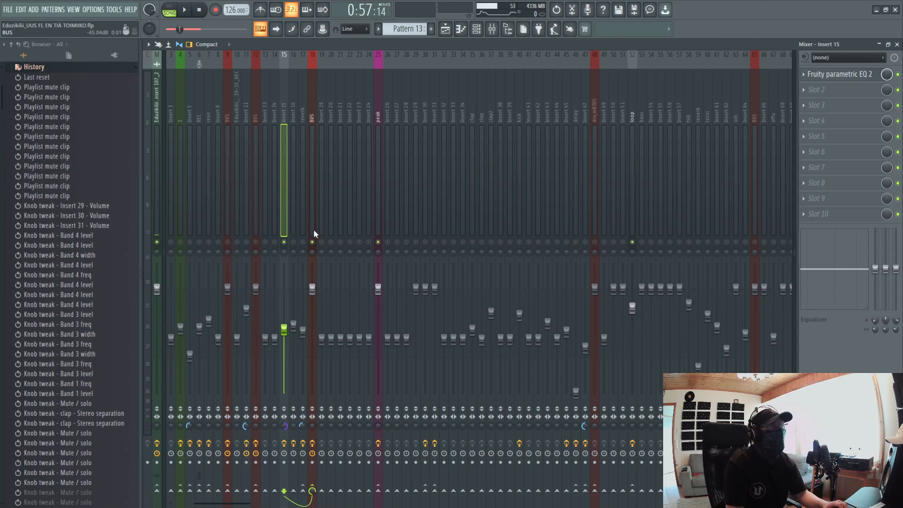
Unmute the kick and examine its low-frequency peak in the SPAN analyzer during repeated playback, closing SPAN when done
left_click(520, 243)
key("space")
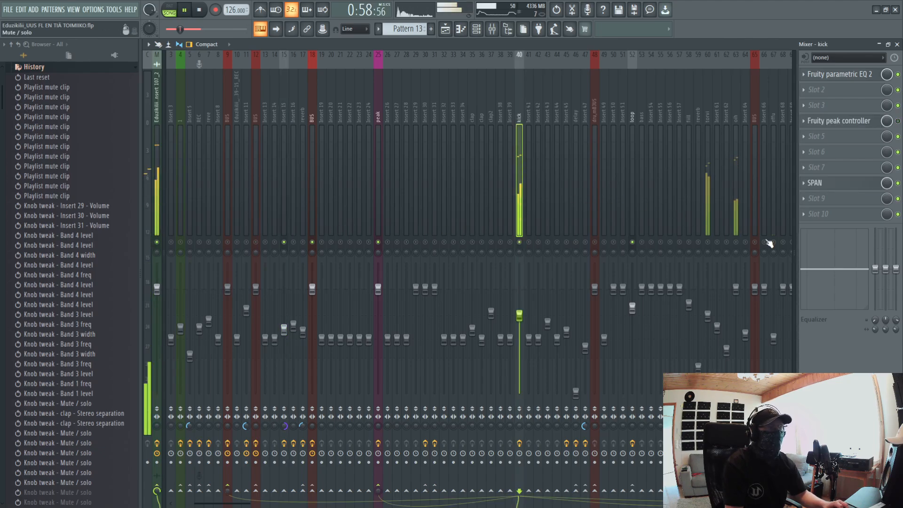
left_click(818, 183)
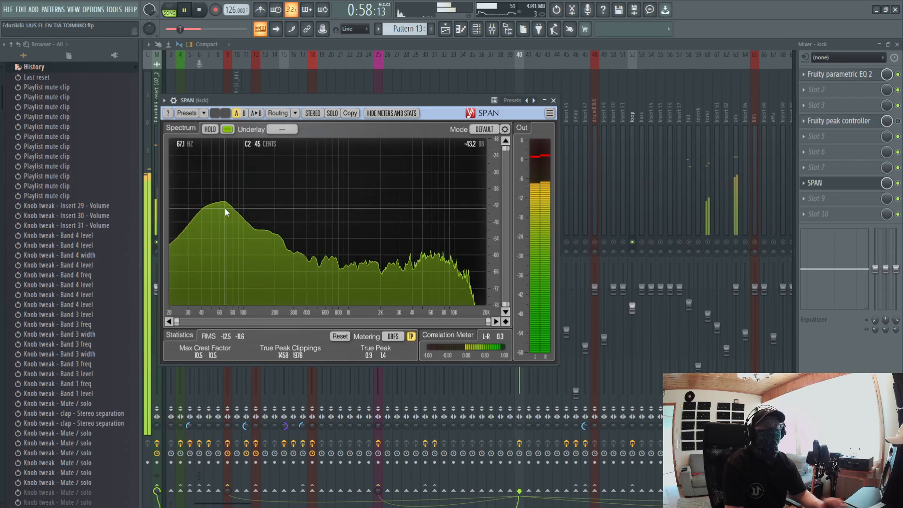
key("space")
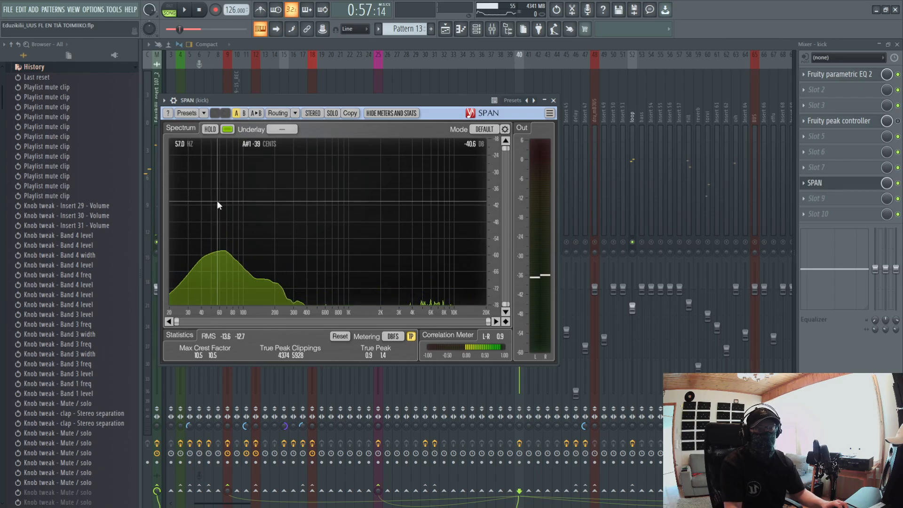
key("space")
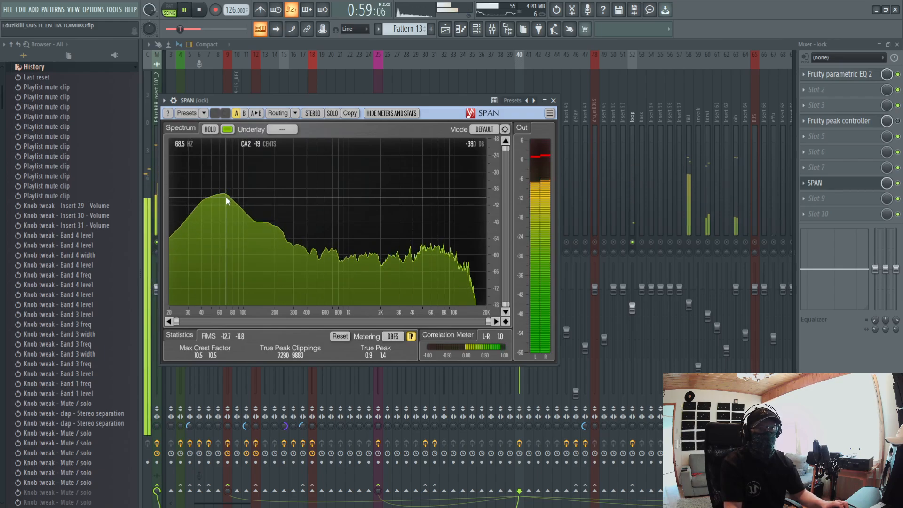
key("space")
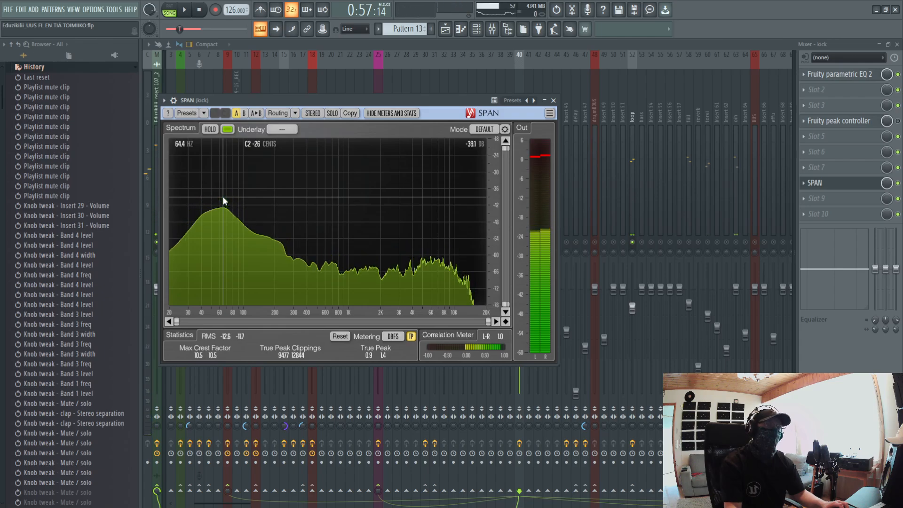
key("space")
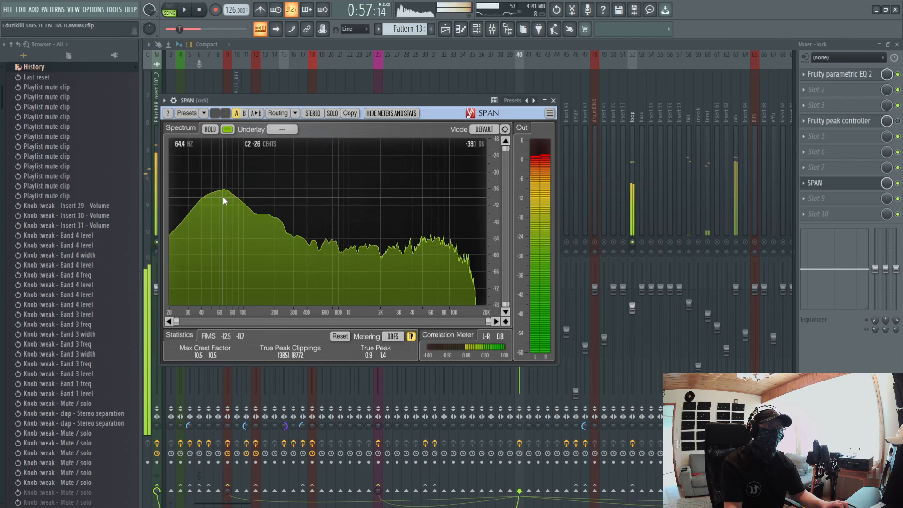
key("space")
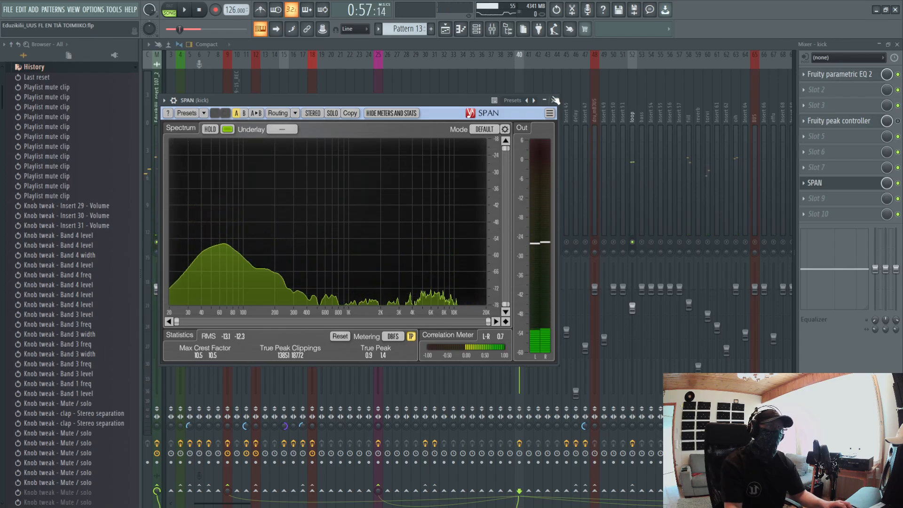
key("Escape")
Unmute all mixer tracks during playback and bring up the playlist
key("space")
right_click(330, 242)
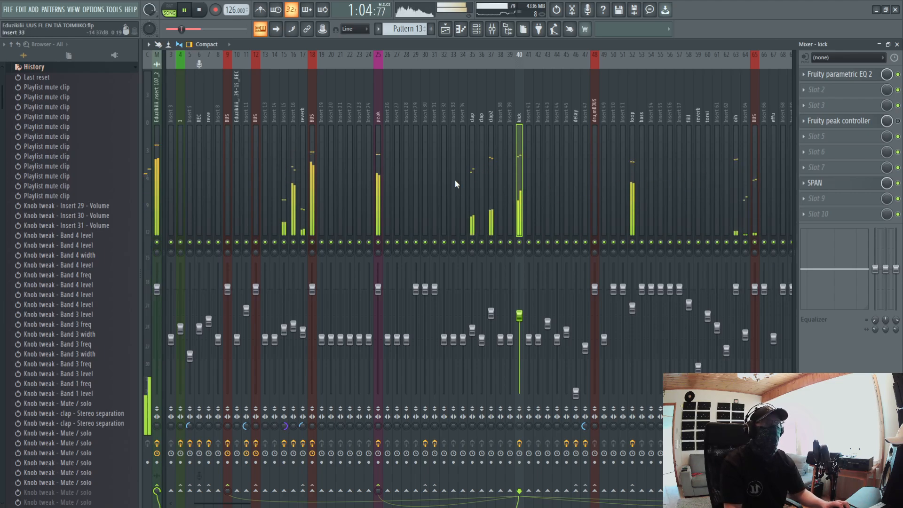
key("F5")
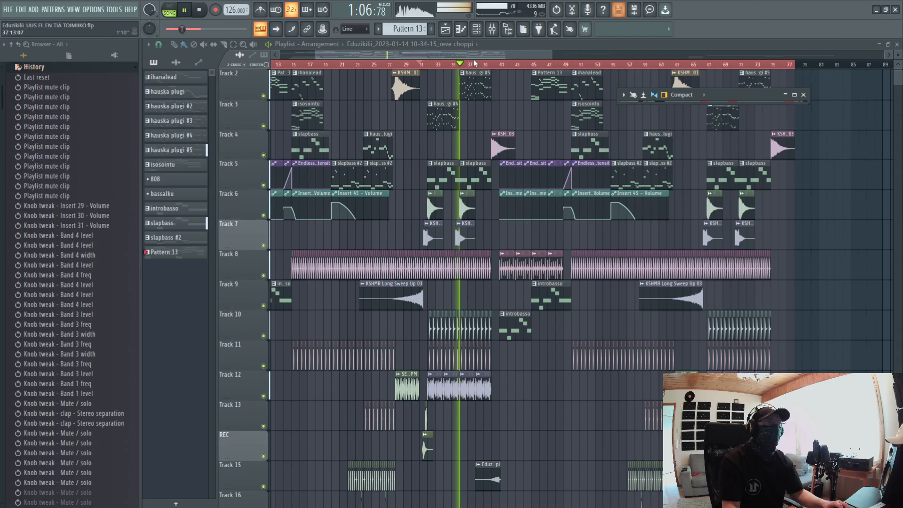
Play the arrangement from bar 40 and look over the instrument clips and muted vocal recordings in the playlist
scroll(515, 49, "right", 3)
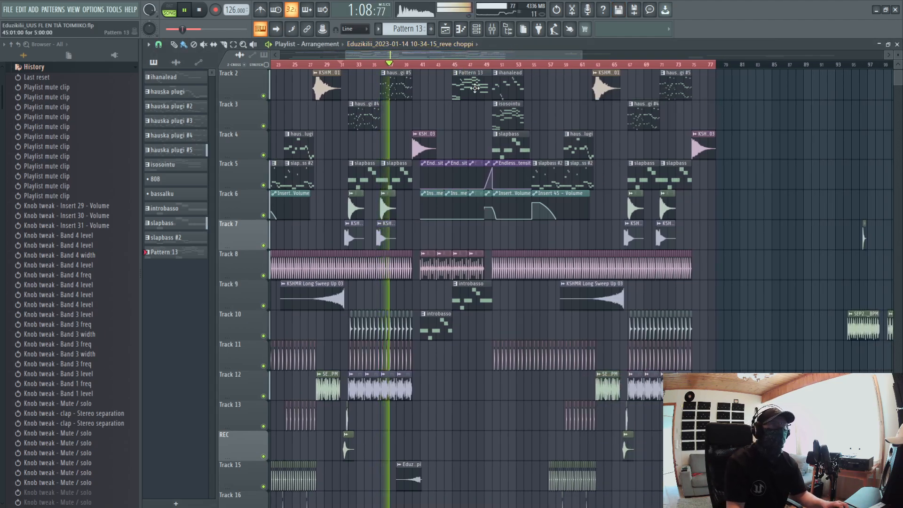
key("space")
left_click(413, 64)
key("space")
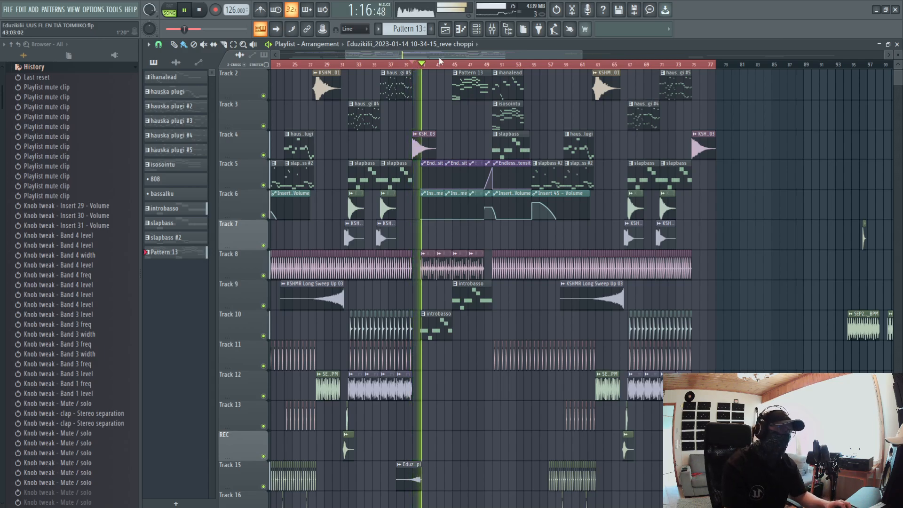
scroll(439, 56, "right", 1)
scroll(433, 188, "down", 5)
scroll(433, 188, "down", 8)
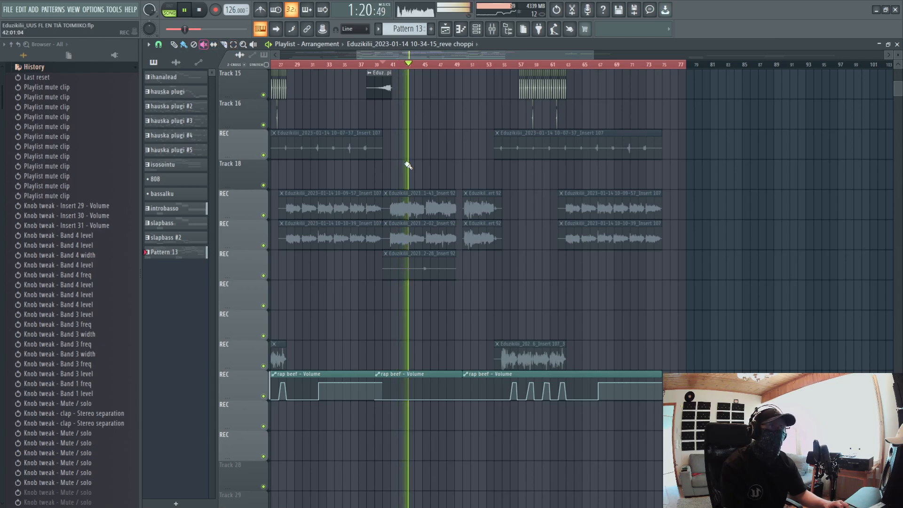
scroll(405, 161, "up", 13)
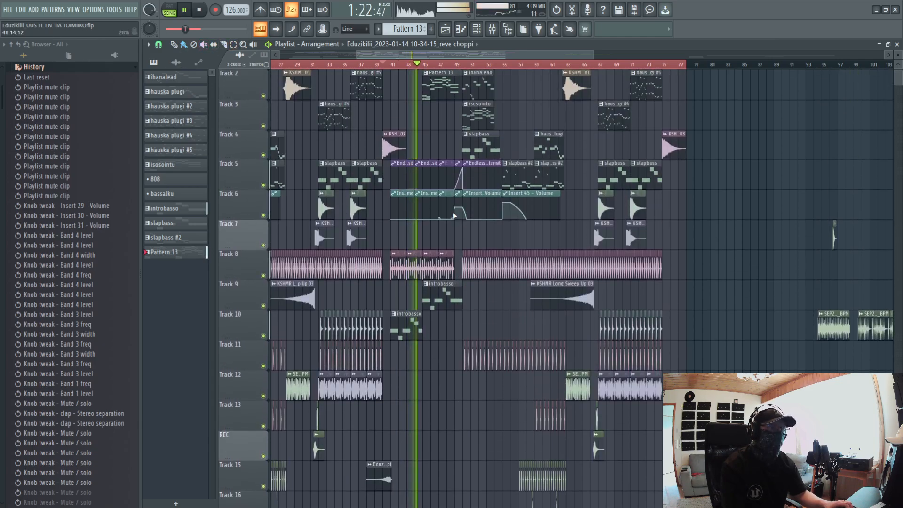
key("space")
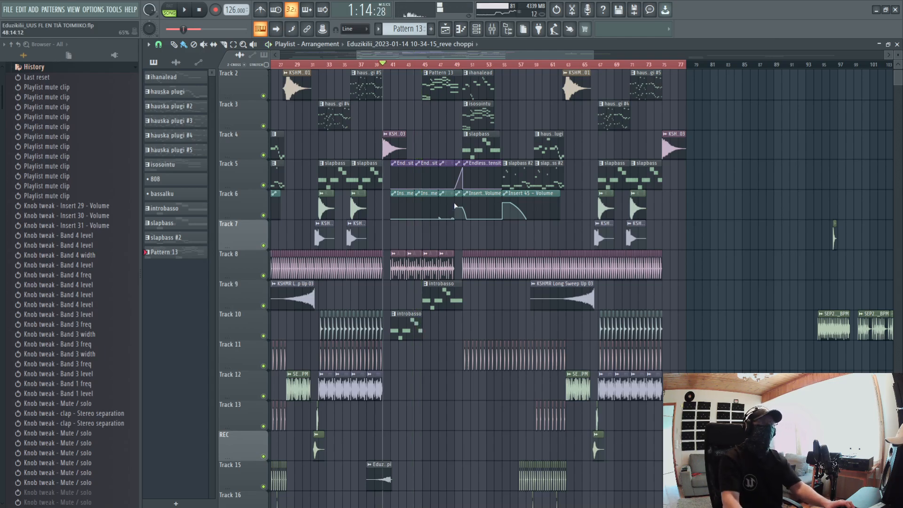
Play the transition from bar 49 briefly and review the arrangement from its start to its end
left_click(456, 65)
key("space")
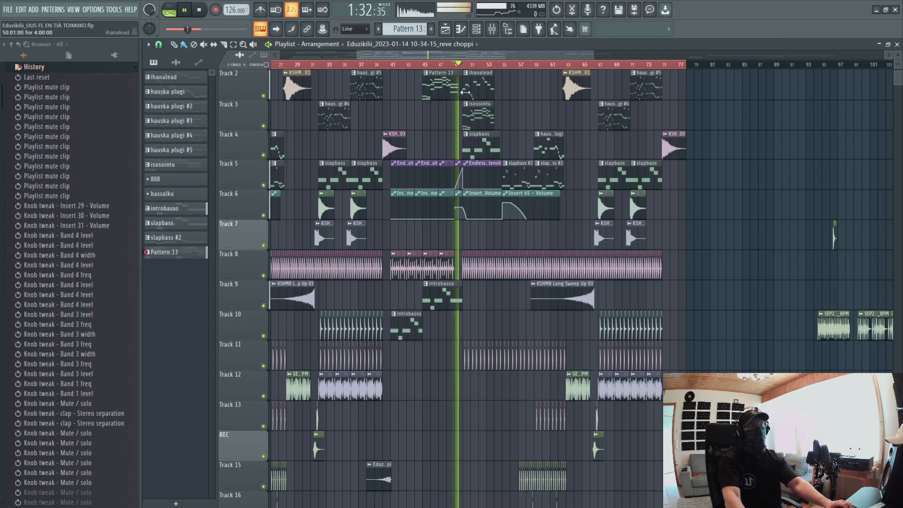
key("space")
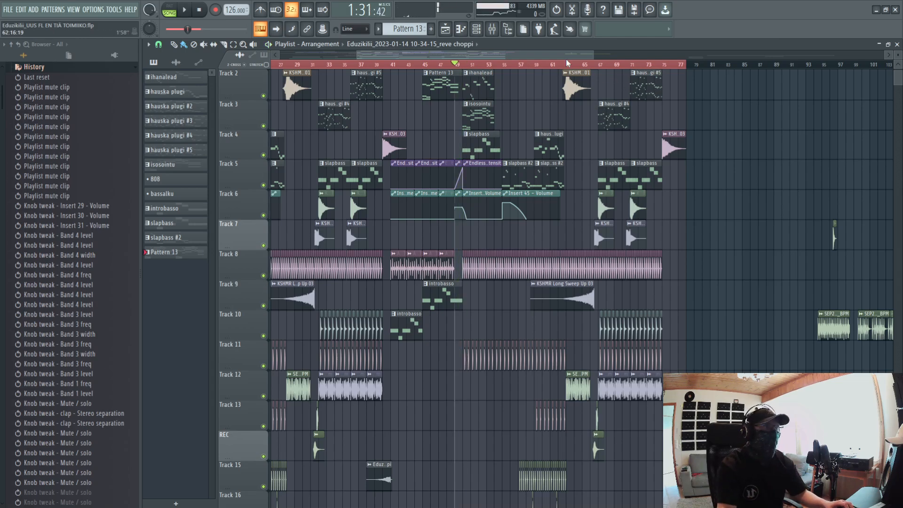
left_click_drag(549, 56, 208, 89)
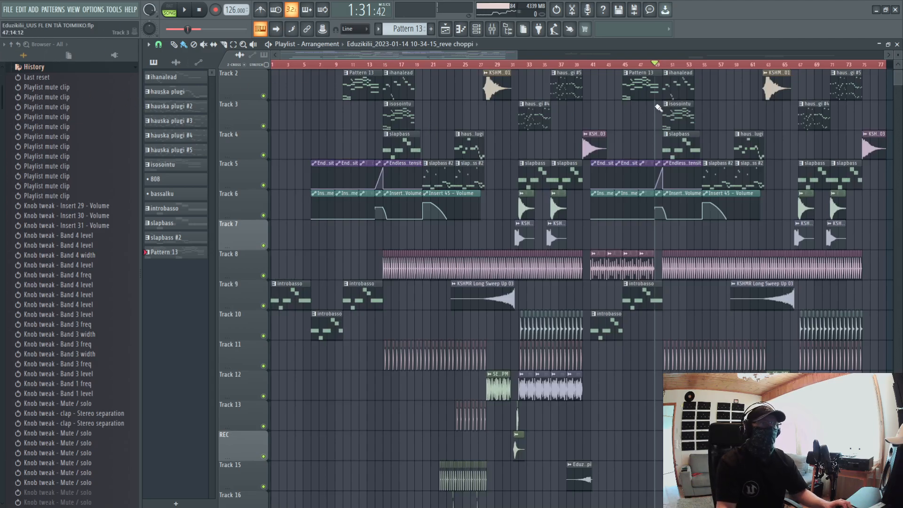
scroll(502, 225, "right", 10)
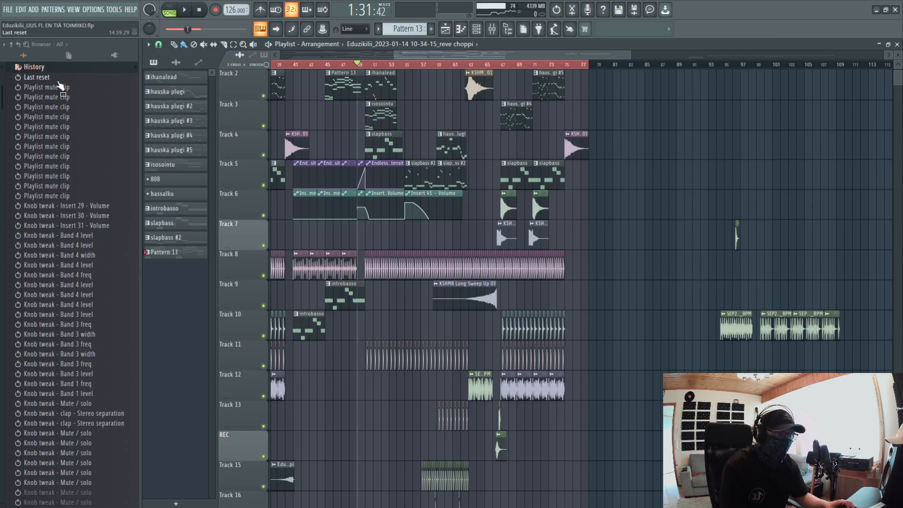
Bring up the mixer and view the Imager and Equalizer modules of Ozone 8 Elements on the master track
left_click(492, 28)
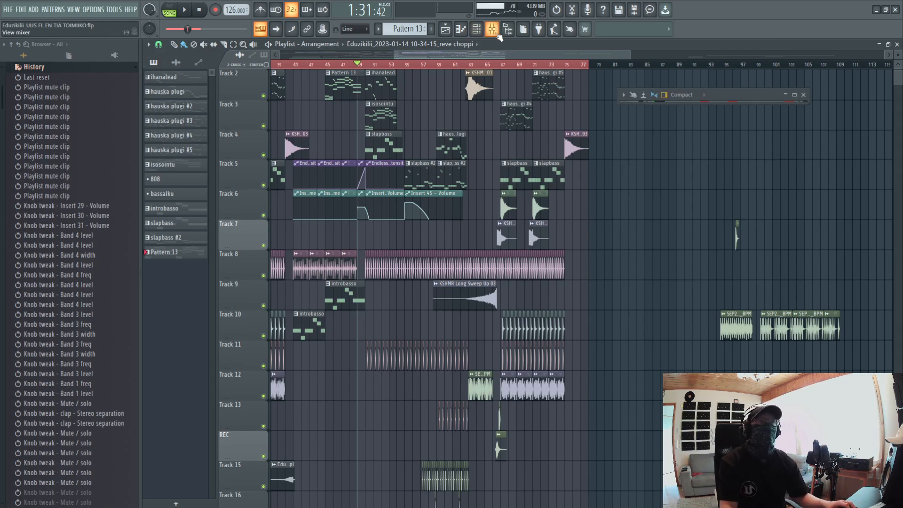
double_click(745, 92)
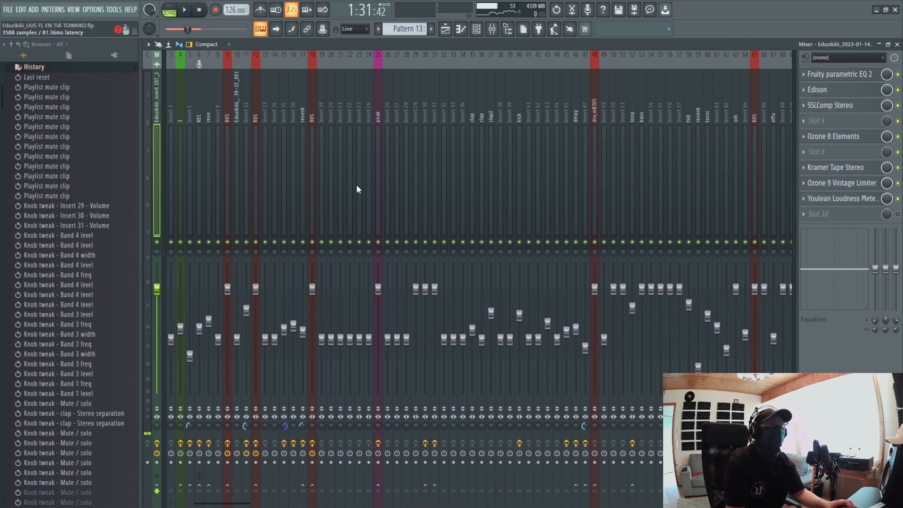
left_click(332, 225)
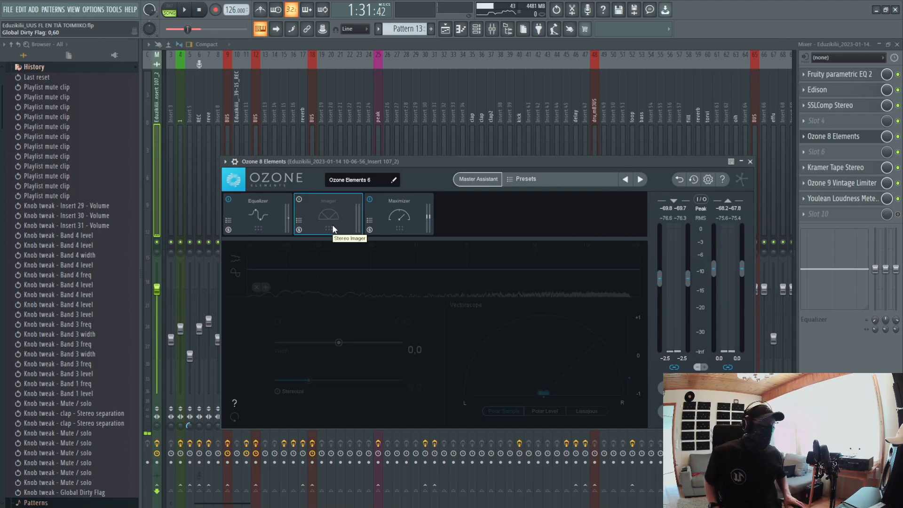
left_click(245, 216)
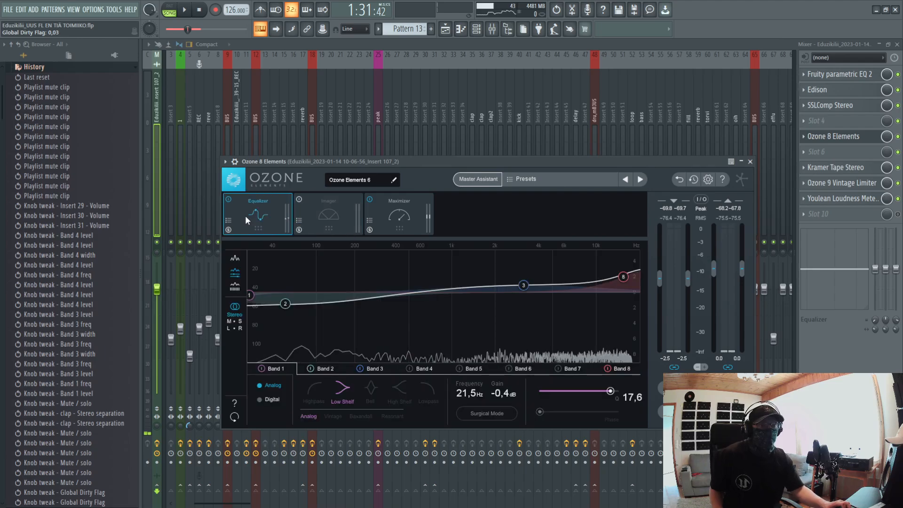
Switch the Ozone equalizer to Mid/Side processing, show the Side channel's curve and play the song
left_click(234, 322)
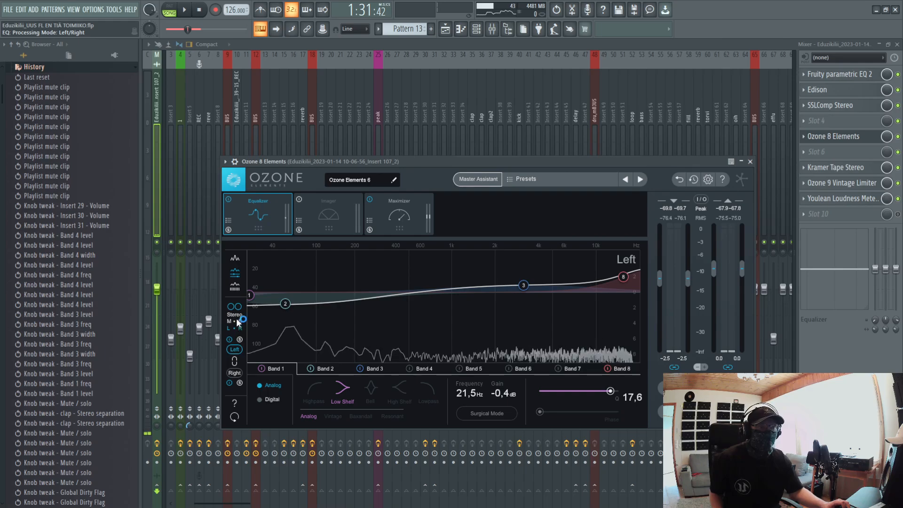
left_click(234, 375)
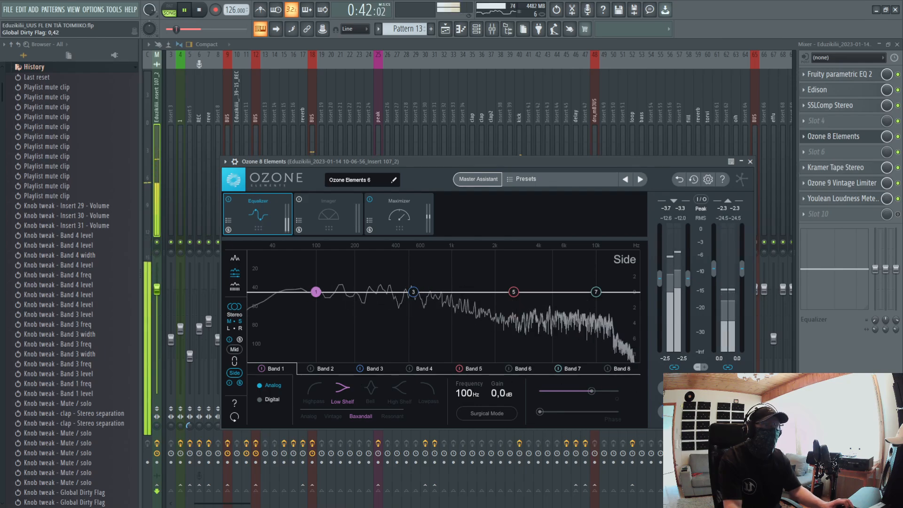
key("space")
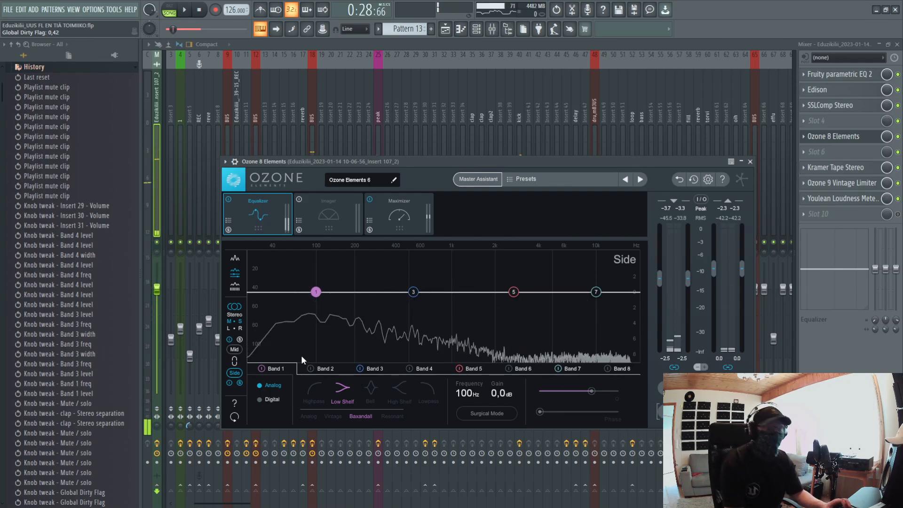
key("space")
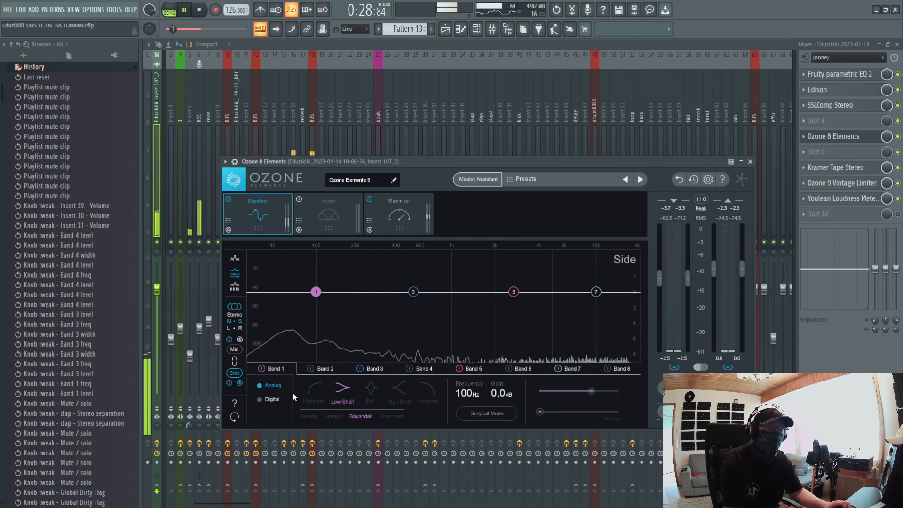
Solo the Side channel in the equalizer and listen to the song from about 0:53
left_click(665, 411)
key("space")
key("space")
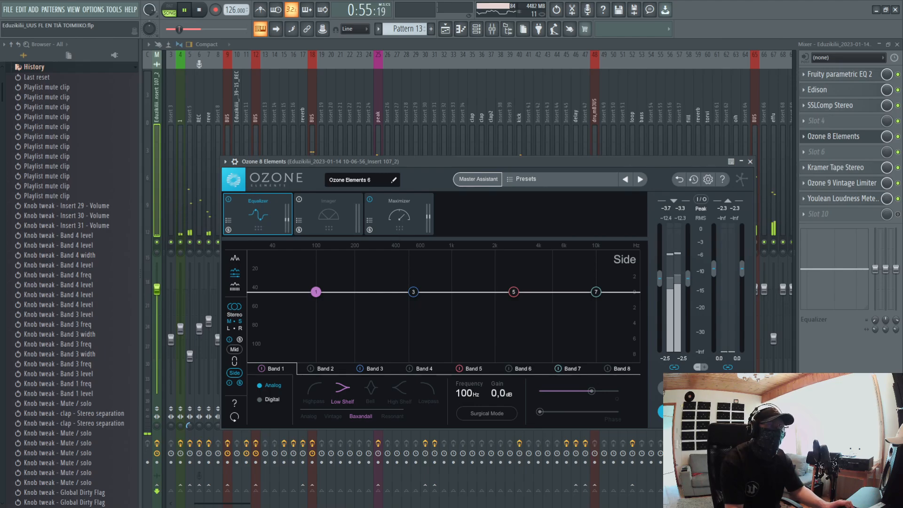
left_click(240, 383)
key("space")
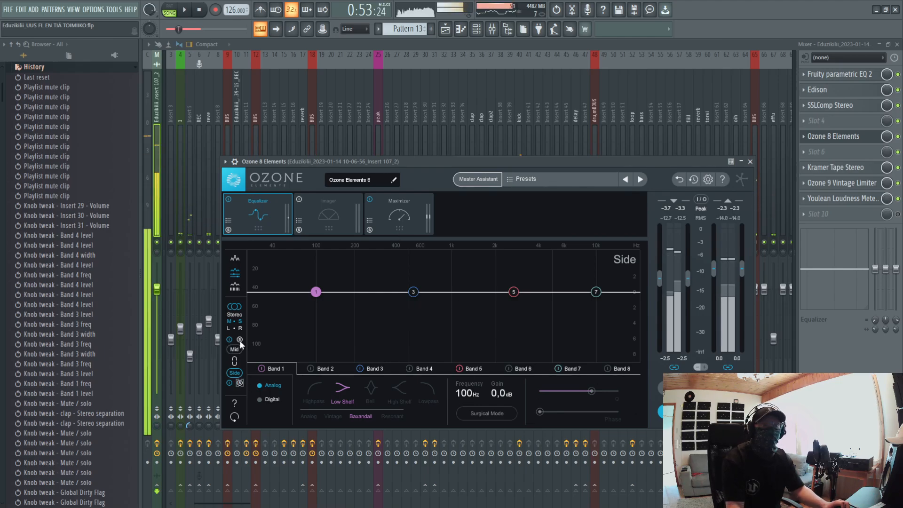
Play the same section with the Mid channel soloed, compare it with the Side channel soloed, and stop playback
key("space")
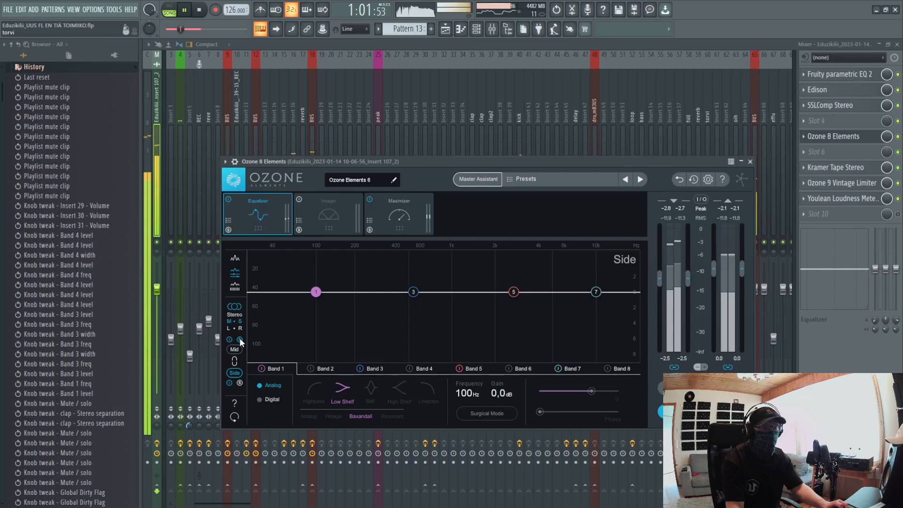
key("space")
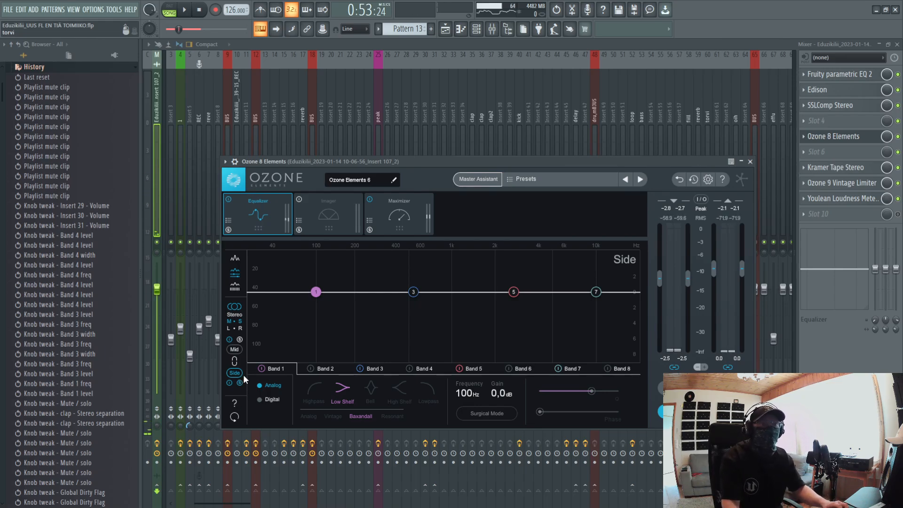
key("space")
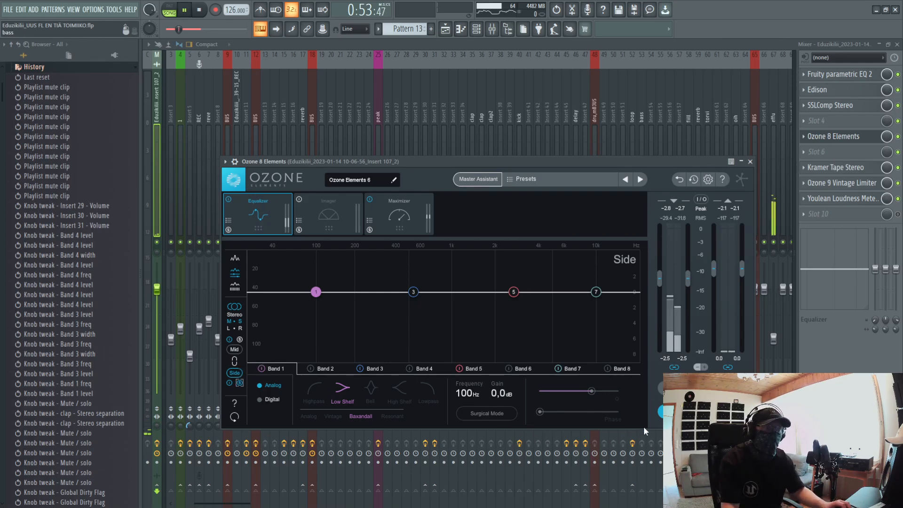
key("space")
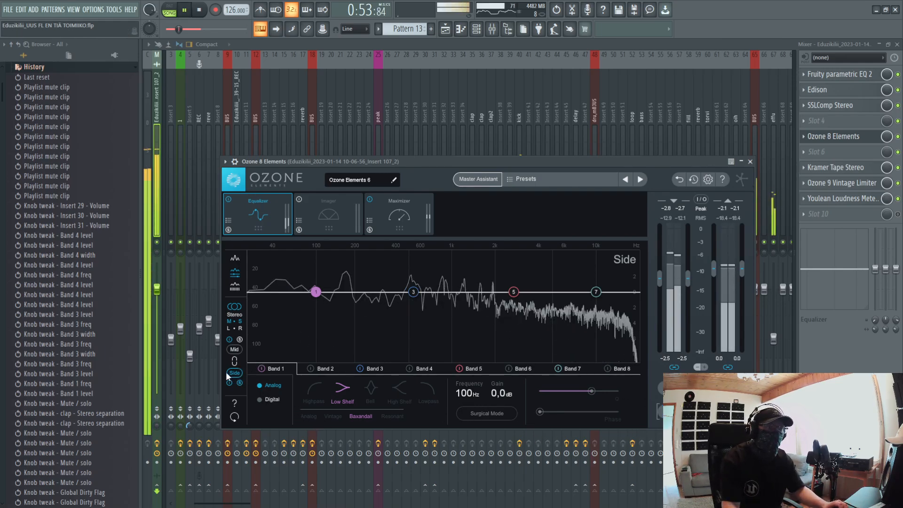
key("space")
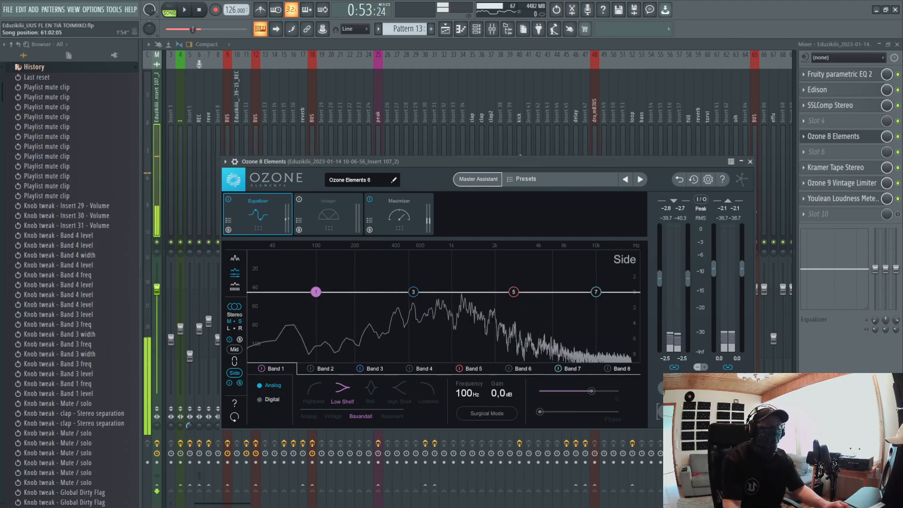
Move the song position to 0:58 and listen to that section with the equalizer's Mid channel soloed
left_click(194, 29)
key("space")
left_click_drag(195, 30, 181, 31)
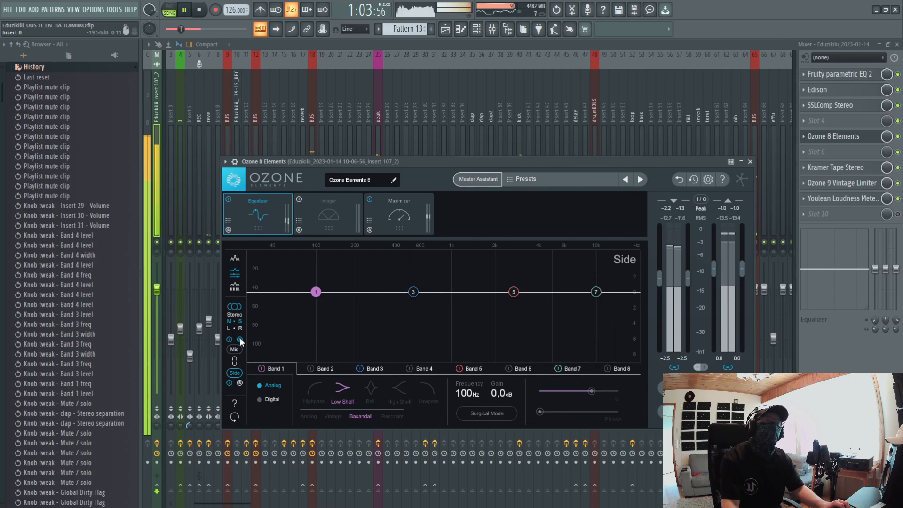
key("space")
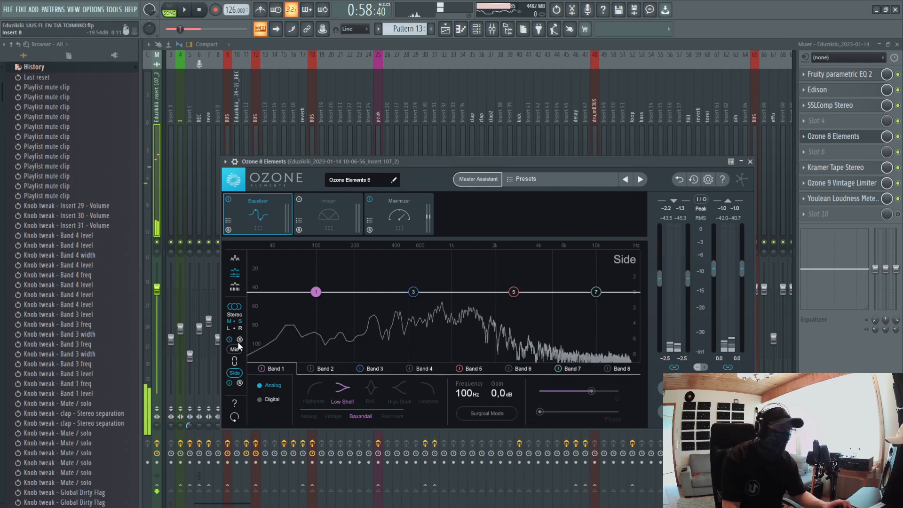
View the Imager module in Ozone 8 Elements and close the plugin window
left_click(348, 214)
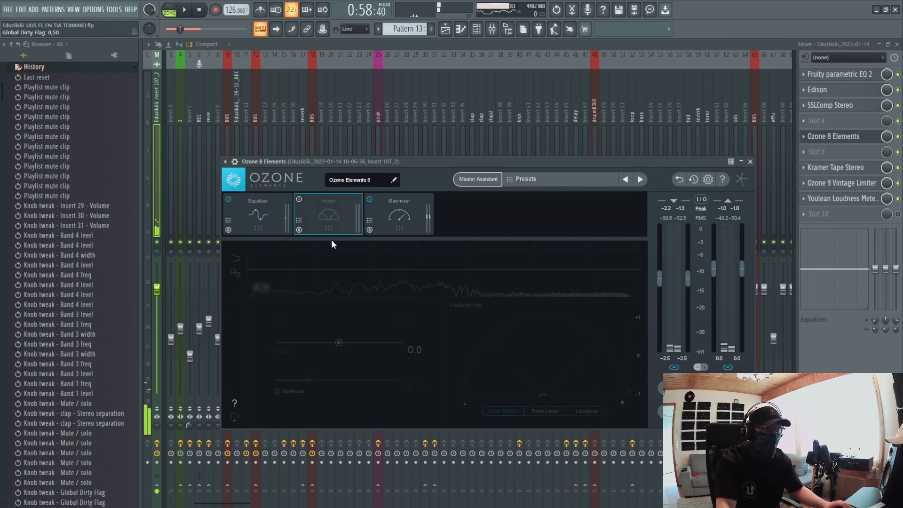
left_click(751, 162)
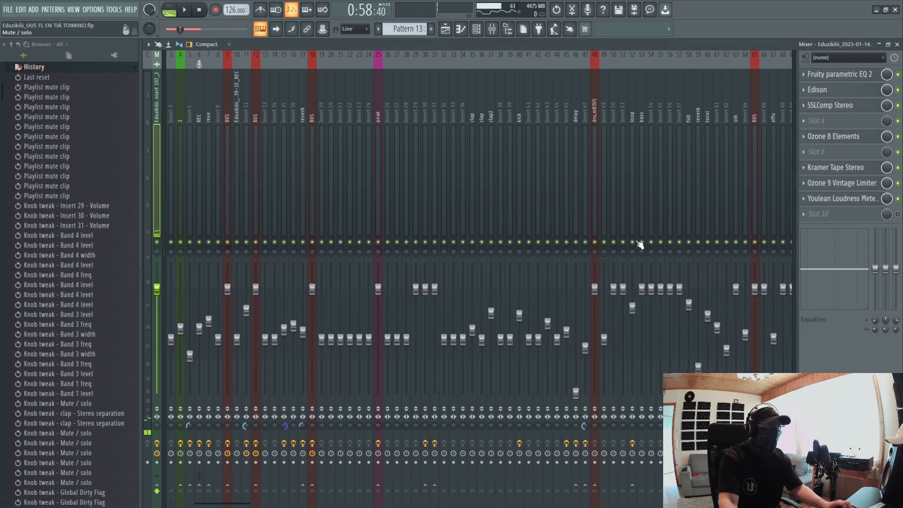
Solo the loop mixer track, add the kick track to the solo, and play them together
left_click(633, 198)
key("space")
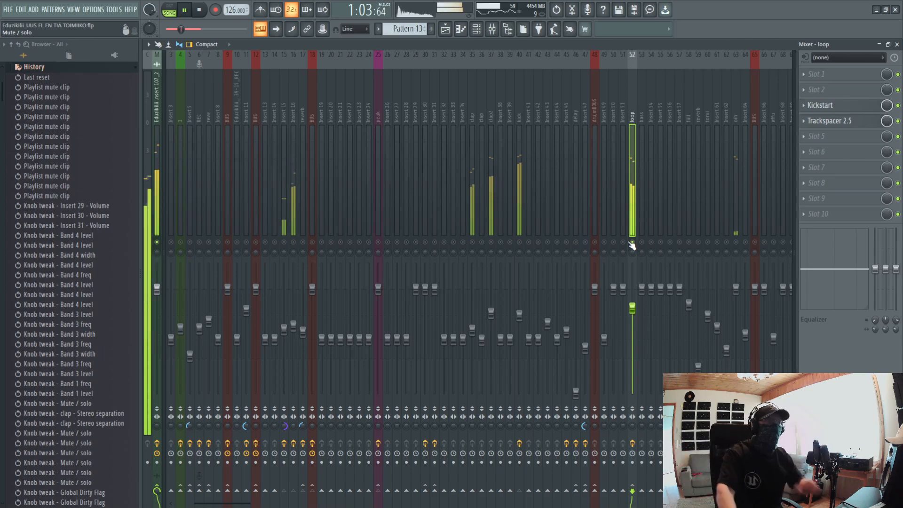
key("space")
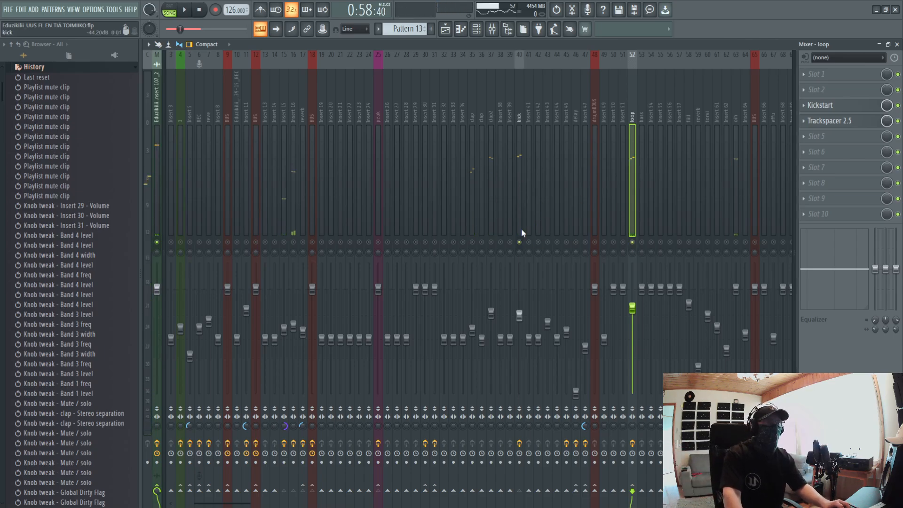
left_click(521, 231)
key("space")
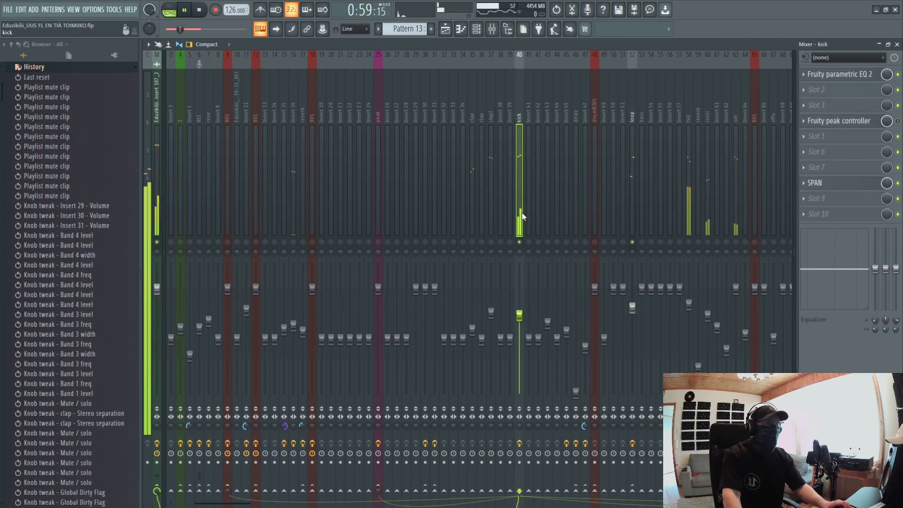
Load the SPAN analyzer into effect slot 10 of the master track, enable it and open its window
left_click(157, 170)
key("space")
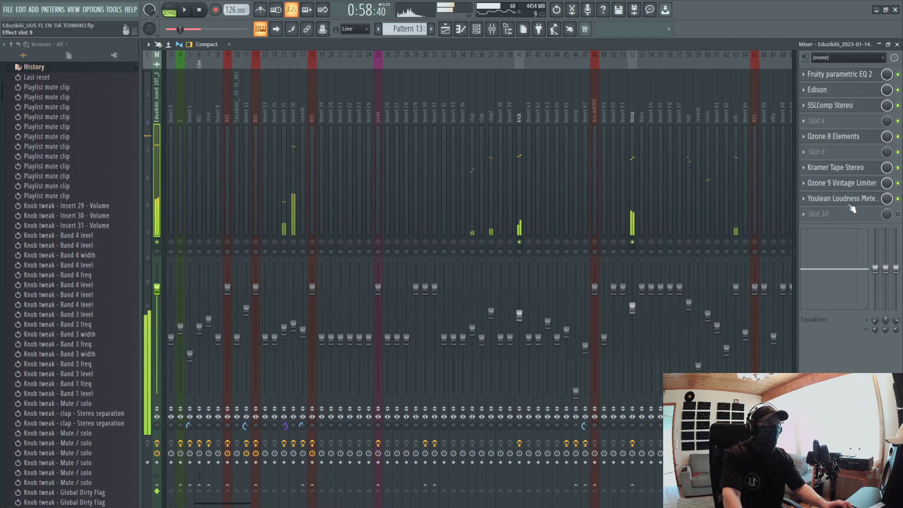
left_click(819, 213)
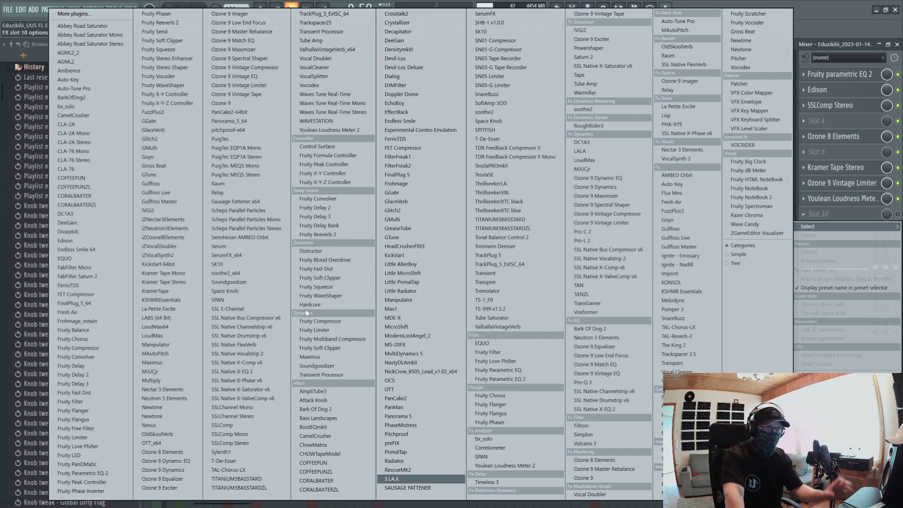
left_click(507, 457)
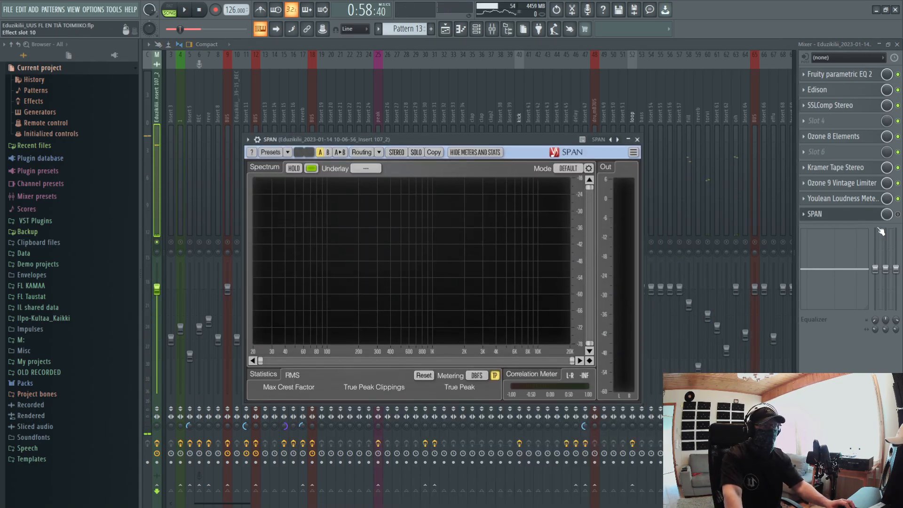
left_click(898, 214)
left_click(842, 215)
Play the section, examine the master's frequency spectrum in SPAN, and close the analyzer
key("space")
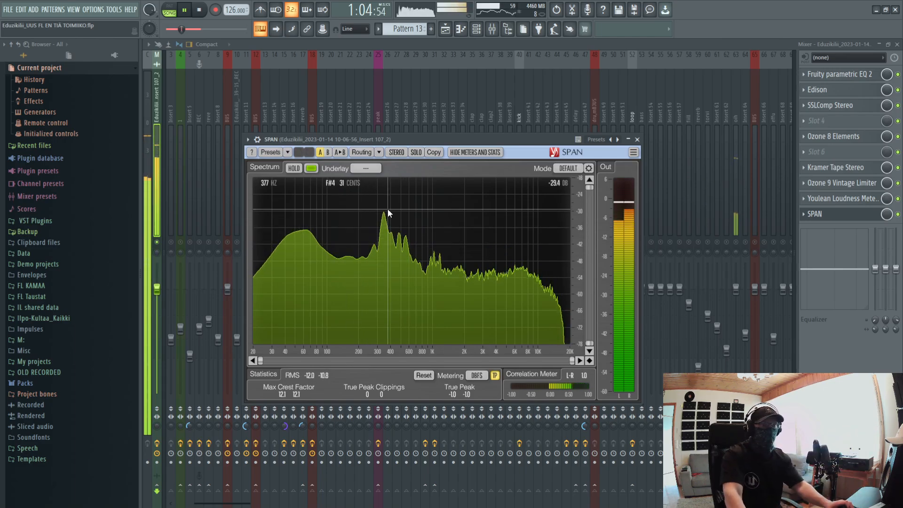
key("space")
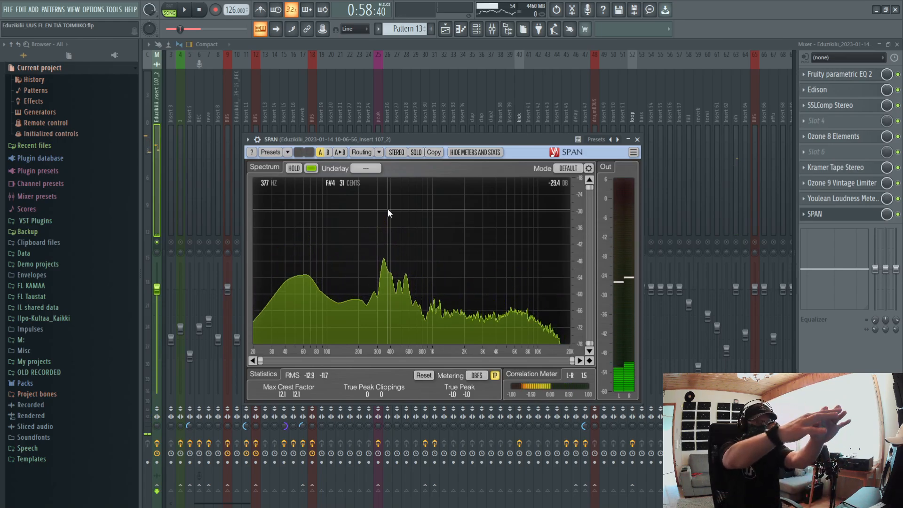
left_click(637, 140)
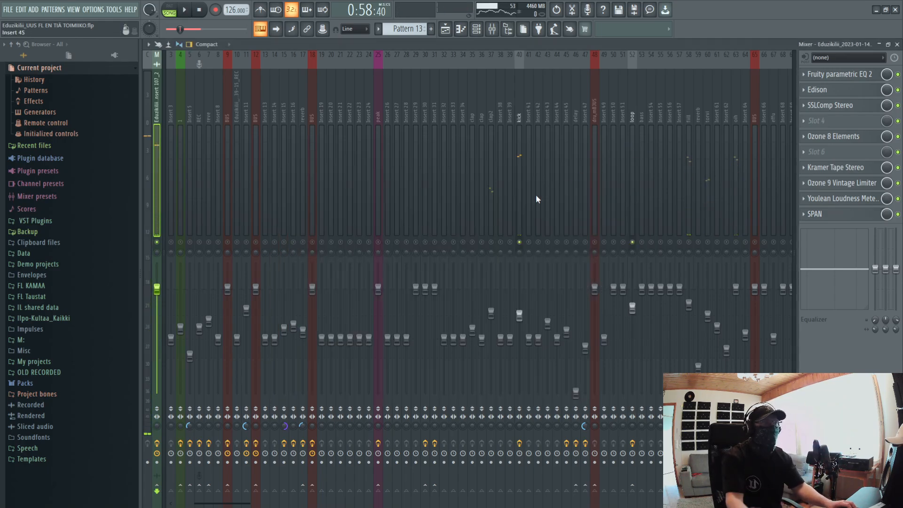
Unsolo the mixer tracks and listen to the full mix while checking the fill and loop track levels
left_click(689, 185)
key("space")
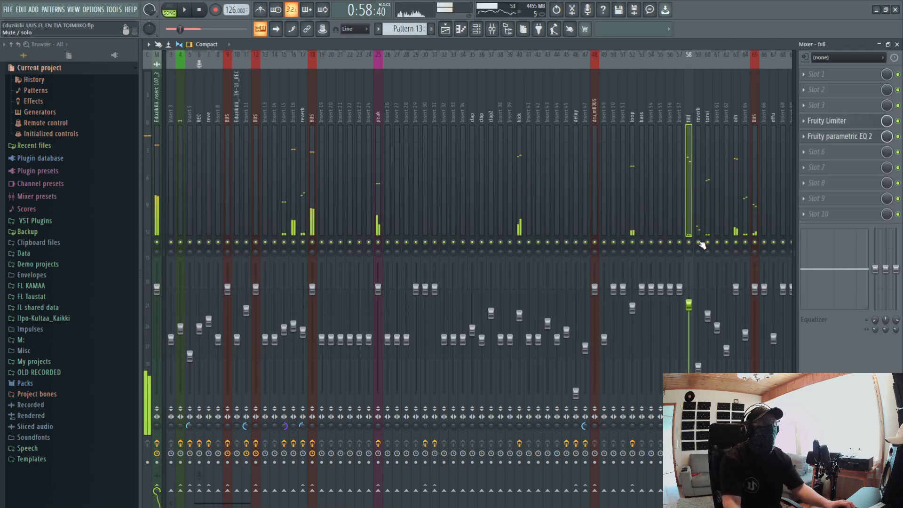
left_click(630, 160)
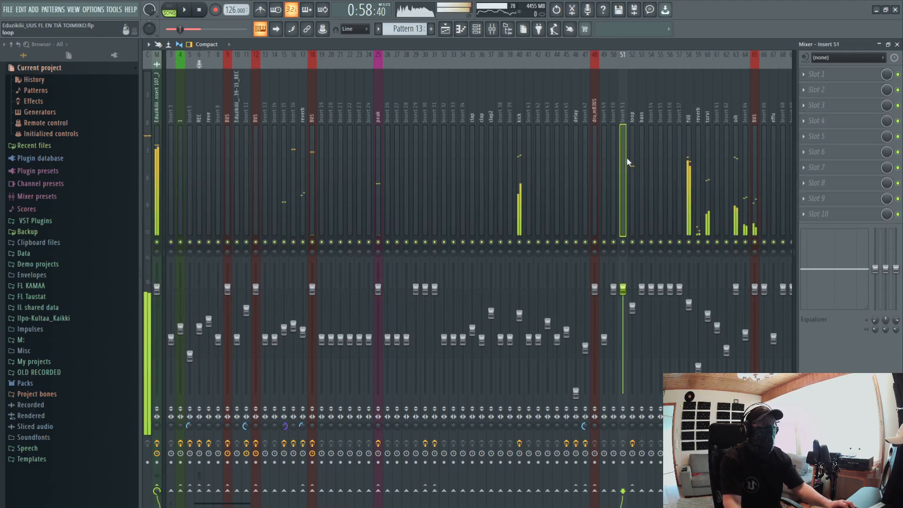
key("space")
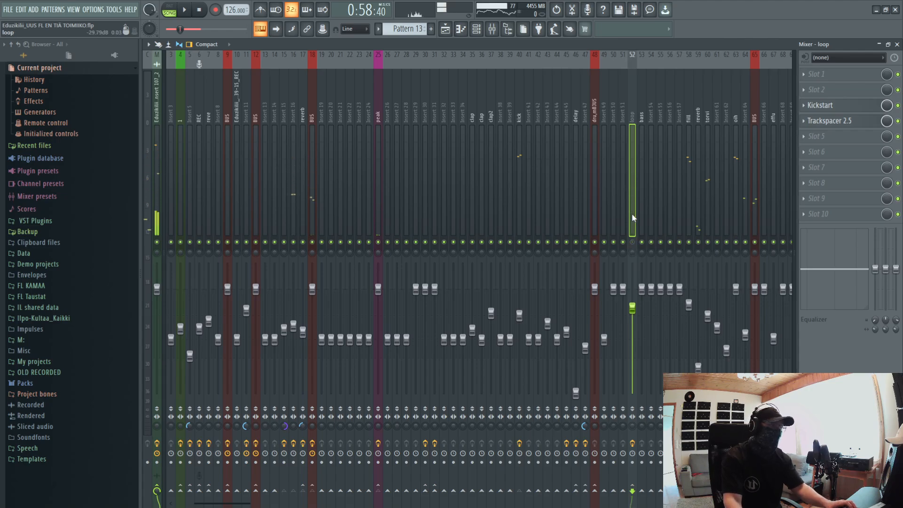
key("space")
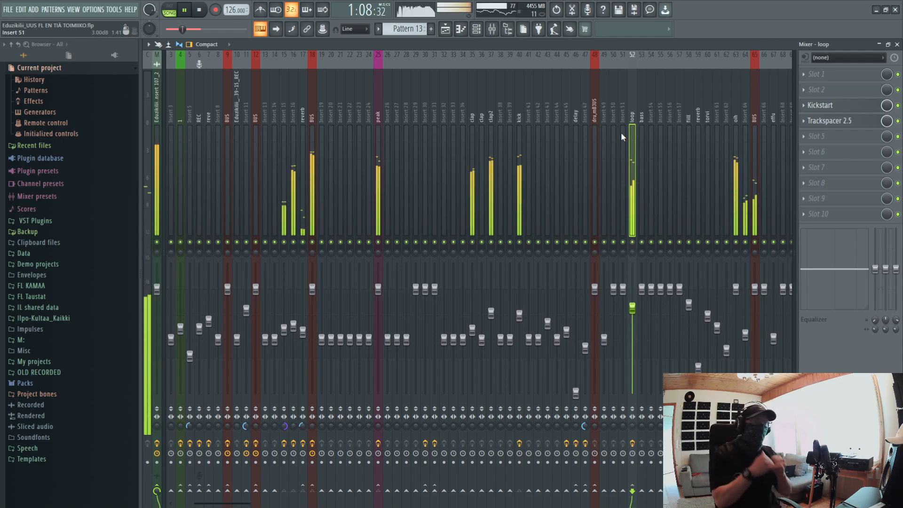
key("space")
Select the master track and view its Kramer Tape Stereo and Ozone 9 Vintage Limiter settings
left_click(152, 162)
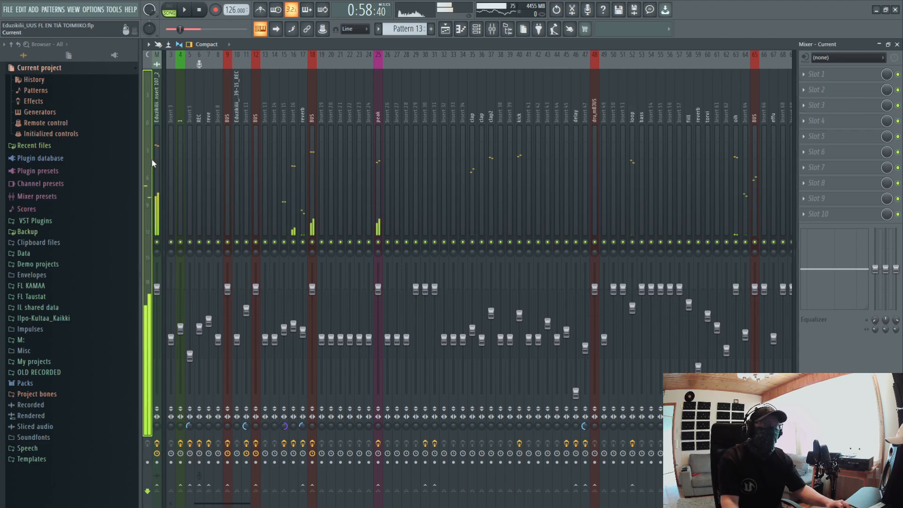
left_click(154, 160)
left_click(828, 170)
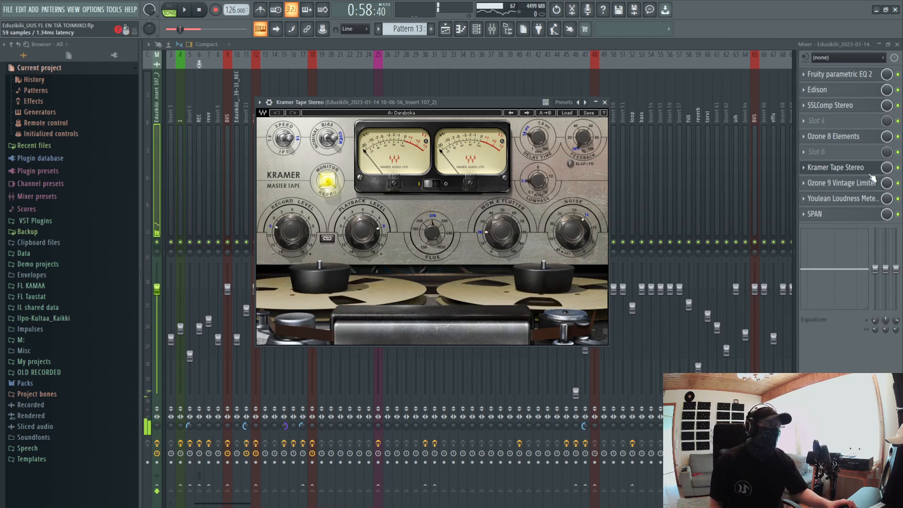
left_click(845, 185)
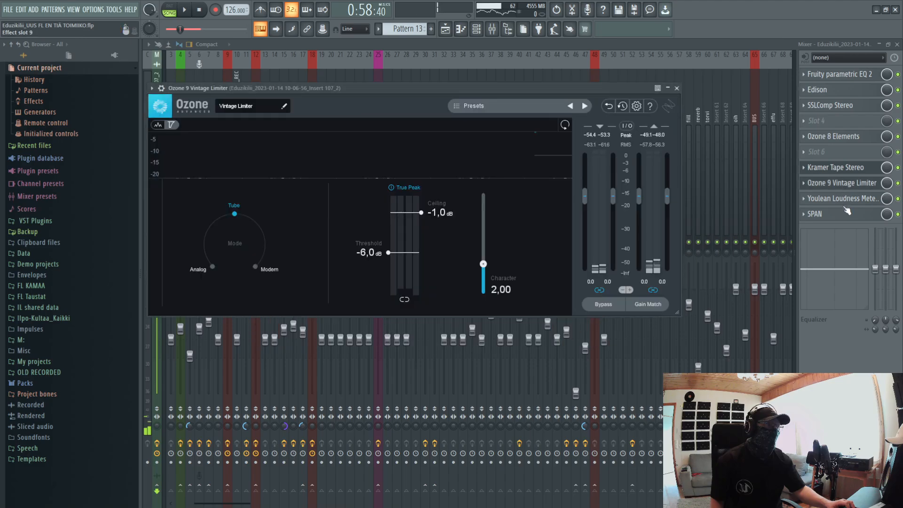
Open Youlean Loudness Meter 2 and play the section from 0:58 to measure the master's loudness
left_click(843, 199)
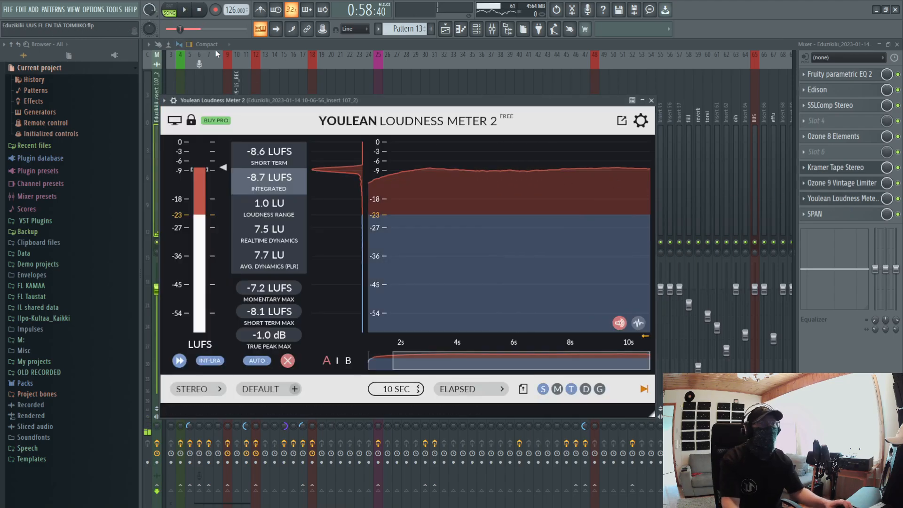
key("space")
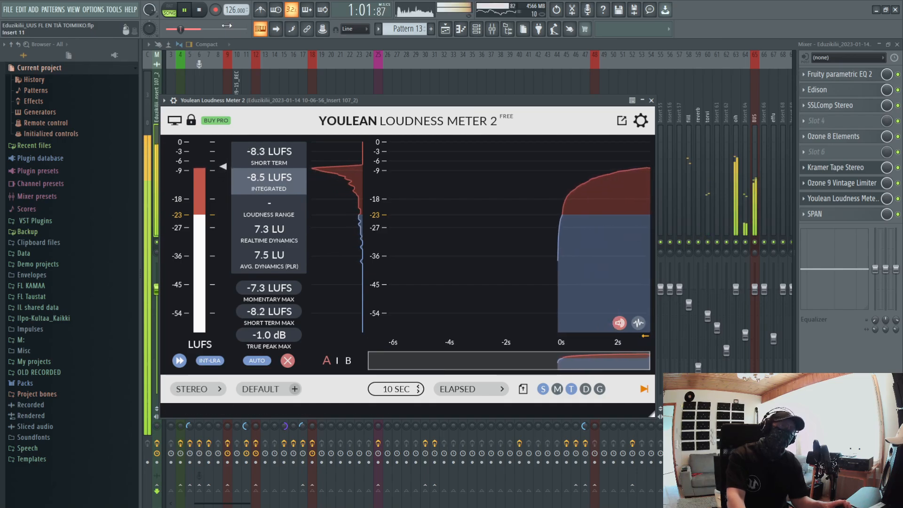
left_click(199, 12)
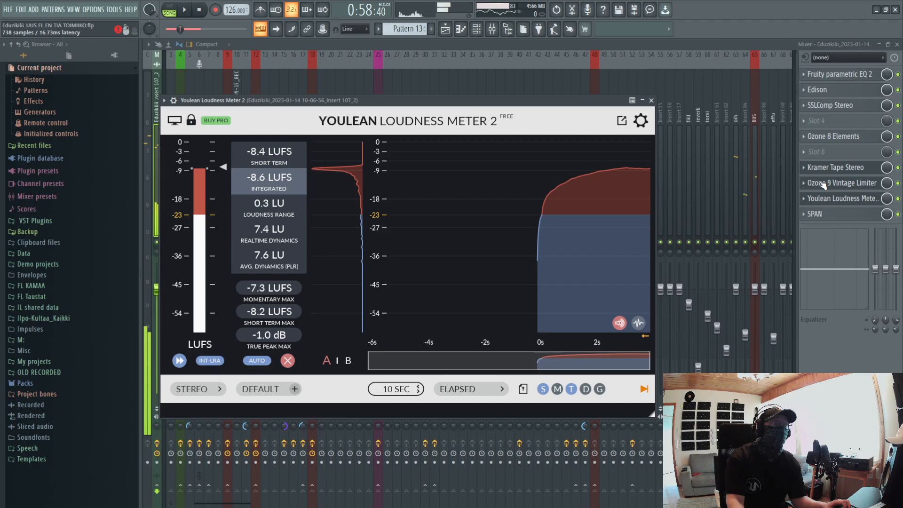
Play the section while watching the VU meters of the master's Kramer Tape Stereo, and close the plugin
left_click(852, 168)
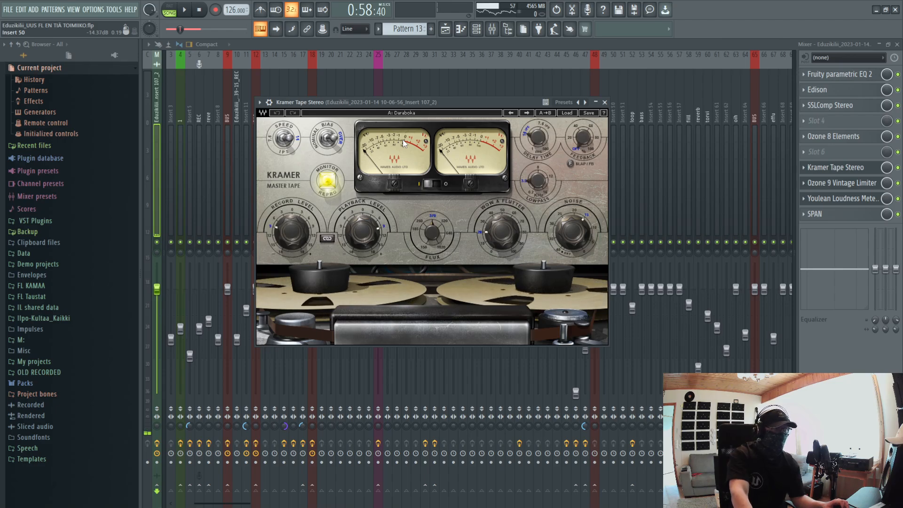
key("space")
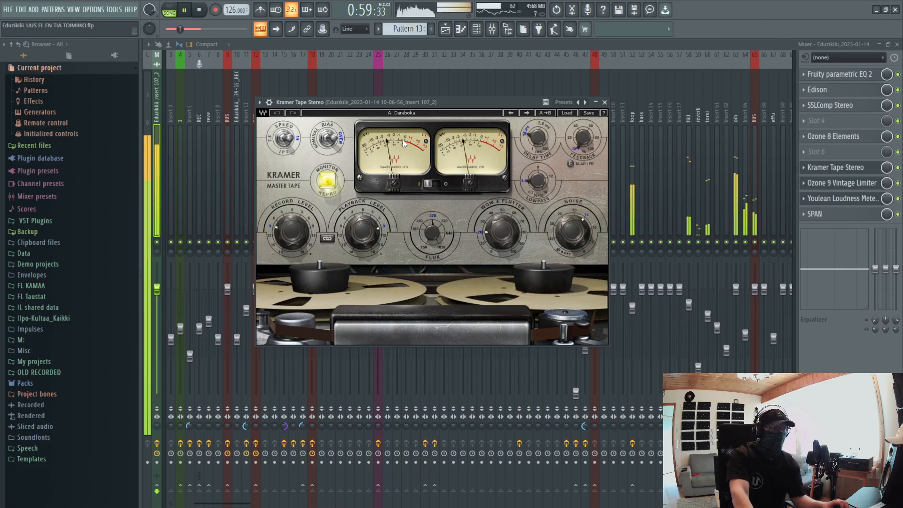
key("space")
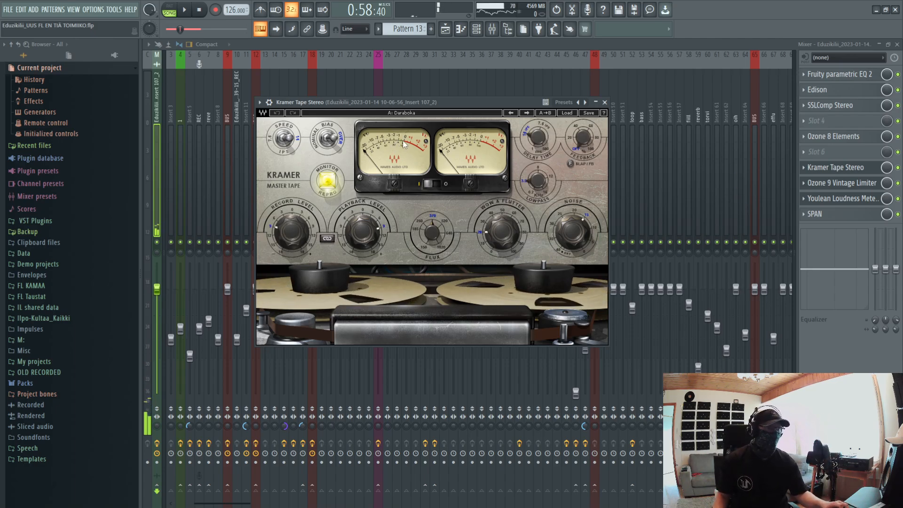
left_click(605, 102)
Check the effect chains on the reve and BUS tracks and start playing the section to watch the track levels
left_click(312, 146)
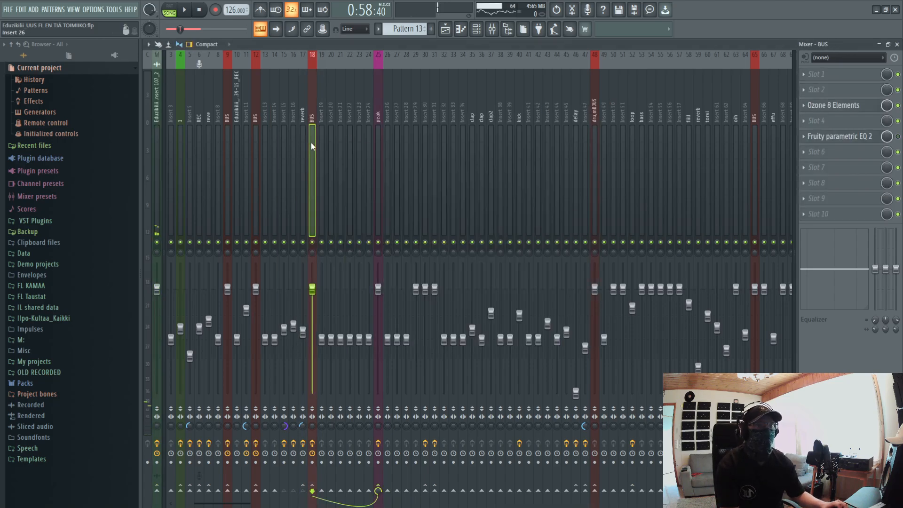
left_click(208, 137)
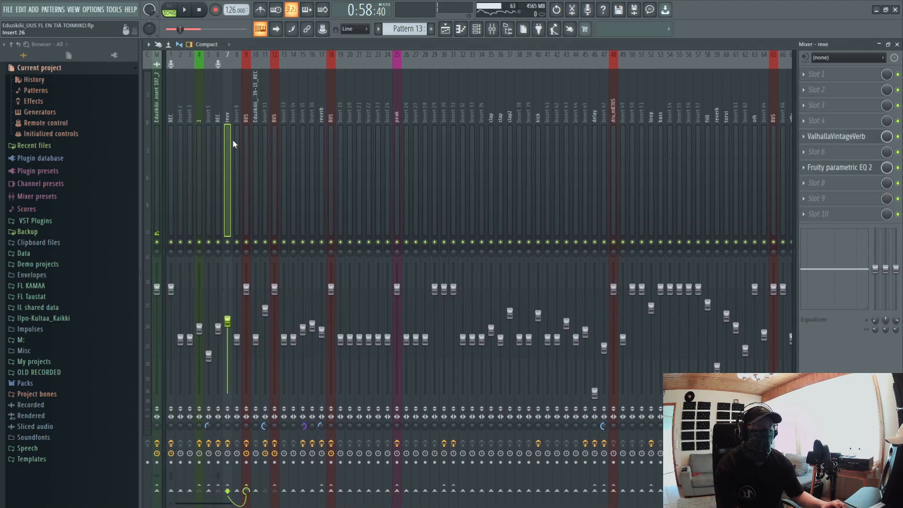
left_click(242, 137)
key("space")
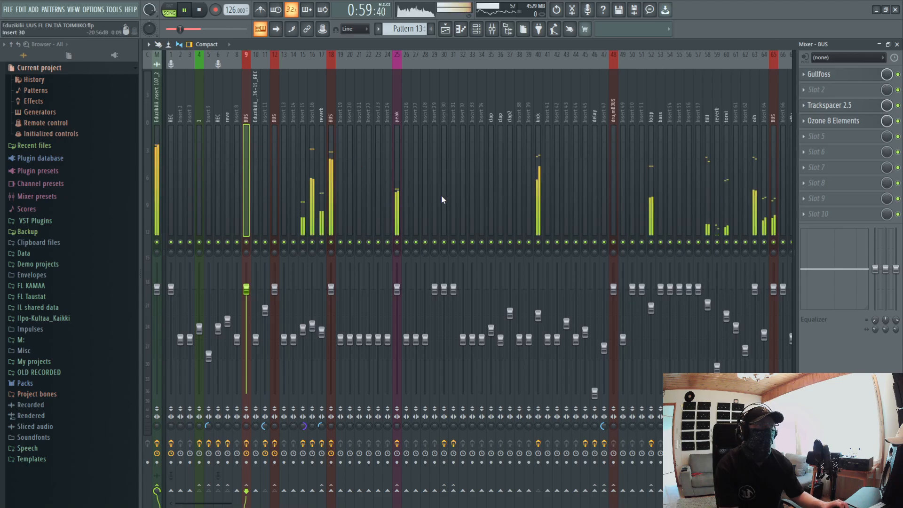
Stop playback, view the Ozone 8 Elements Maximizer settings on BUS track 18, and return from the full-size mixer to the playlist
left_click(333, 212)
key("space")
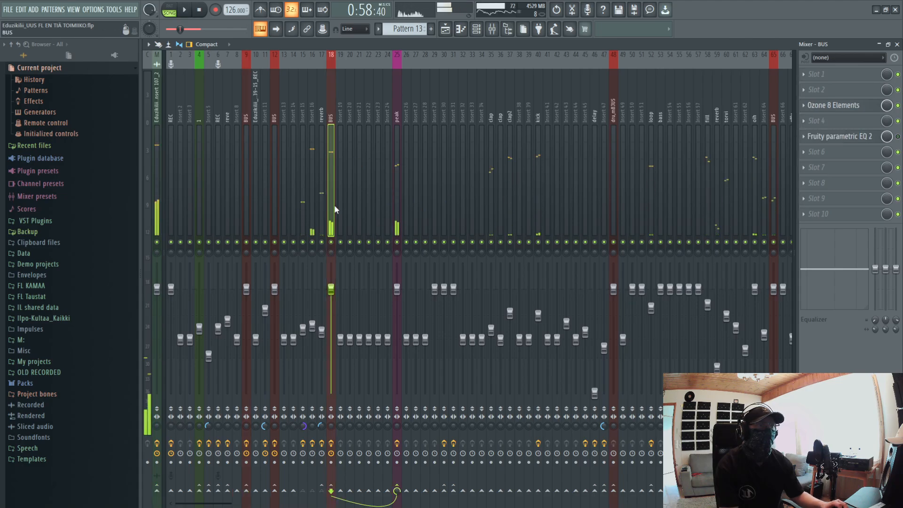
left_click(842, 108)
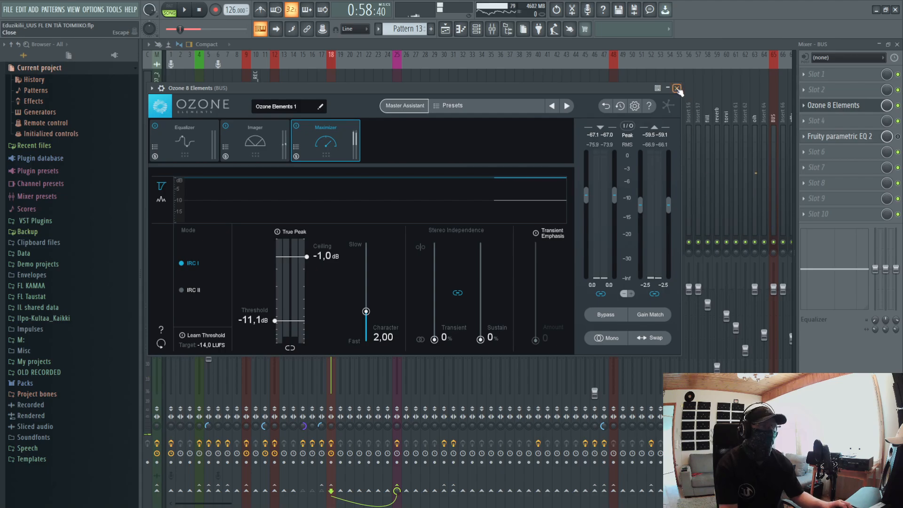
left_click(676, 86)
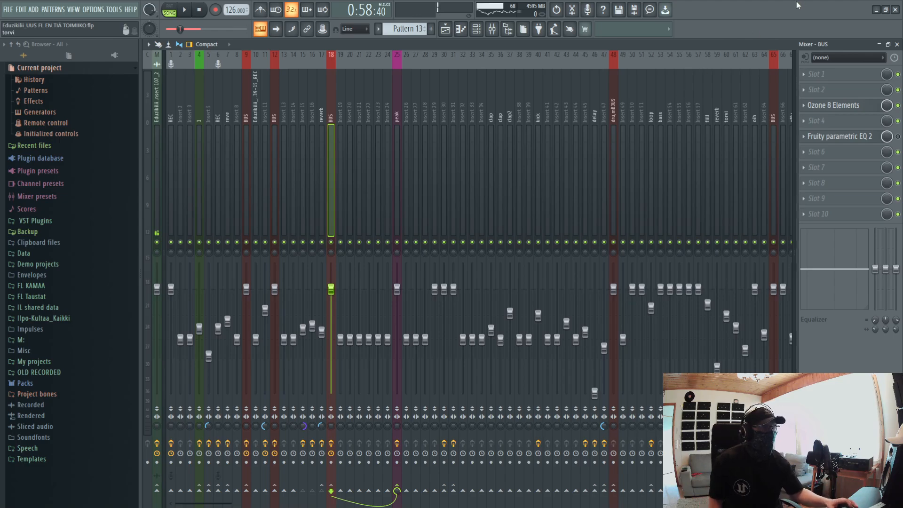
left_click(878, 46)
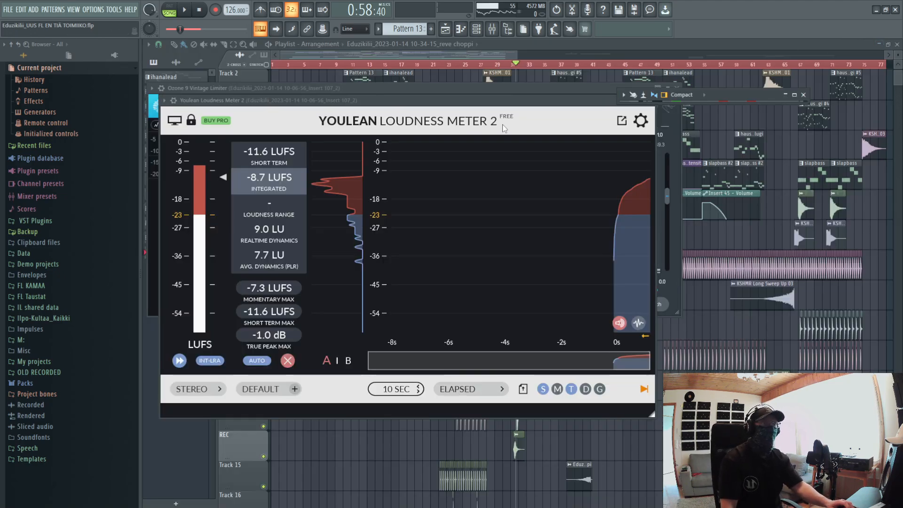
left_click(8, 9)
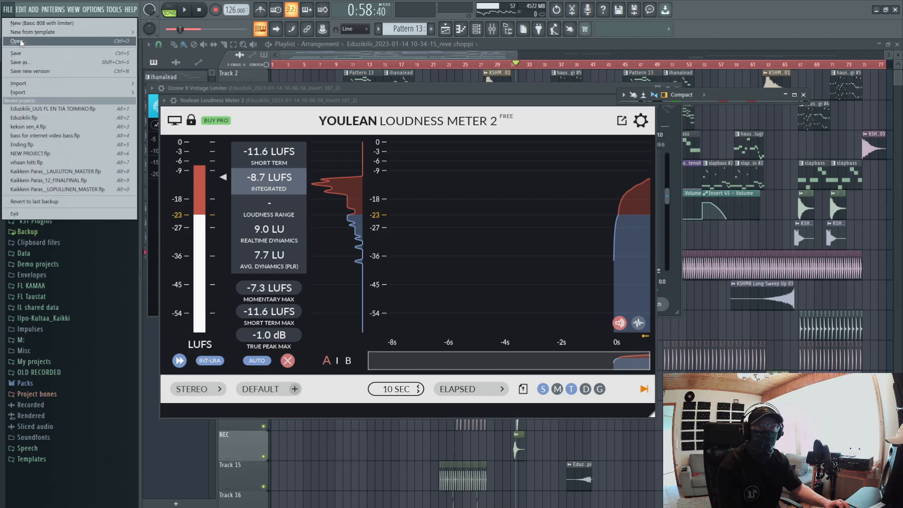
left_click(19, 42)
left_click(500, 281)
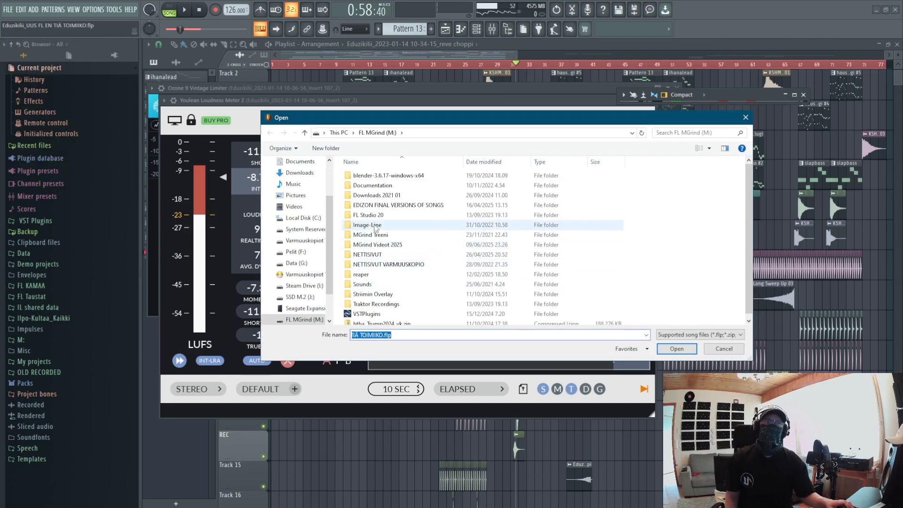
scroll(311, 273, "down", 2)
left_click(314, 275)
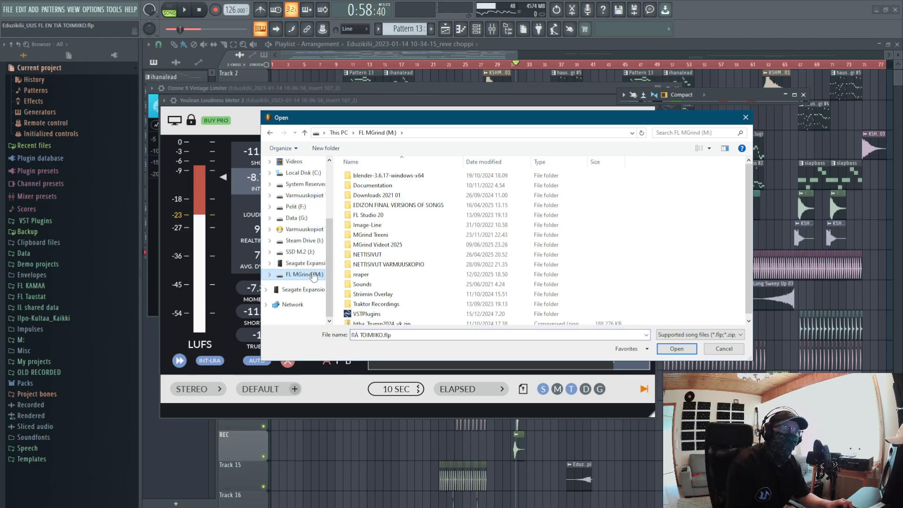
left_click(290, 254)
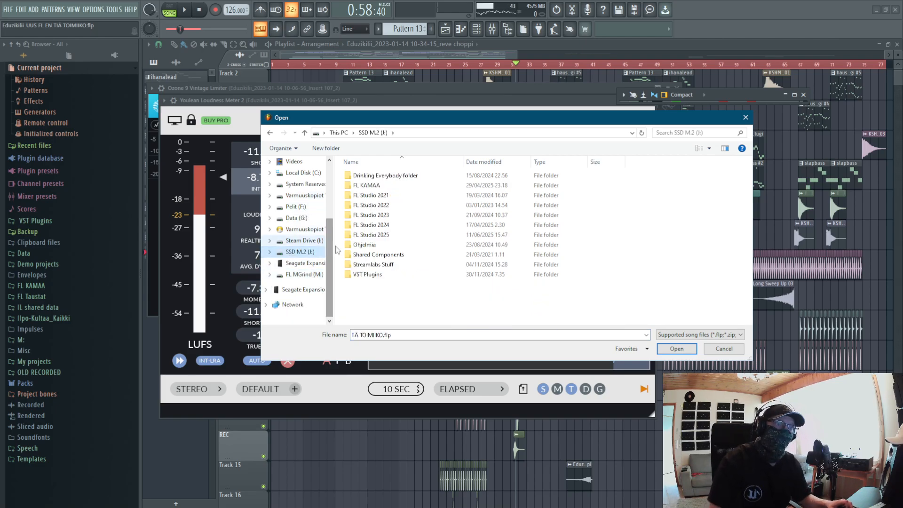
double_click(381, 216)
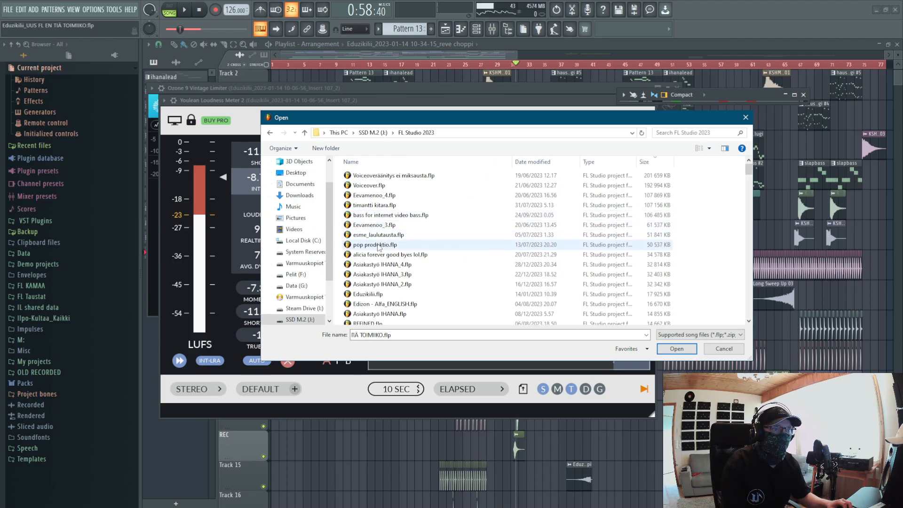
left_click(370, 205)
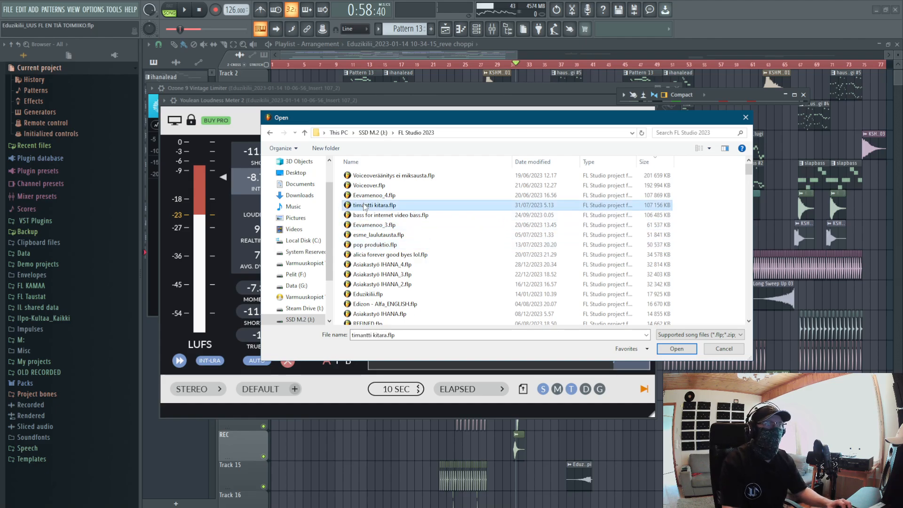
scroll(387, 273, "down", 3)
scroll(387, 273, "down", 2)
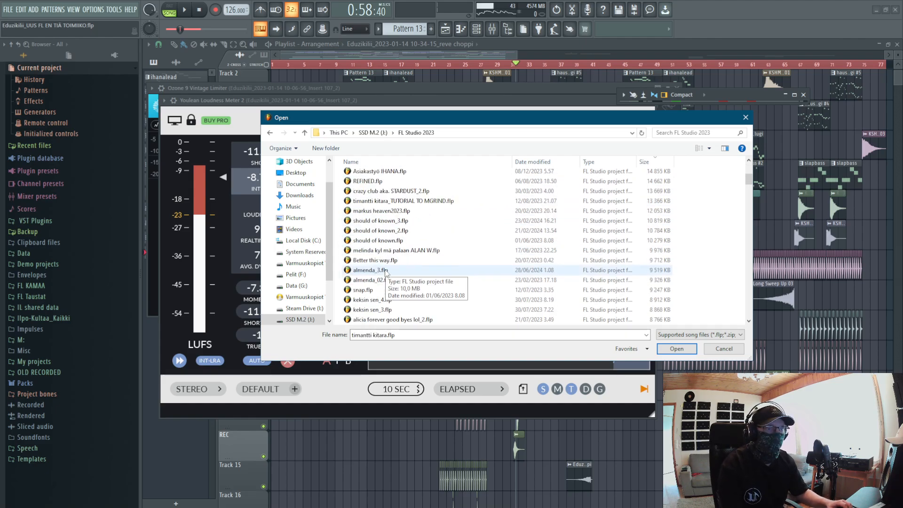
left_click(724, 349)
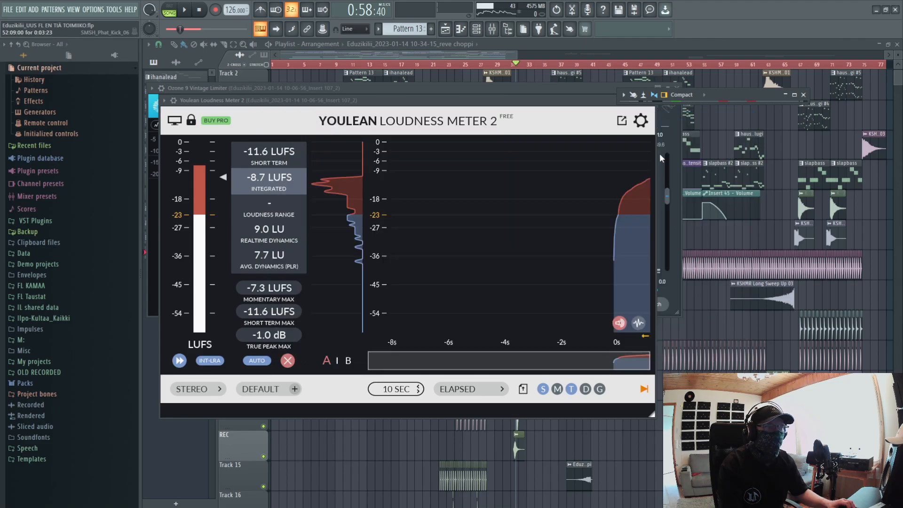
Open the recent project keksin sen_4.flp
left_click(8, 9)
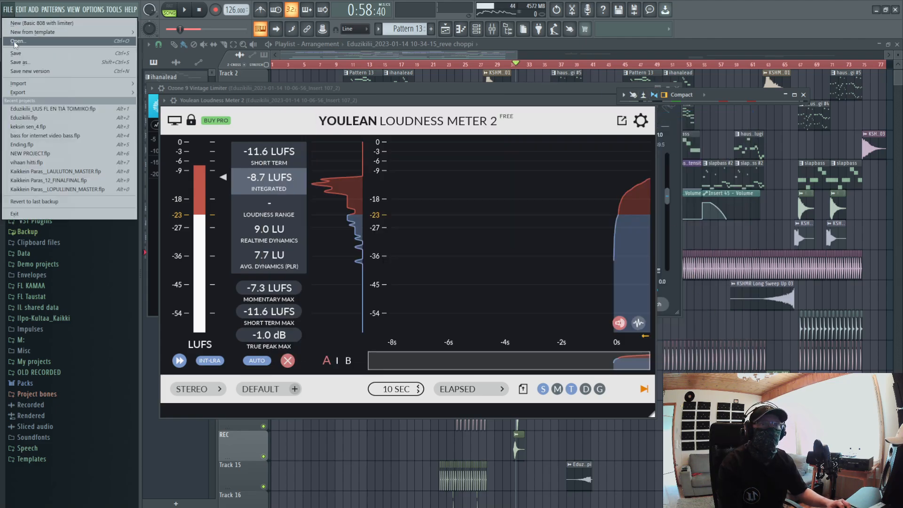
mouse_move(16, 35)
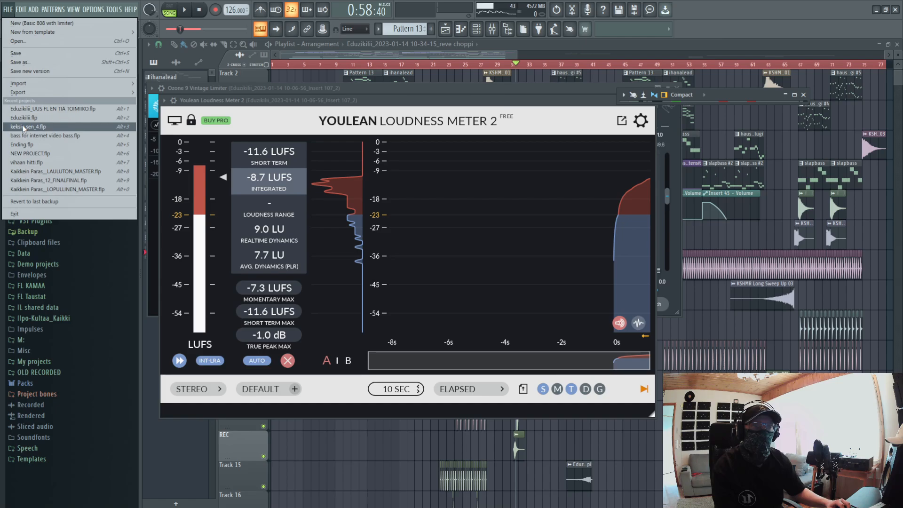
left_click(23, 127)
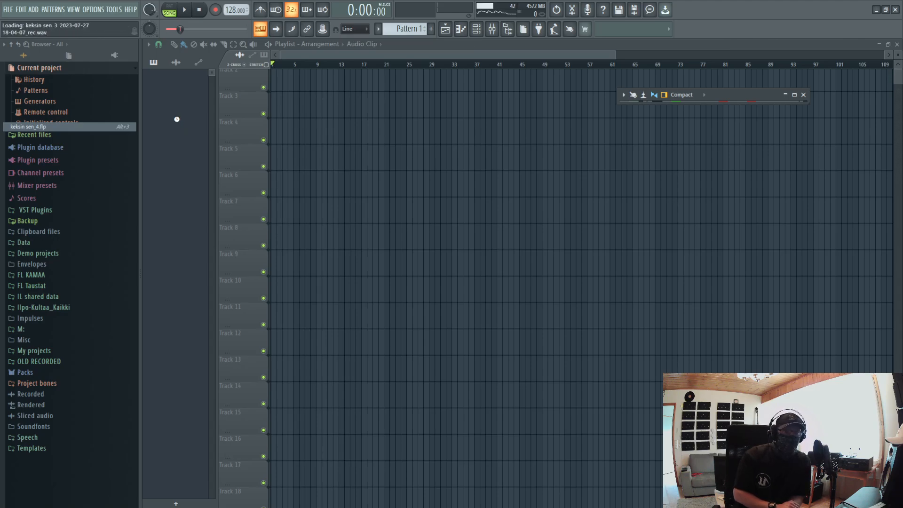
key("alt+Tab")
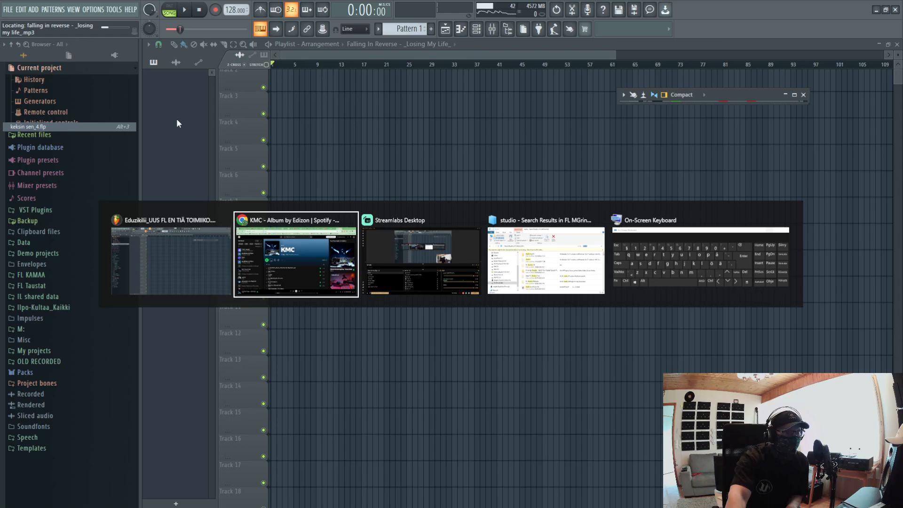
key("alt+Tab")
key("alt+Tab")
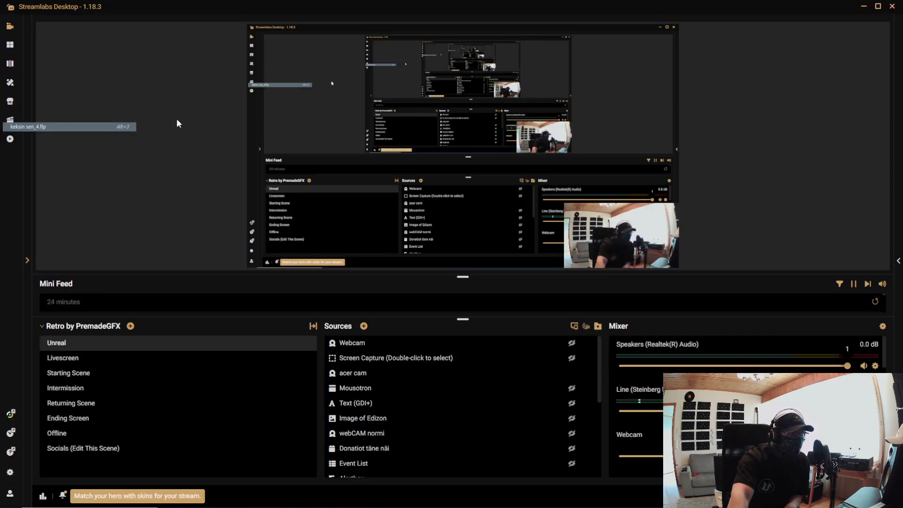
key("alt+Tab")
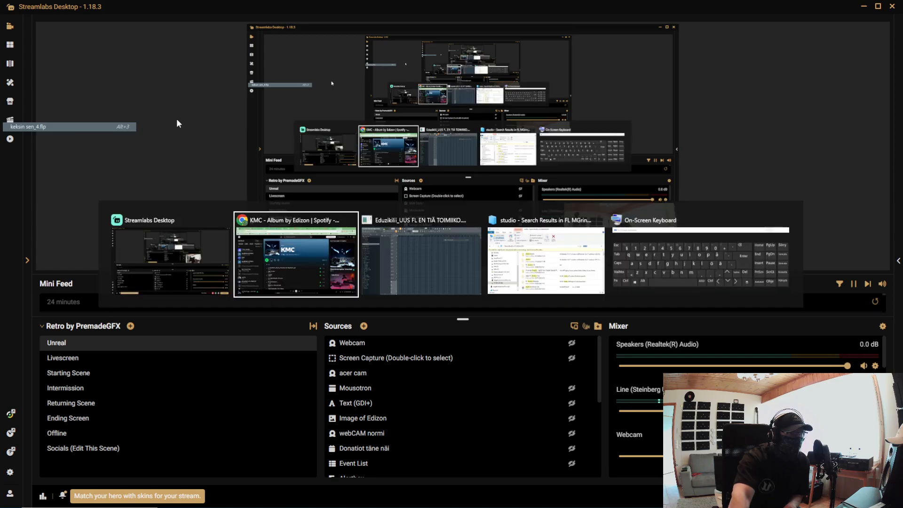
key("alt+Tab")
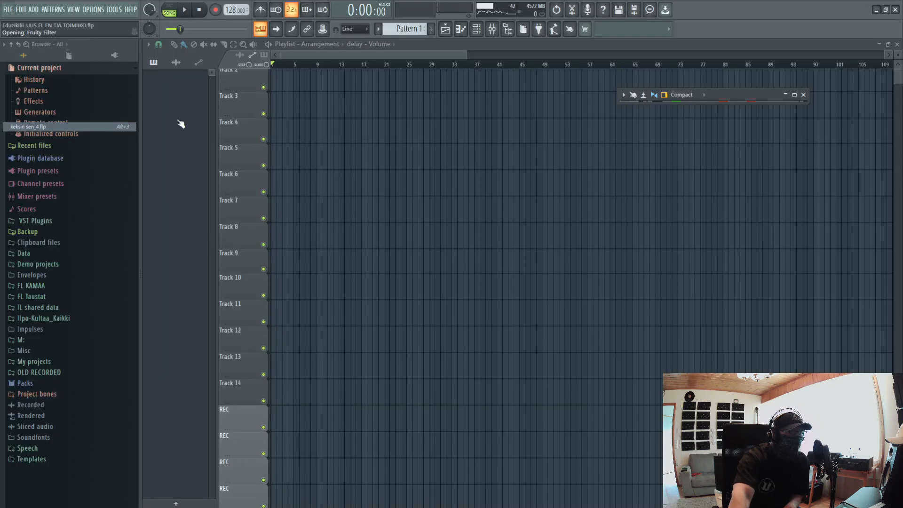
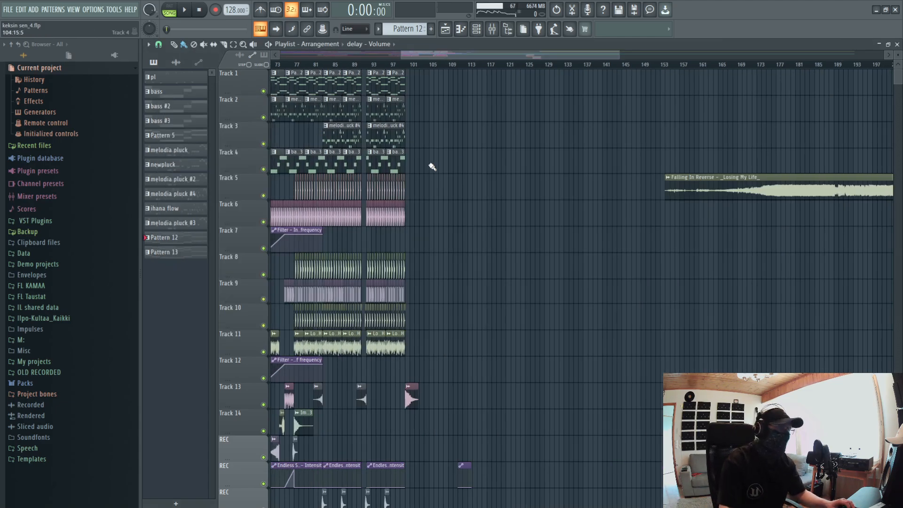
key("alt+Tab")
key("alt+Tab")
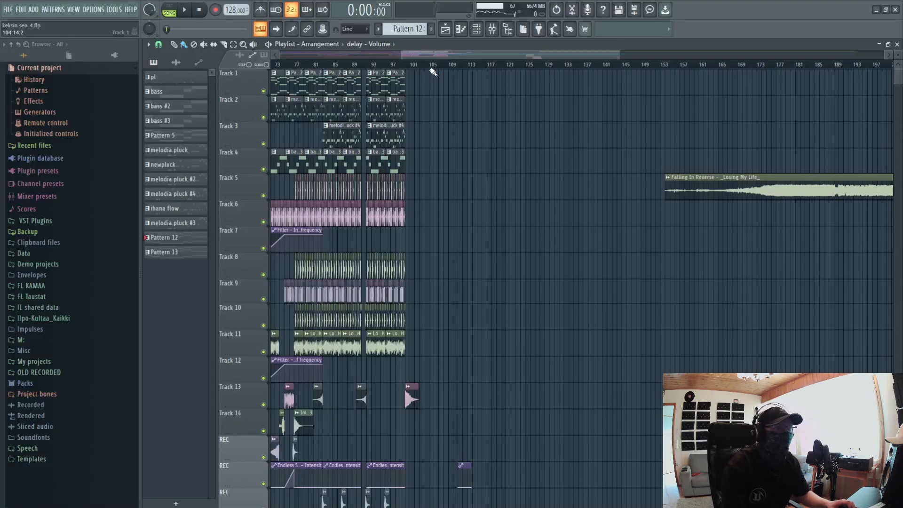
Place the playhead at bar 83 of the arrangement and select the four bars from there as the playback range
left_click_drag(451, 55, 380, 55)
scroll(475, 299, "down", 6)
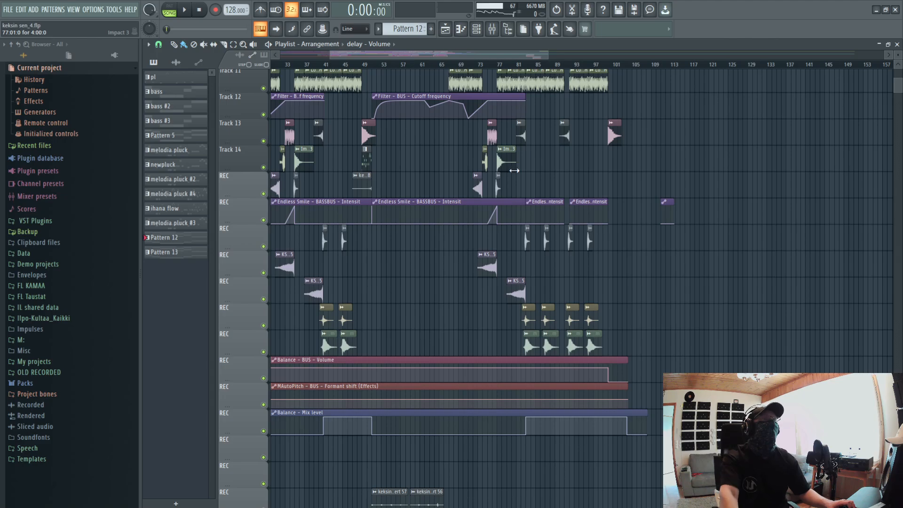
scroll(503, 86, "up", 2)
scroll(503, 86, "up", 5)
scroll(499, 75, "up", 4)
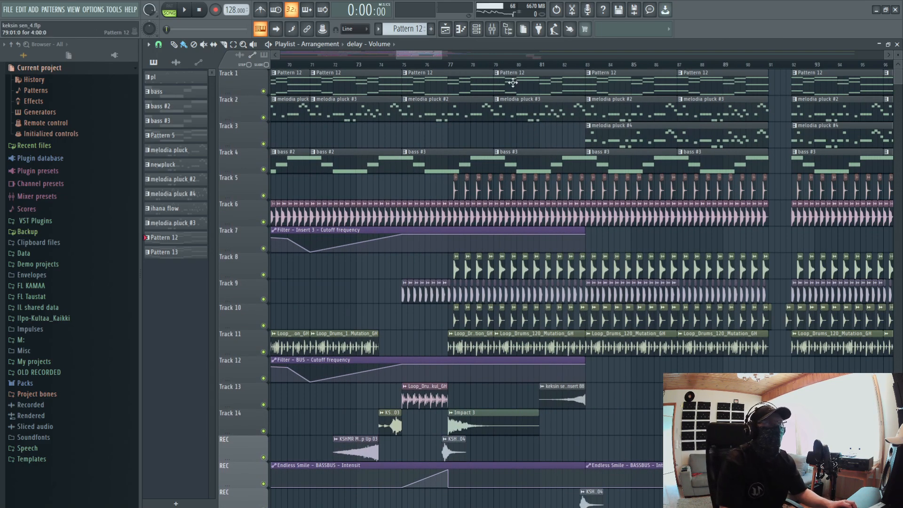
left_click(494, 65)
left_click_drag(419, 55, 437, 55)
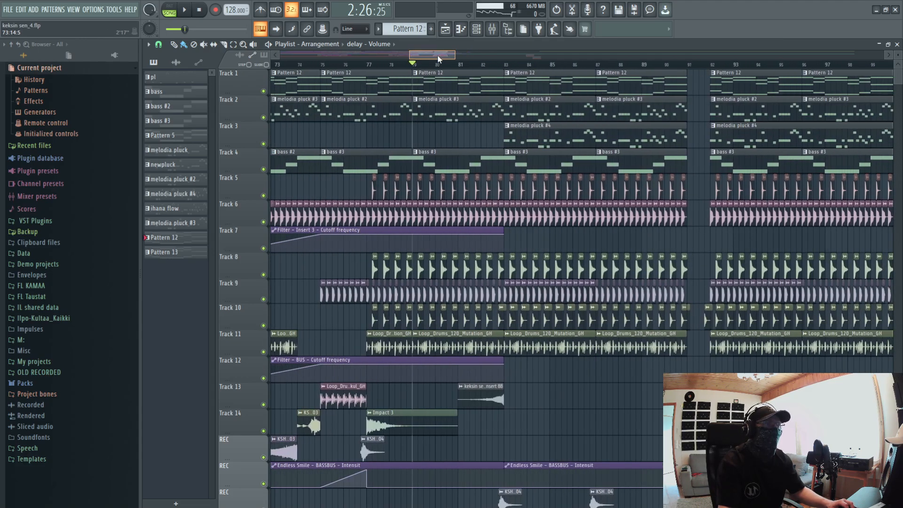
left_click(412, 64)
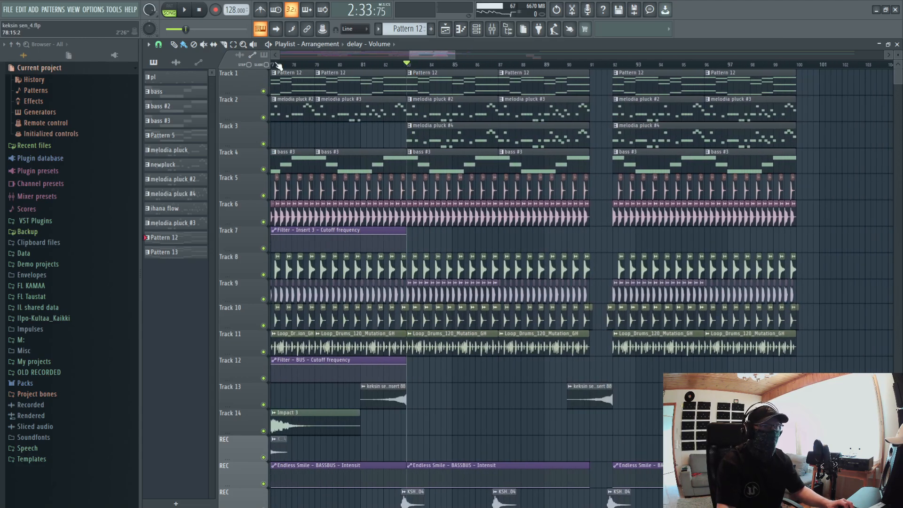
key("e")
left_click_drag(407, 66, 498, 65)
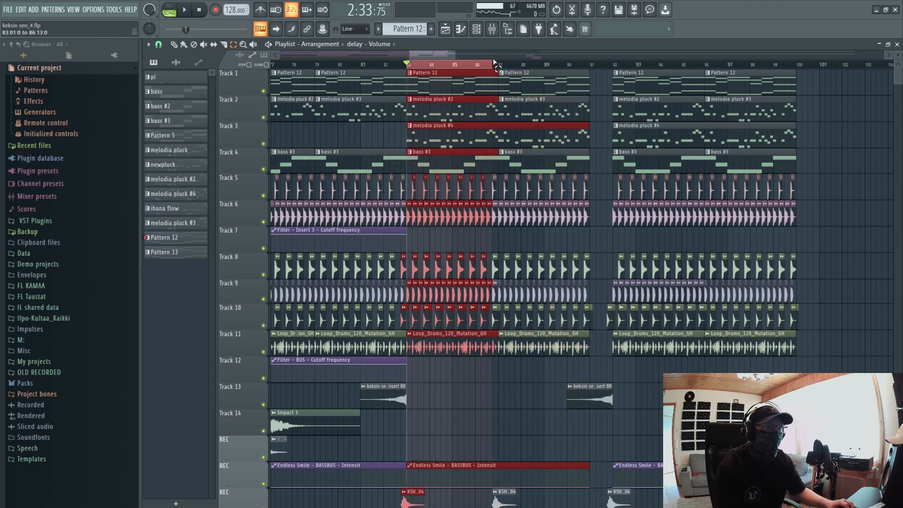
Open the mixer at full size, play the selected range to check the track levels, and select the SUBB track
left_click(492, 29)
double_click(755, 93)
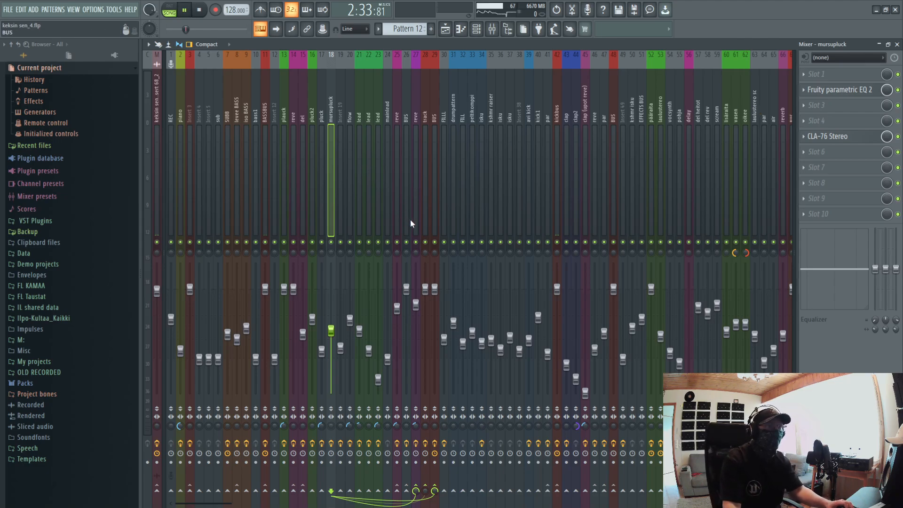
key("space")
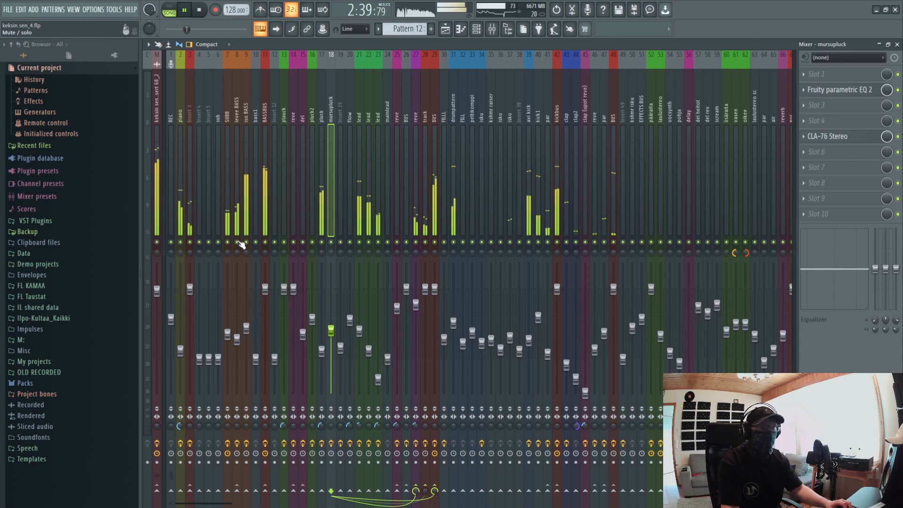
key("space")
left_click(230, 226)
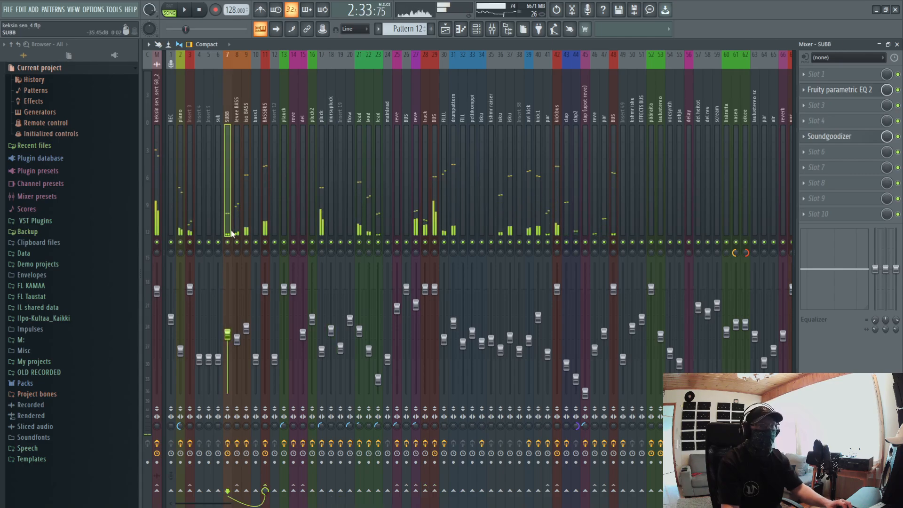
Solo the SUBB track routed through BASSBUS and play the selected range to check the sub bass level
key("space")
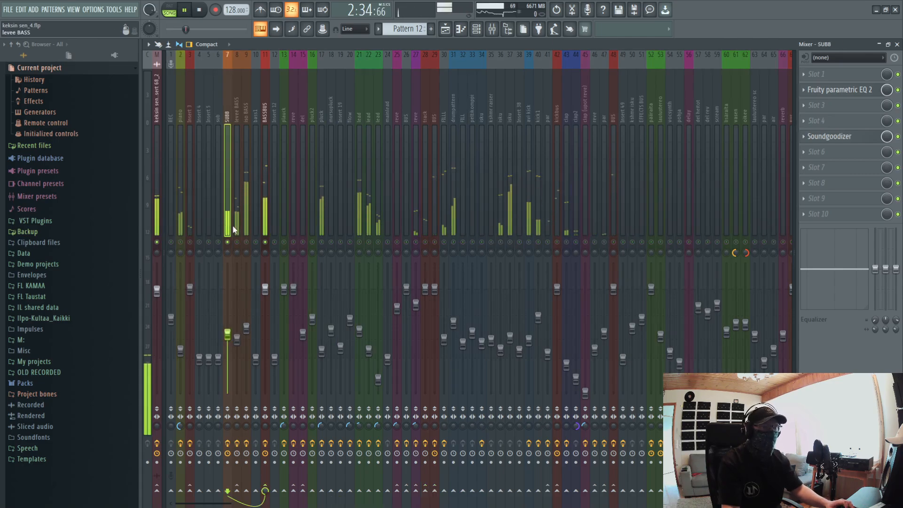
left_click(266, 203)
left_click(228, 212)
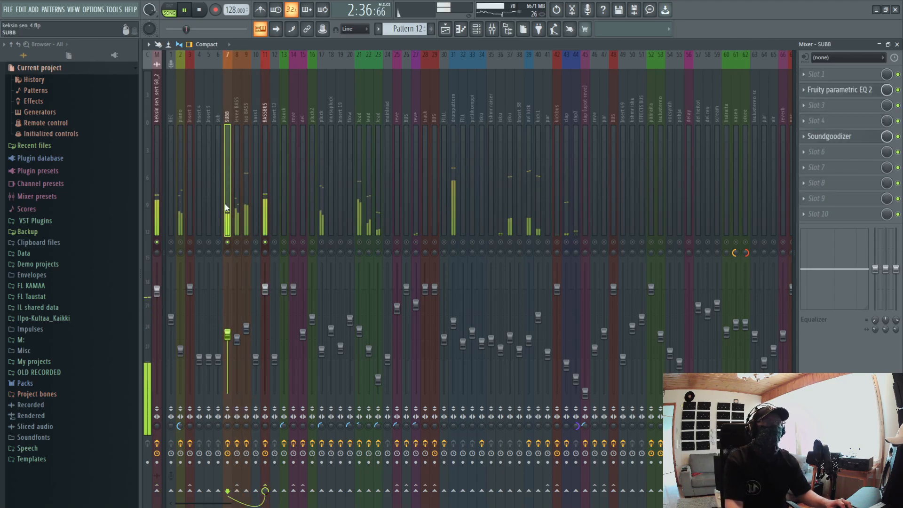
key("space")
View the Soundgoodizer settings on the SUBB track, close the plugin, and play the soloed sub bass to check its level
left_click(829, 137)
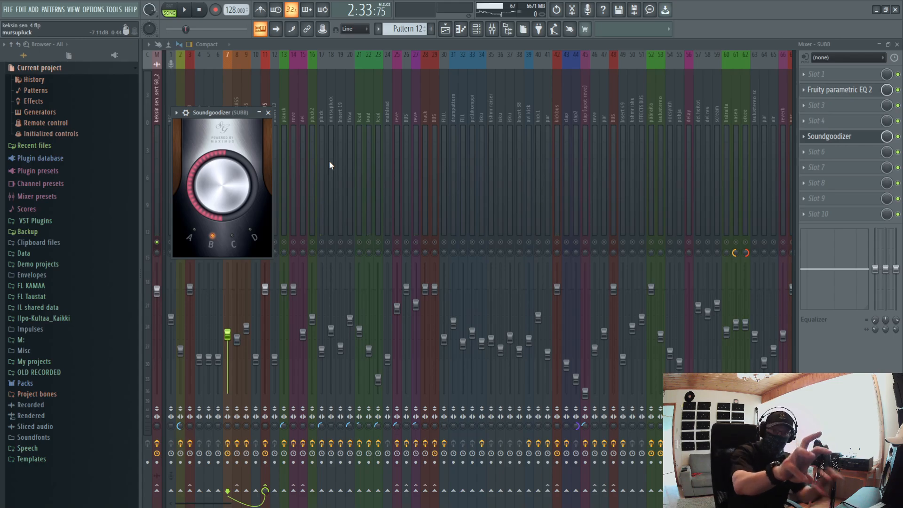
key("space")
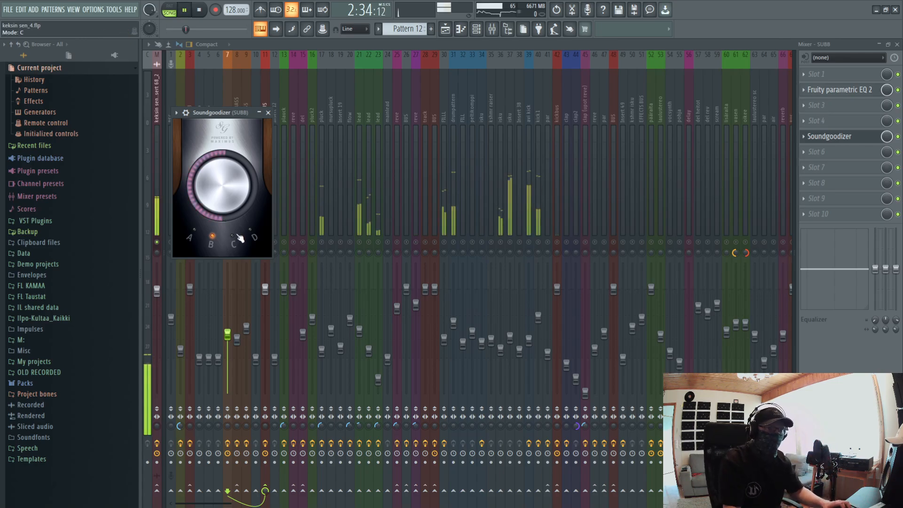
key("space")
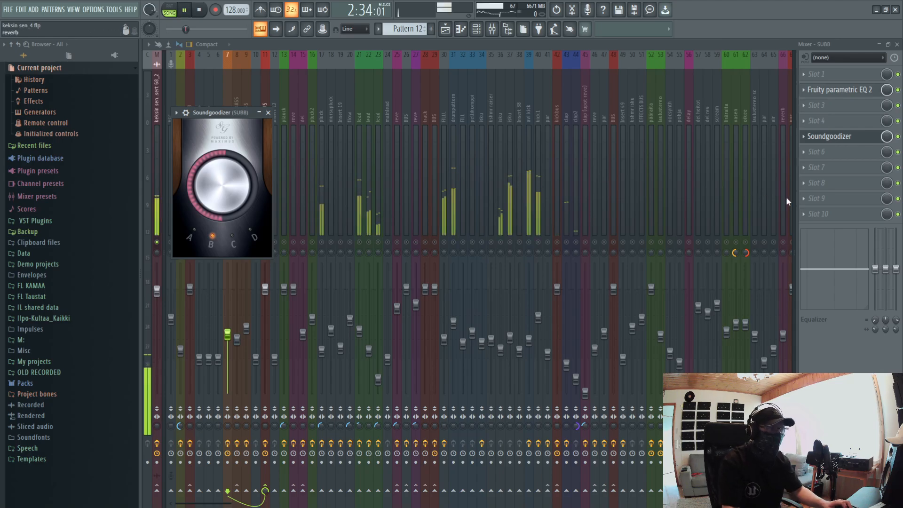
left_click(238, 168)
left_click(229, 179)
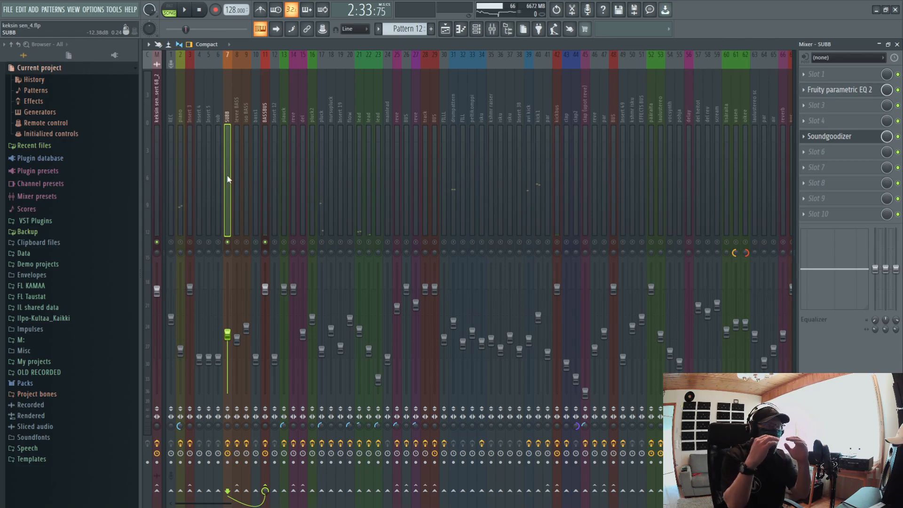
key("space")
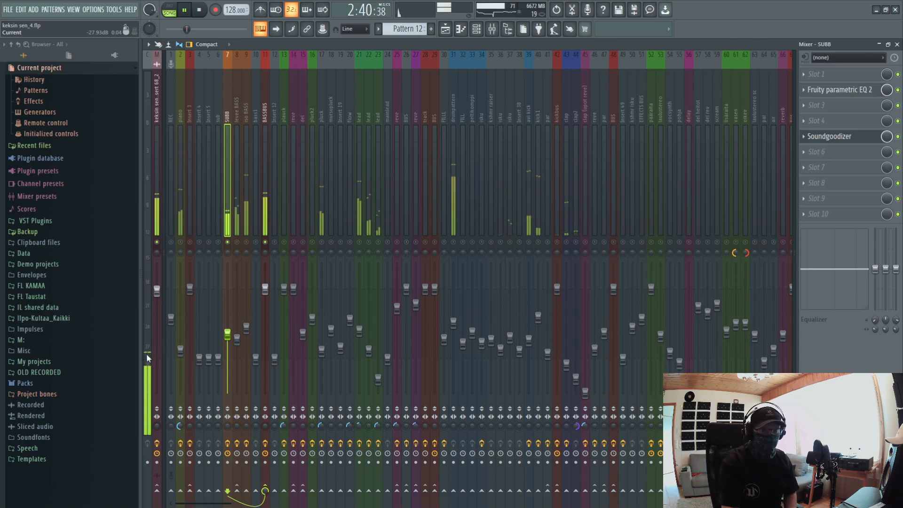
key("space")
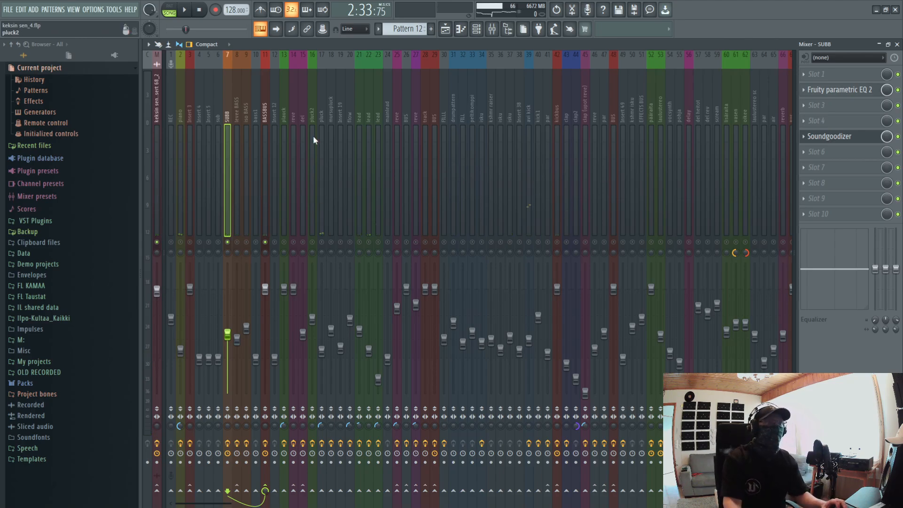
Select the BASSBUS track and view its effect chain, including the Maximizer settings in Ozone 8 Elements
left_click(262, 115)
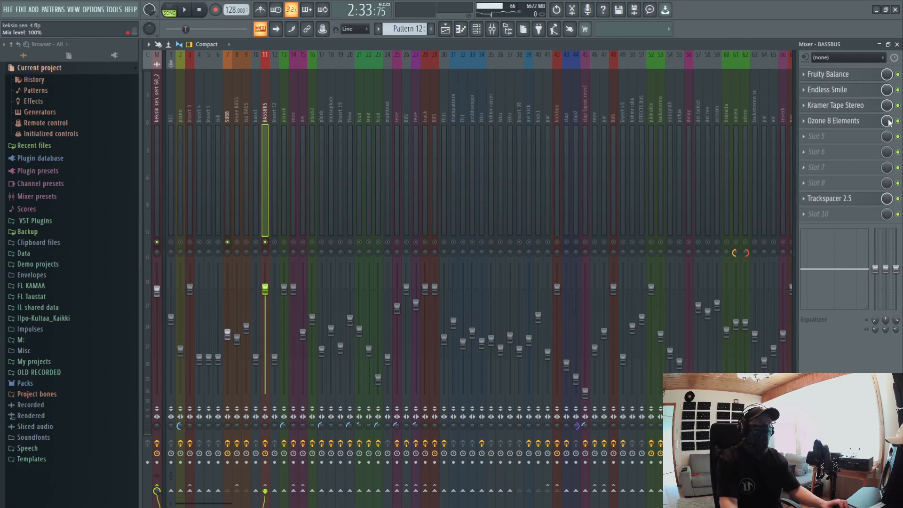
left_click(847, 106)
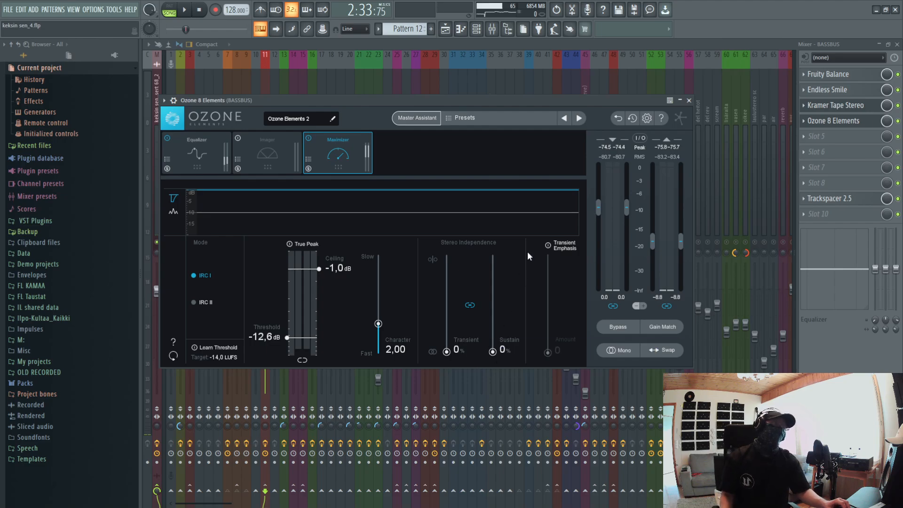
left_click(689, 101)
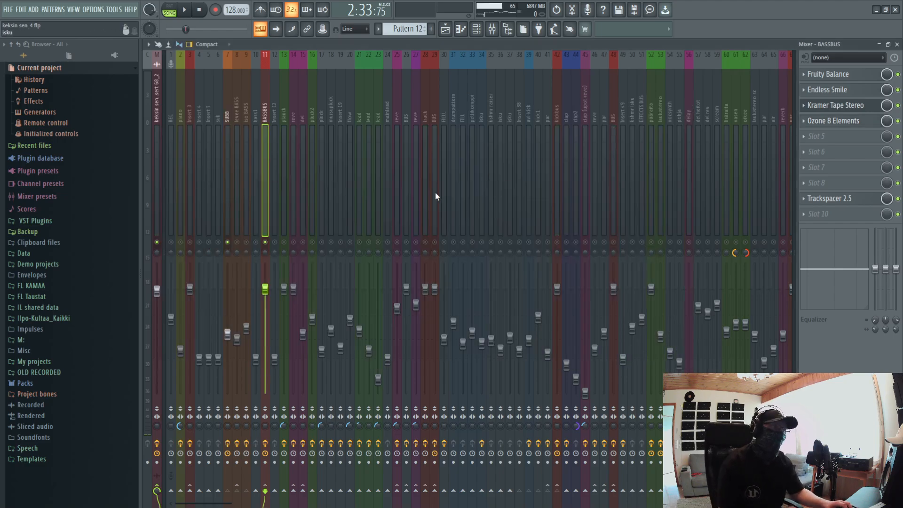
left_click(270, 158)
left_click(266, 163)
Solo the levee BASS track and play the range while viewing the gain reduction in its CLA-76 Stereo compressor
left_click(236, 160)
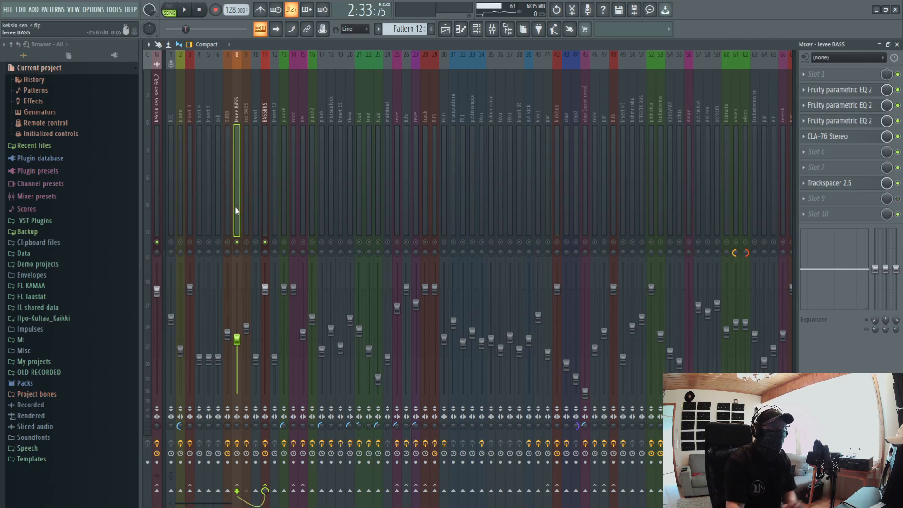
key("space")
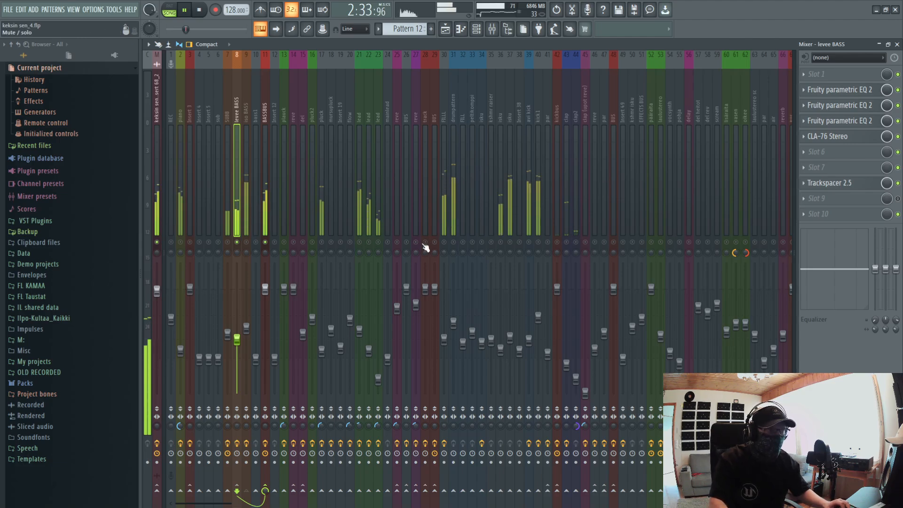
left_click(828, 136)
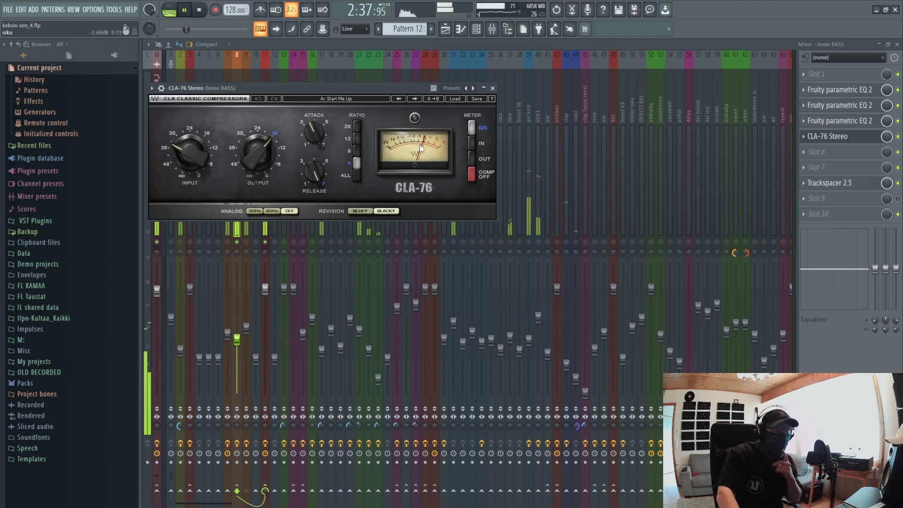
key("space")
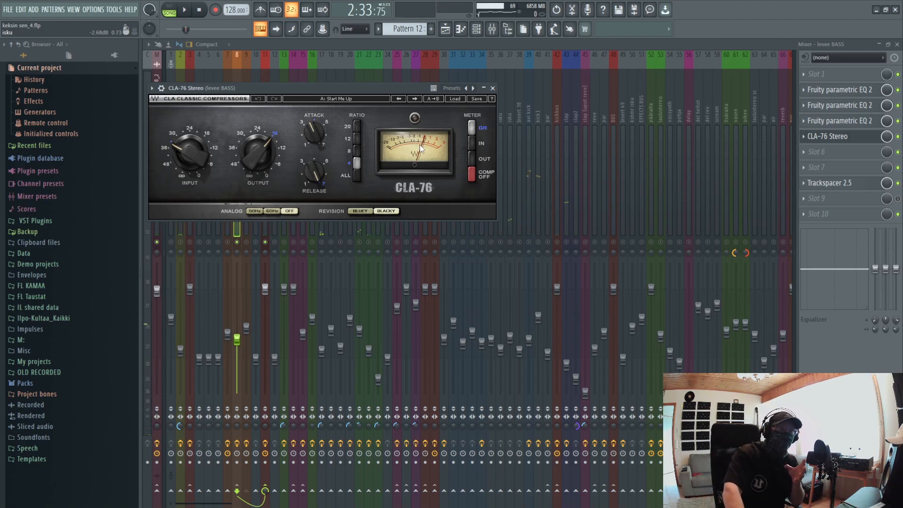
Play the soloed levee BASS while bypassing and re-enabling its CLA-76 Stereo compressor to compare the sound
key("space")
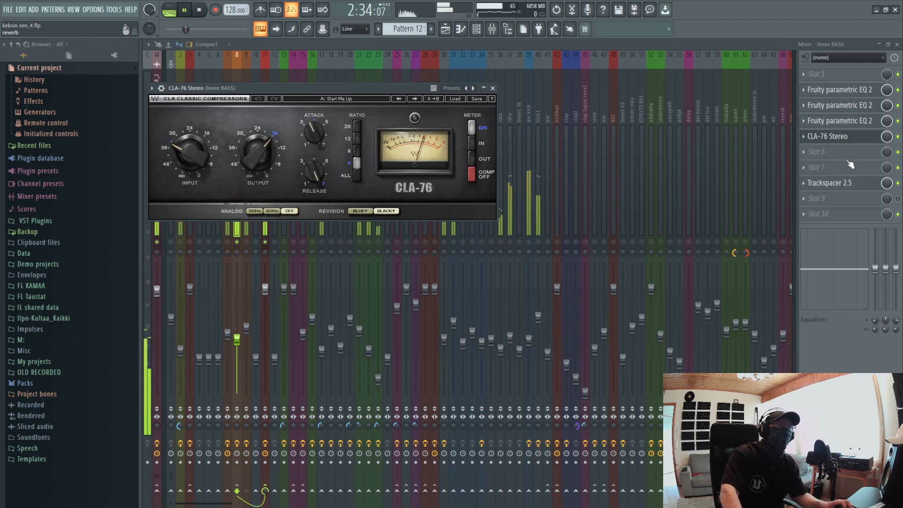
left_click(898, 136)
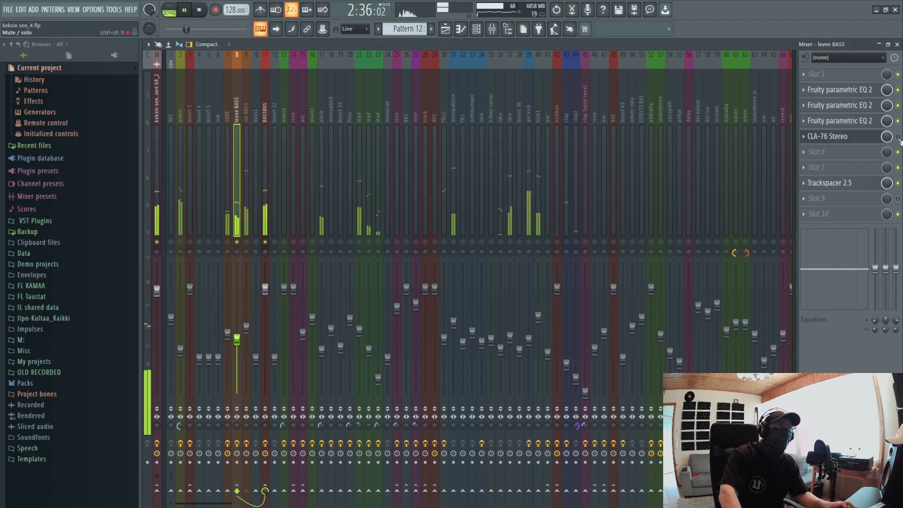
left_click(898, 137)
key("space")
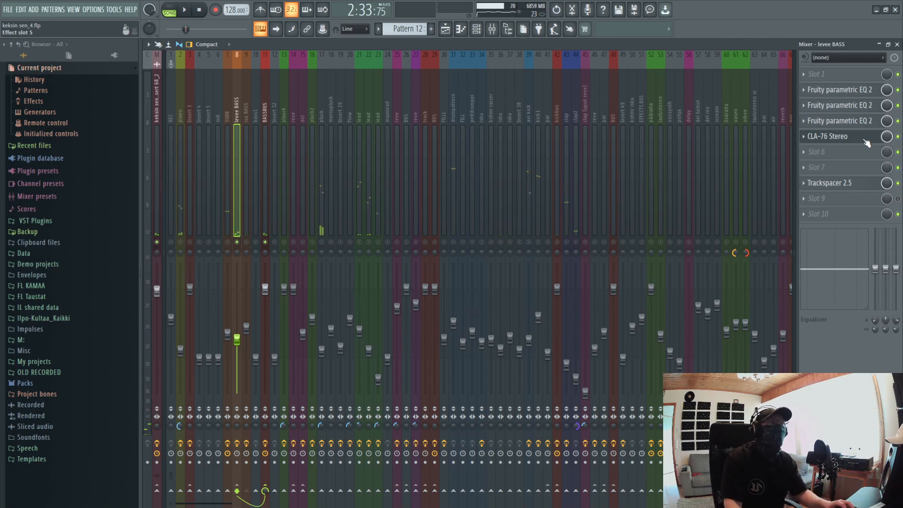
Review the attack and release settings of the CLA-76 Stereo on levee BASS during brief playback, and close the compressor
left_click(829, 136)
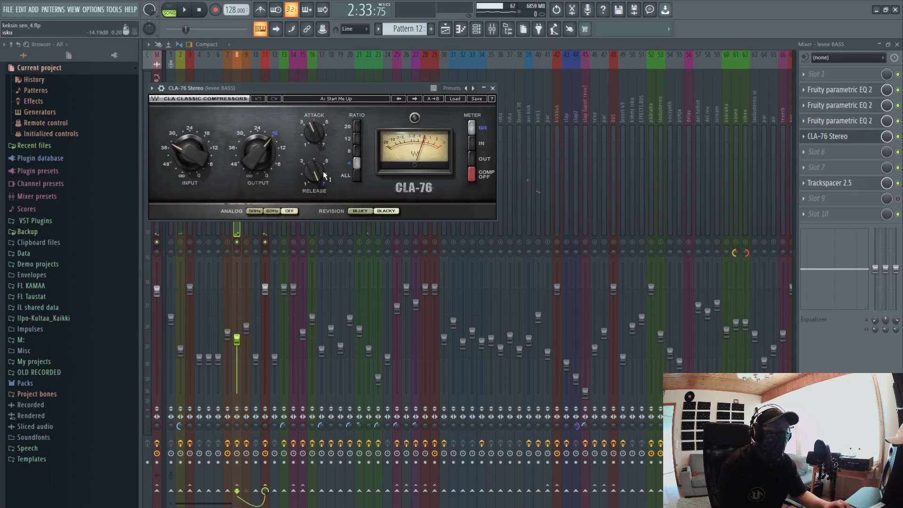
key("space")
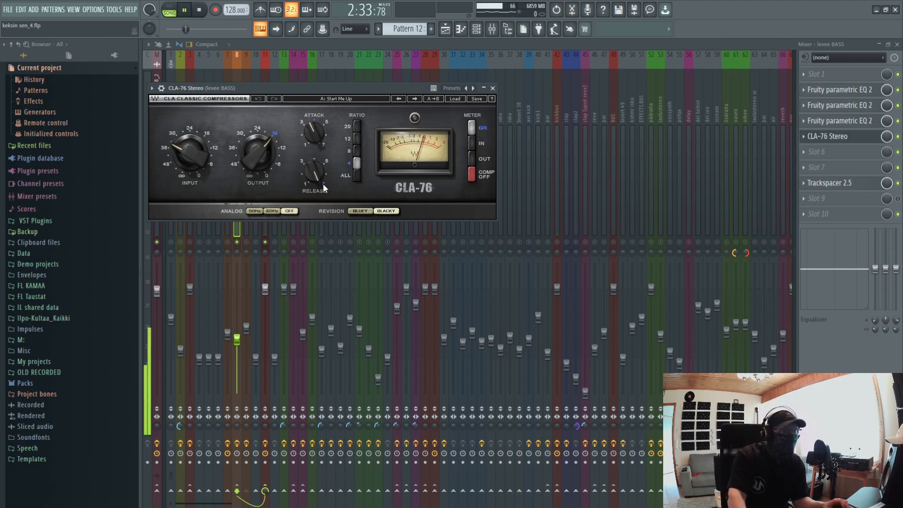
key("space")
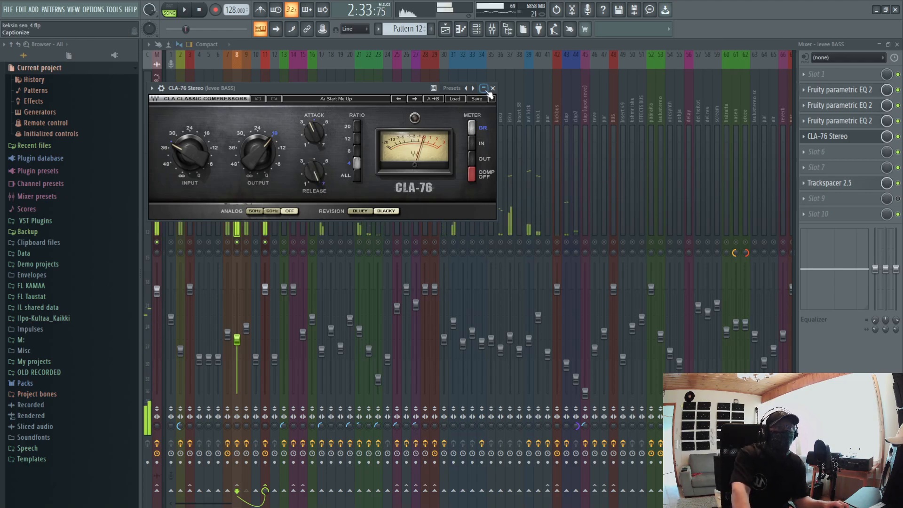
left_click(493, 88)
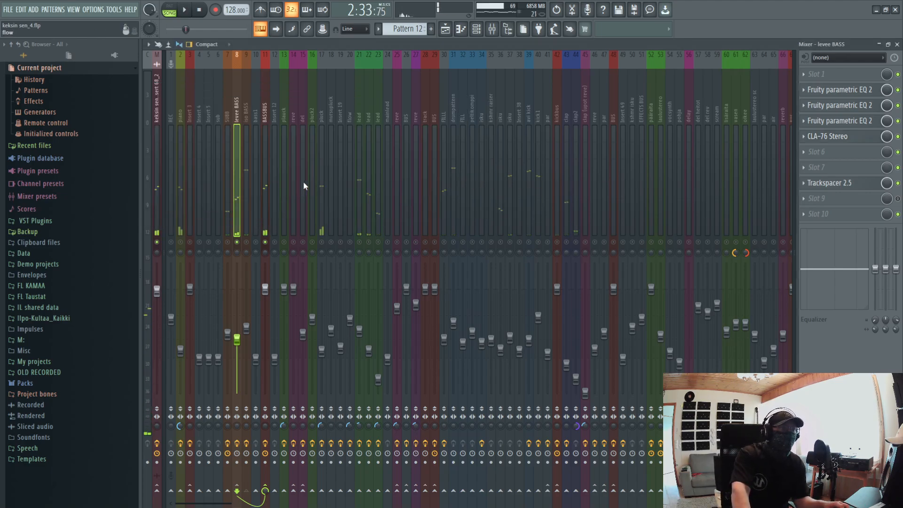
Enable iso BASS alongside the soloed levee BASS, play both, and view the CLA-76 Stereo settings on iso BASS
left_click(250, 218)
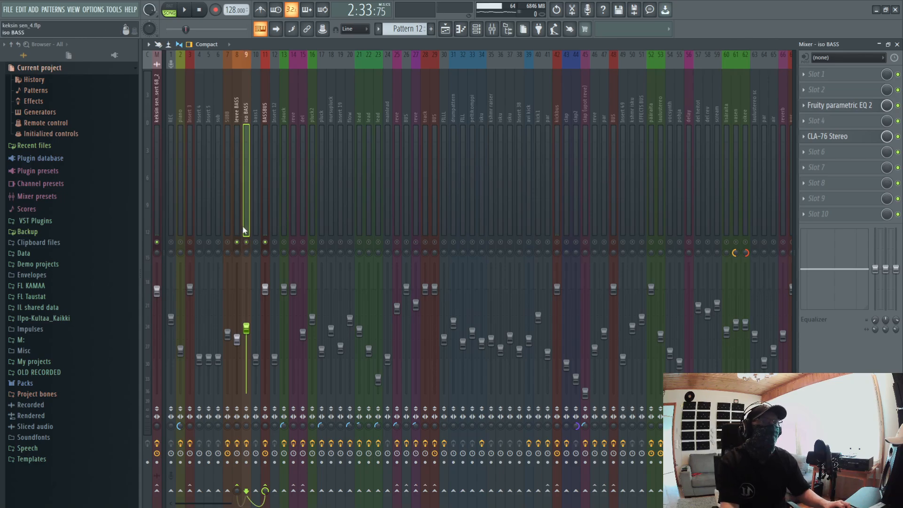
key("space")
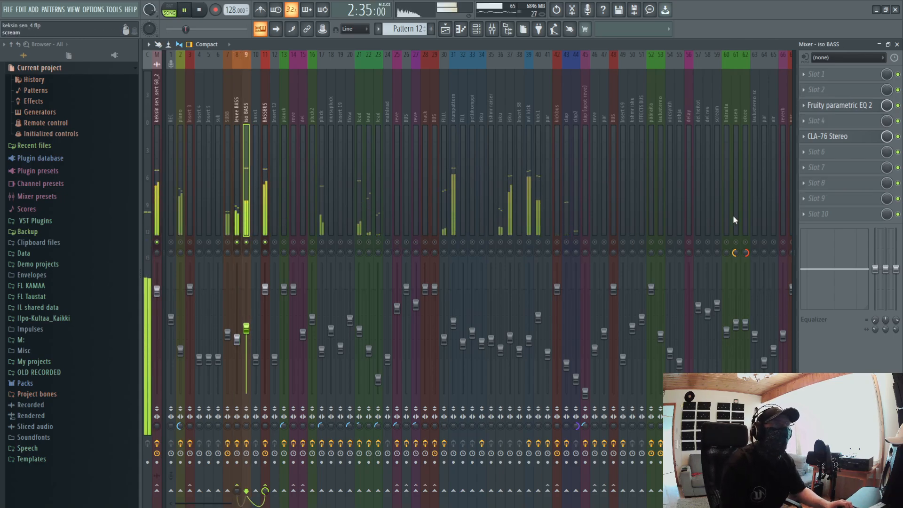
left_click(828, 136)
key("space")
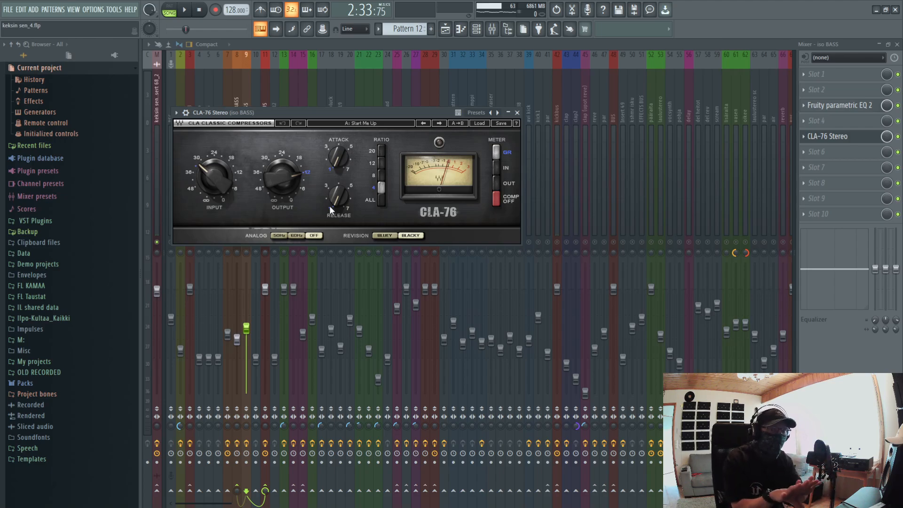
left_click(517, 112)
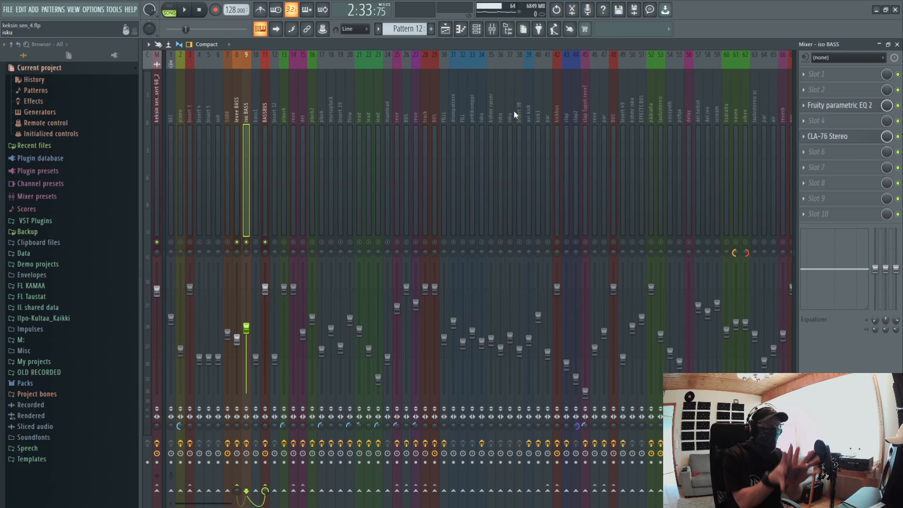
key("space")
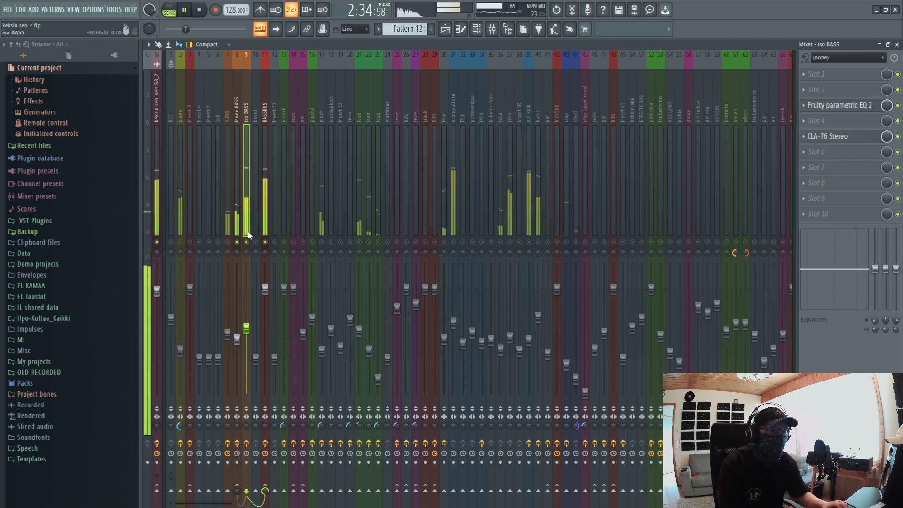
key("space")
Set the CLA-76 Stereo release on iso BASS to 7.00 and play the range to hear the effect
left_click(828, 136)
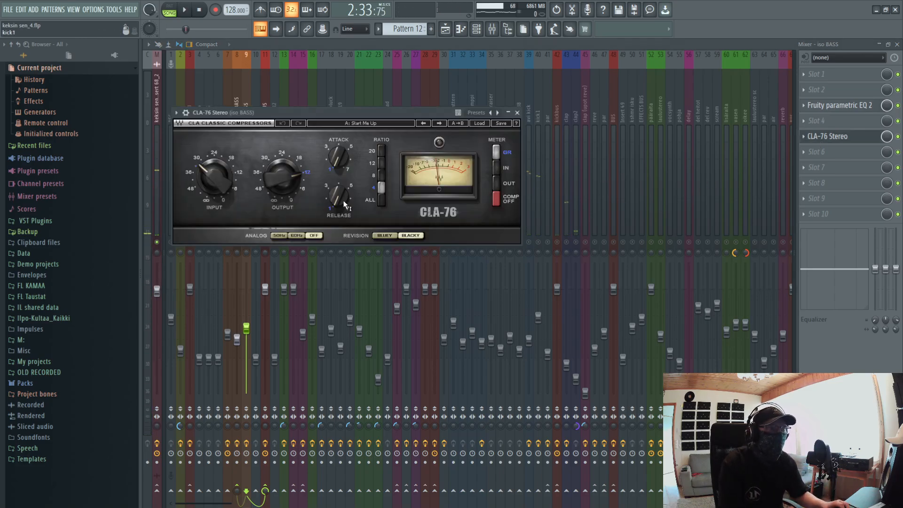
left_click(348, 208)
left_click(185, 10)
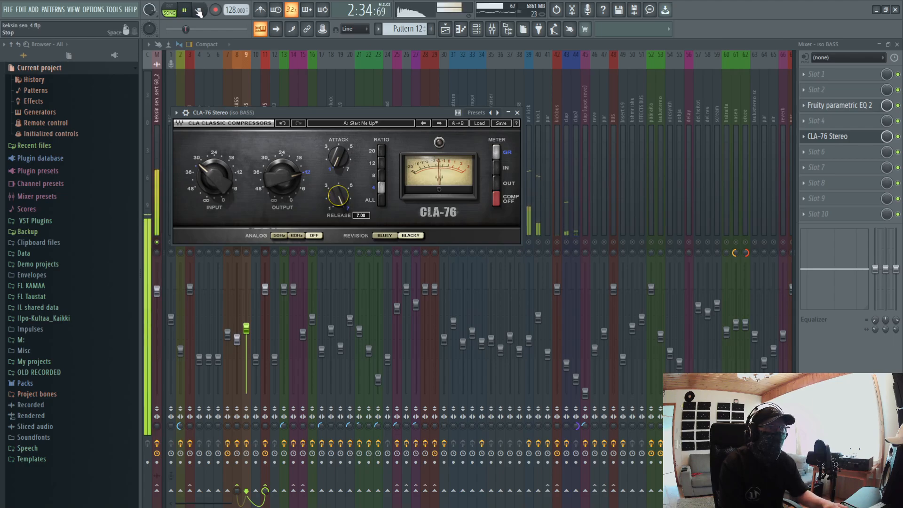
left_click(198, 11)
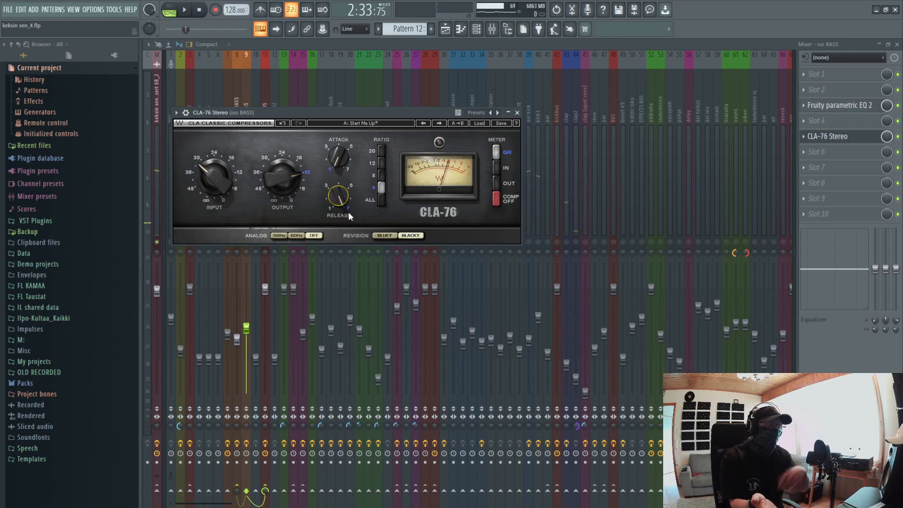
Restore the previous release setting of the CLA-76 Stereo on iso BASS, play the range to compare, and close the compressor
left_click(331, 208)
key("space")
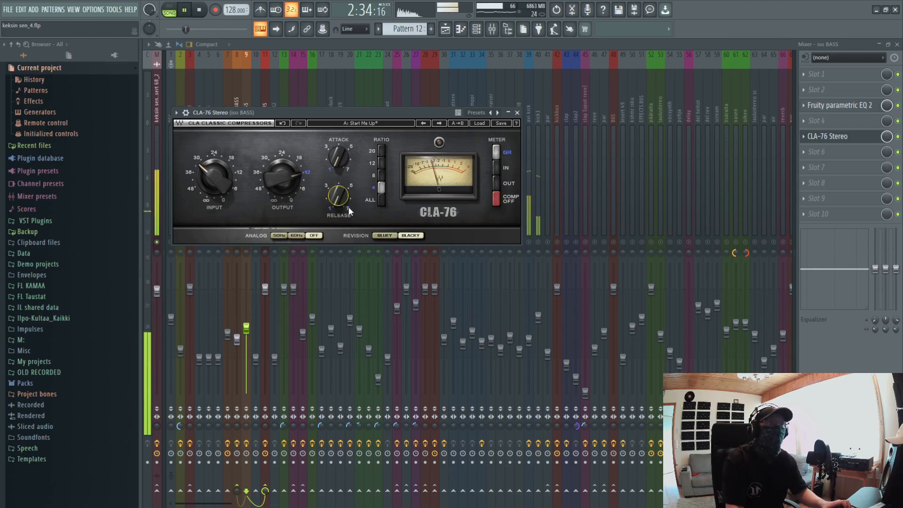
key("space")
left_click(517, 113)
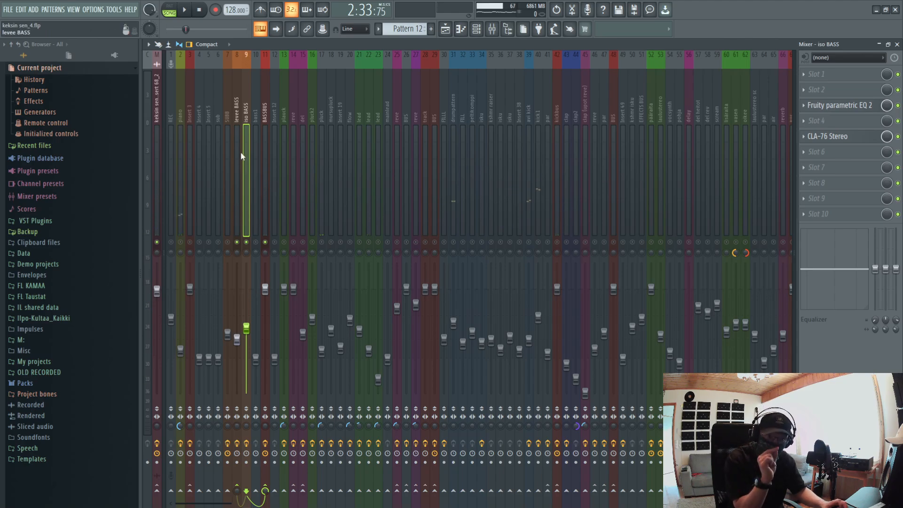
Play the range to check the bass levels, and solo only the iso BASS track
left_click_drag(241, 153, 246, 155)
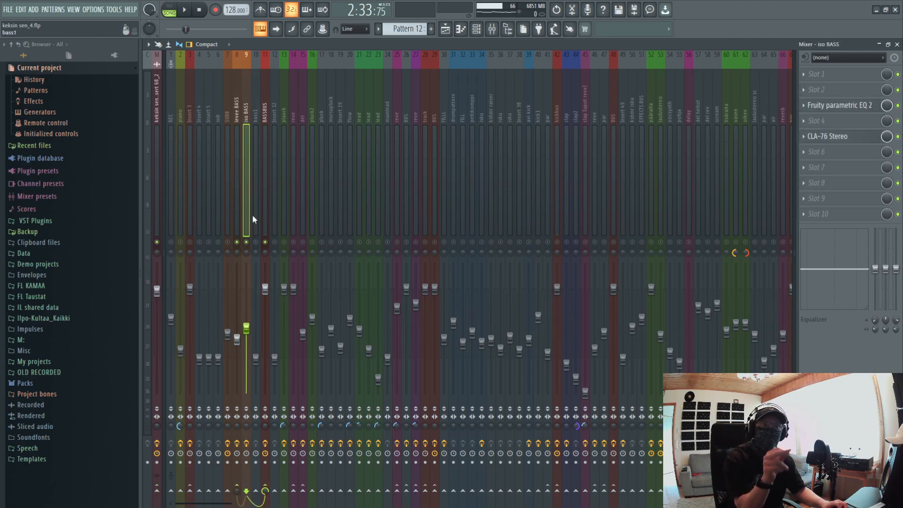
key("space")
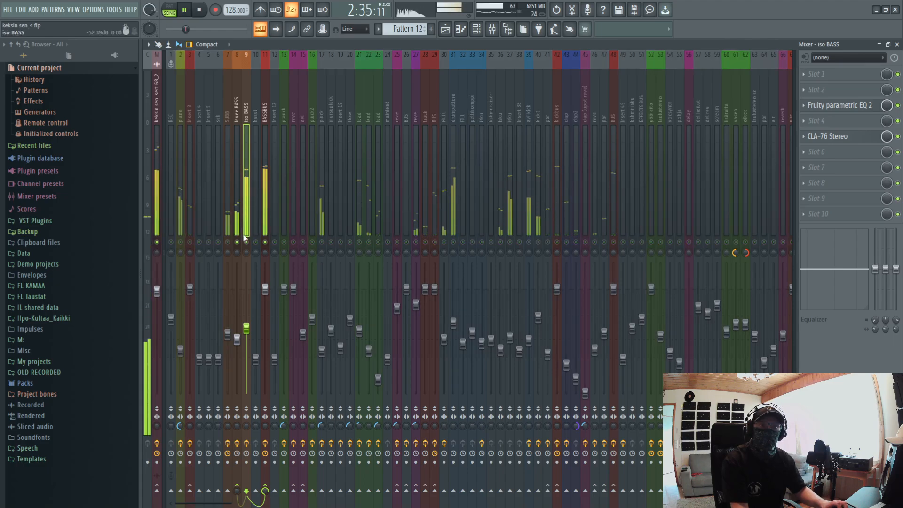
key("space")
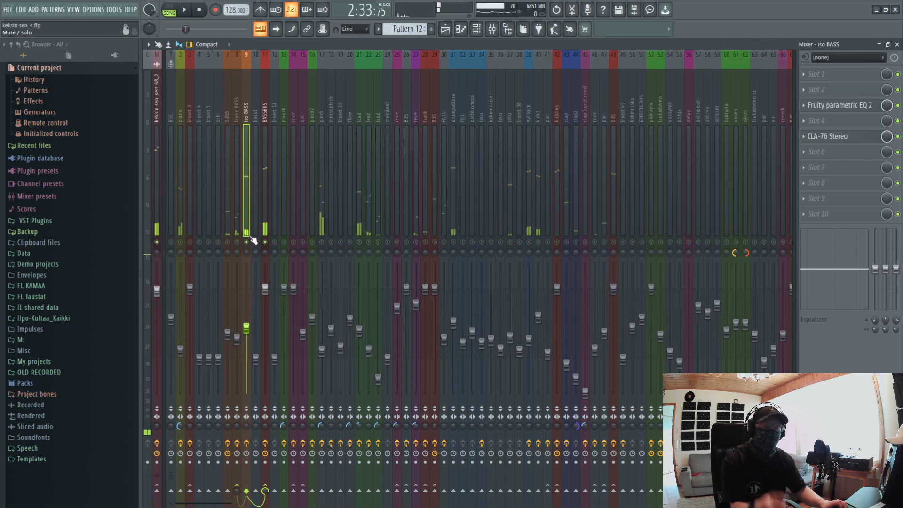
Enable levee BASS alongside iso BASS, play the range while watching Trackspacer 2.5 on levee BASS, and close the plugin
left_click(238, 231)
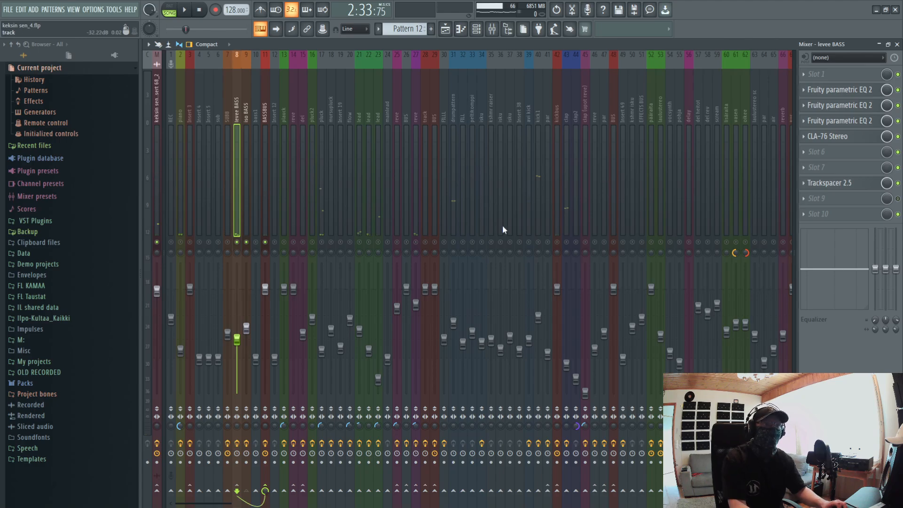
left_click(829, 183)
key("space")
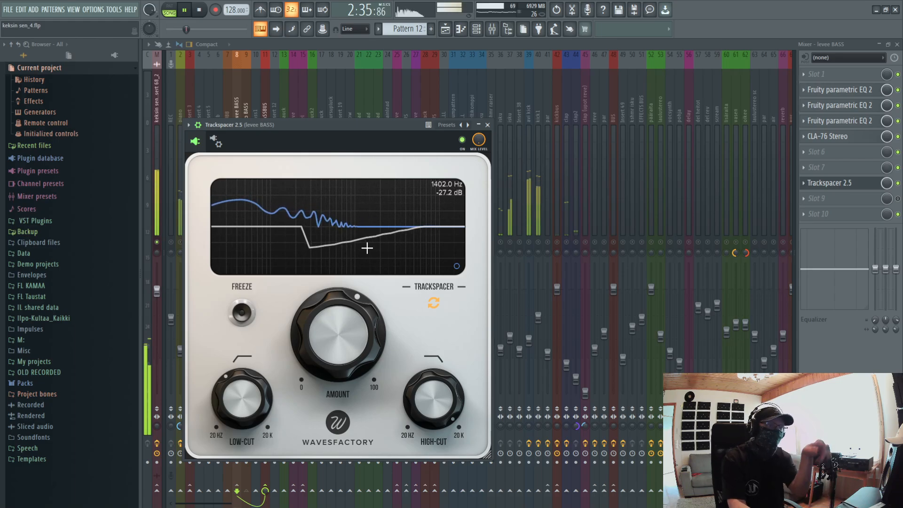
key("space")
left_click(488, 125)
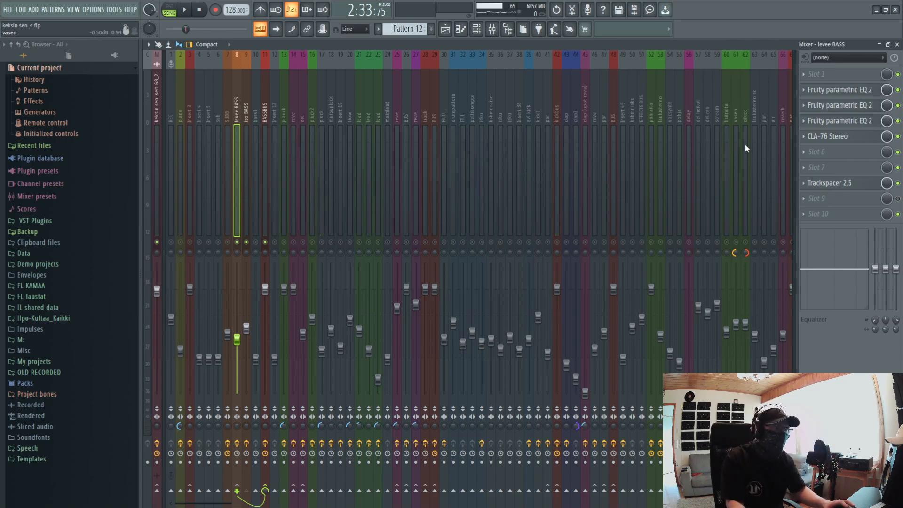
Examine the advanced settings of Trackspacer 2.5 on levee BASS, including the M/S pan, low-cut, attack and release
left_click(842, 192)
left_click(840, 188)
left_click(842, 188)
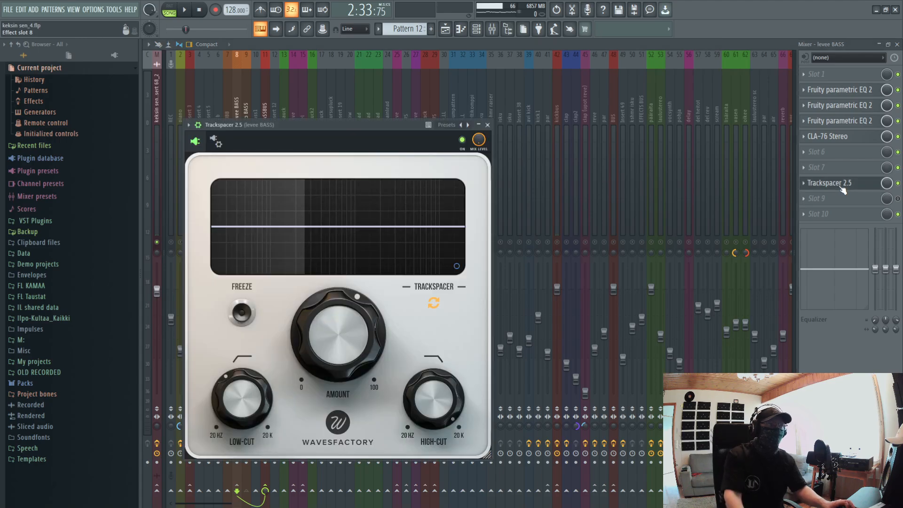
left_click(456, 266)
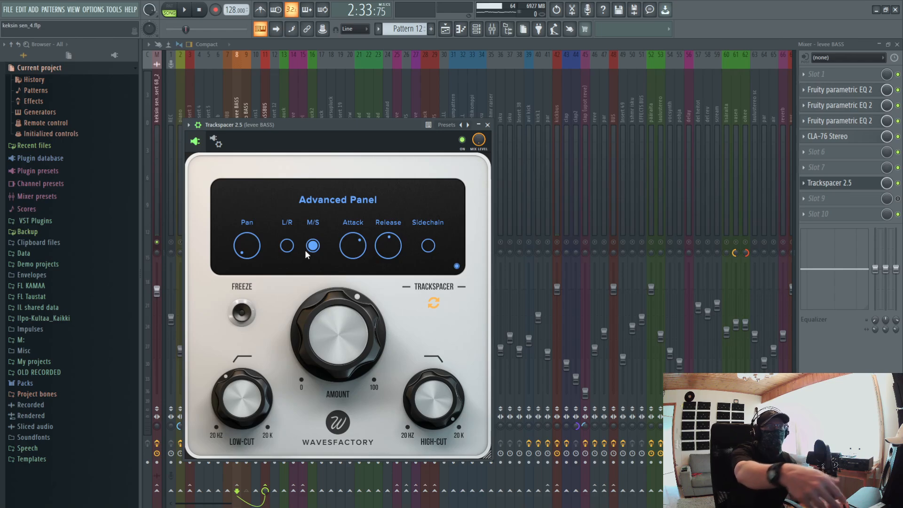
mouse_move(239, 239)
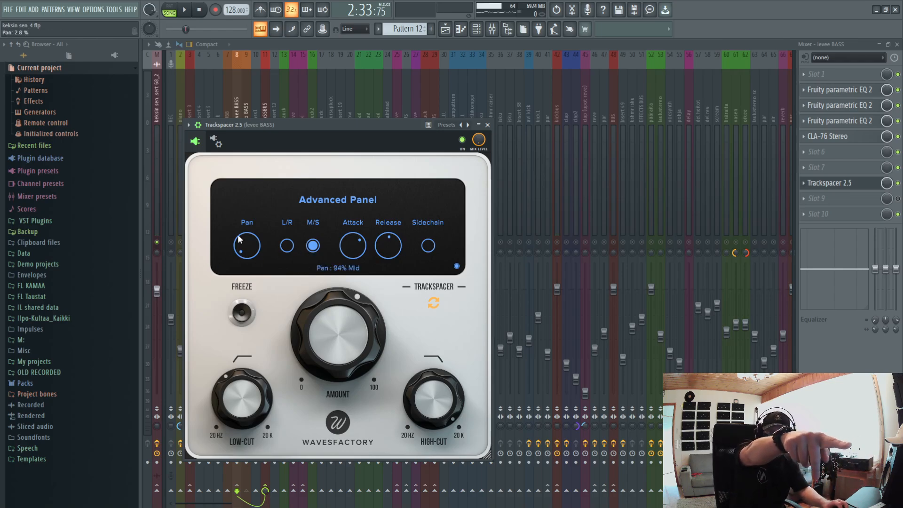
left_click_drag(239, 238, 233, 372)
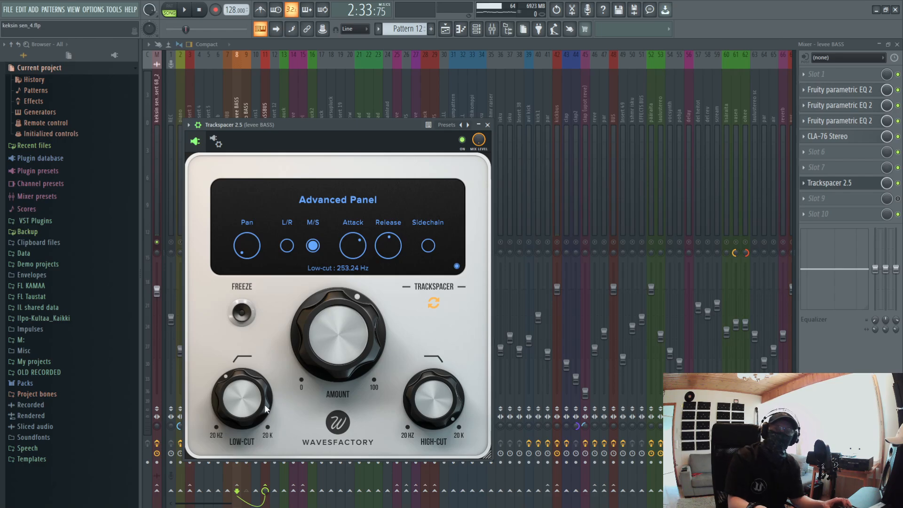
mouse_move(351, 254)
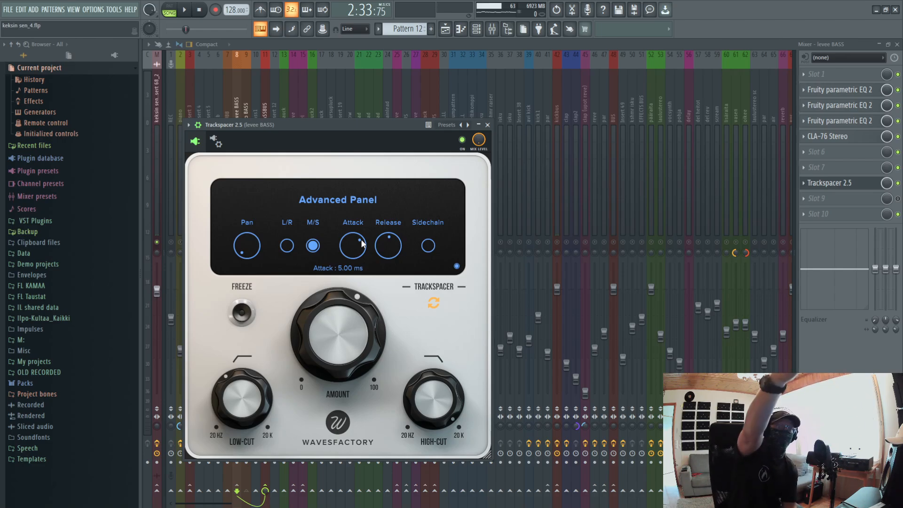
mouse_move(392, 241)
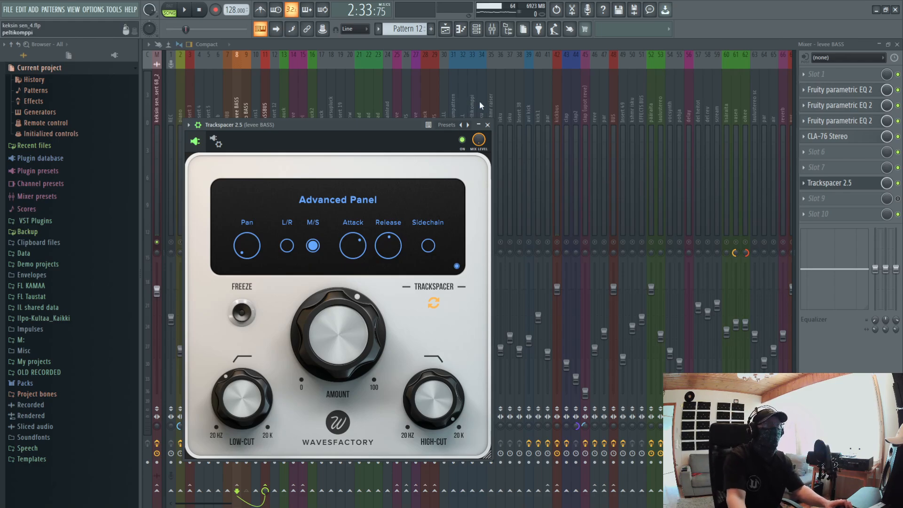
left_click(489, 125)
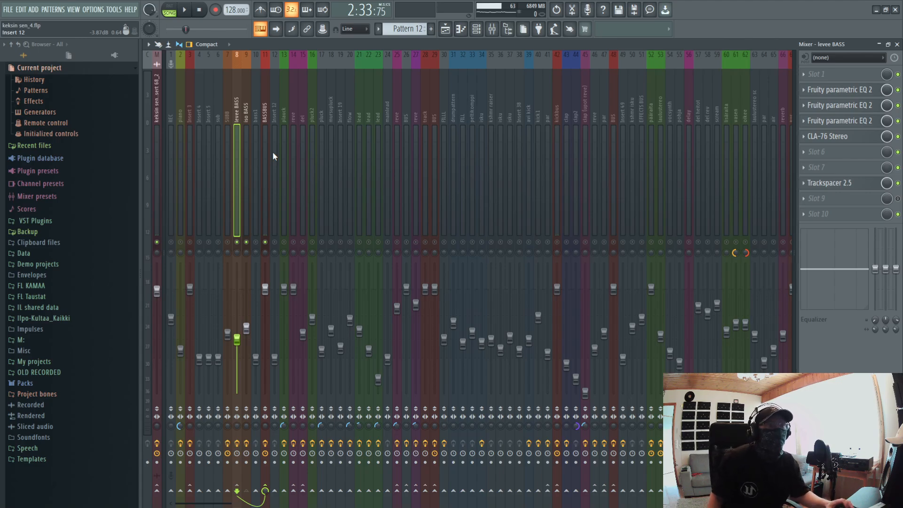
Open Fruity parametric EQ 2 on SUBB and try shifting its band 1 high-pass
key("Left")
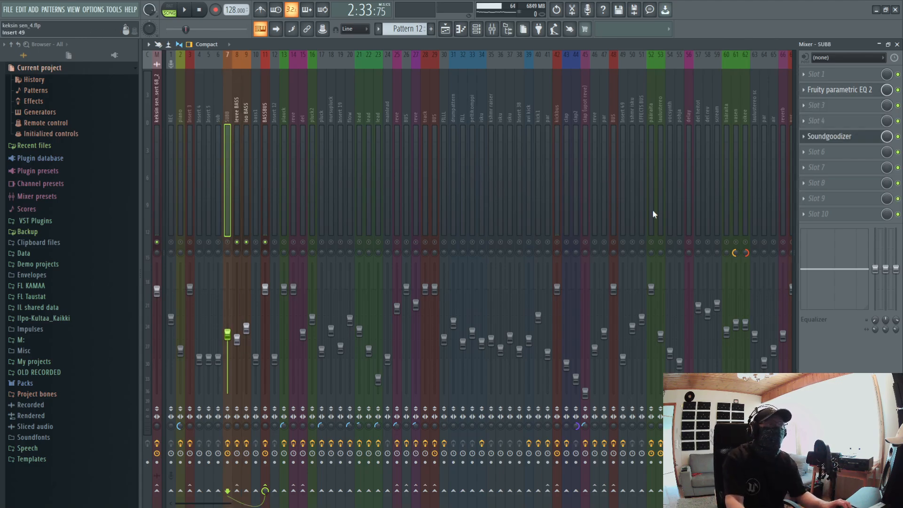
left_click(841, 93)
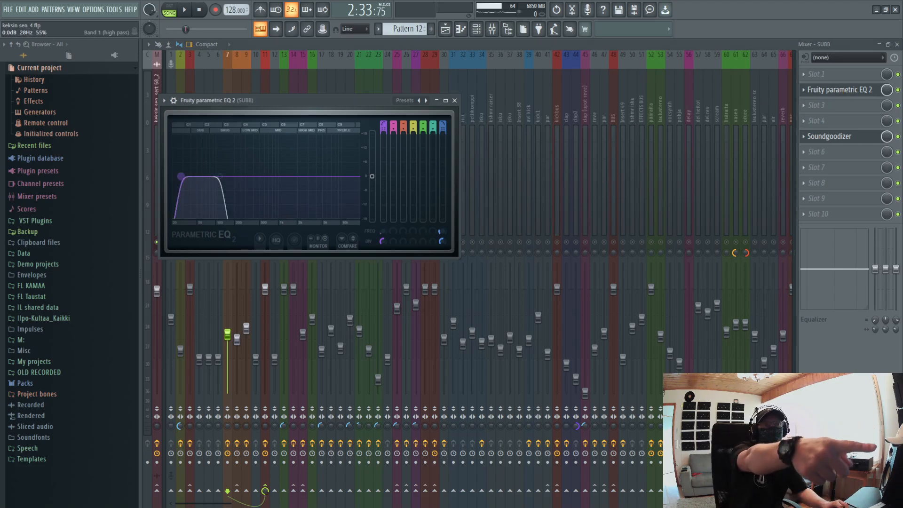
right_click(176, 179)
left_click(178, 182)
left_click_drag(175, 178, 178, 178)
Undo the band 1 frequency and level changes on the SUBB equalizer and close it
key("ctrl+alt+z")
key("ctrl+alt+z")
key("ctrl+alt+z")
key("ctrl+alt+z")
key("ctrl+alt+z")
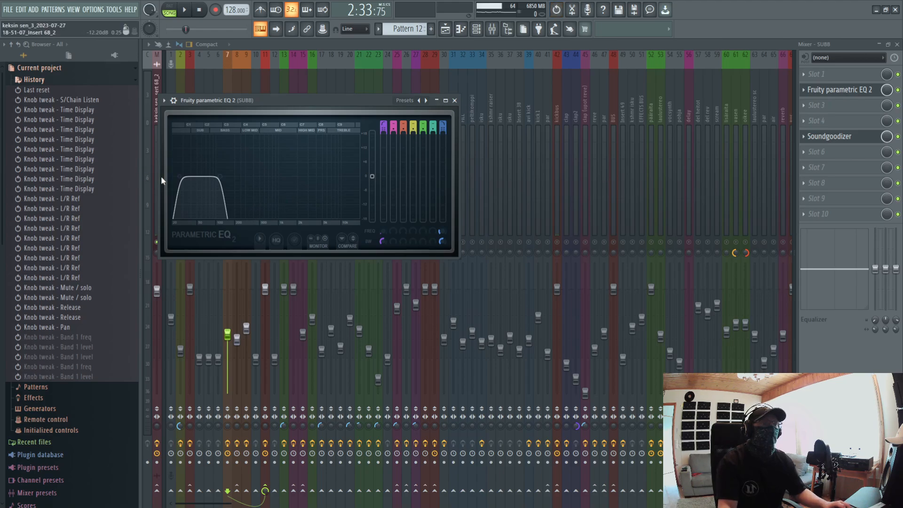
left_click(454, 101)
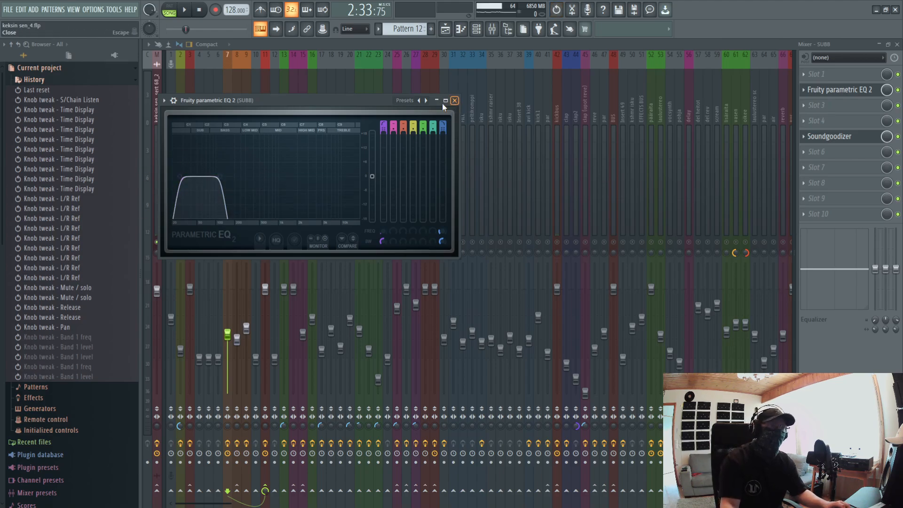
Select levee BASS, examine the curve of its first Fruity parametric EQ 2, and close the equalizer
left_click(246, 131)
left_click(239, 130)
left_click(847, 99)
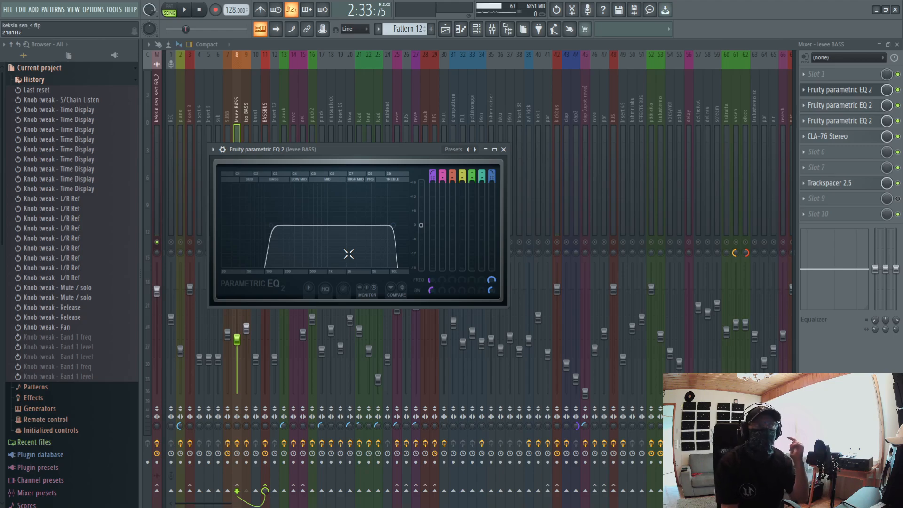
left_click(503, 149)
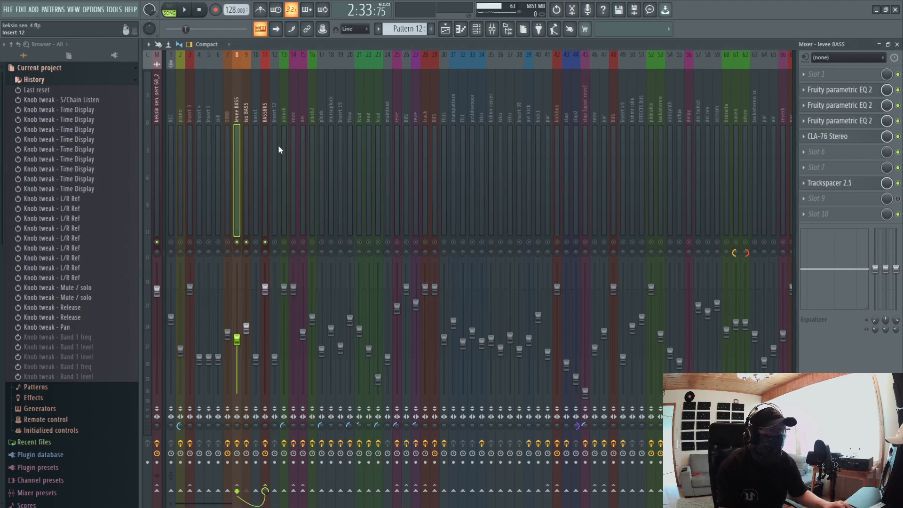
Select iso BASS and examine its Fruity parametric EQ 2 curve while both bass tracks play
left_click(244, 143)
left_click(843, 106)
key("space")
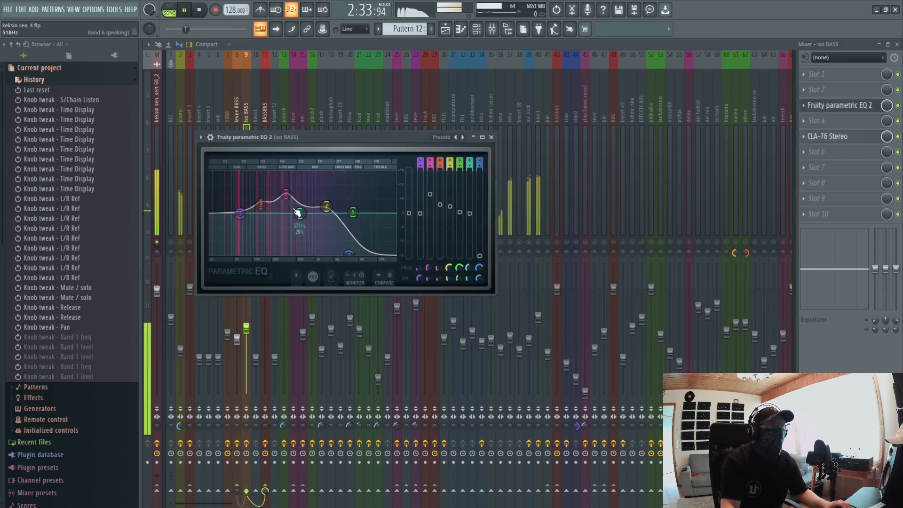
left_click(491, 138)
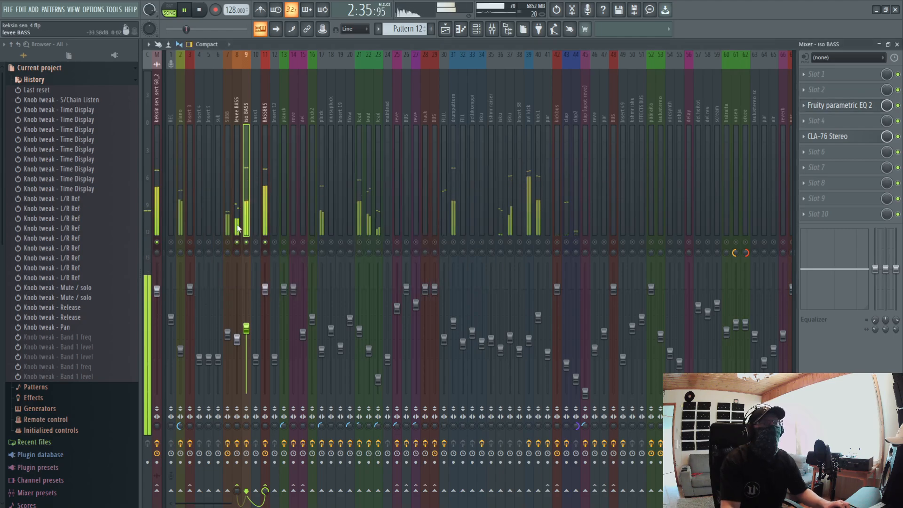
Stop playback, solo iso BASS, and play it while examining its Fruity parametric EQ 2 boosts
key("space")
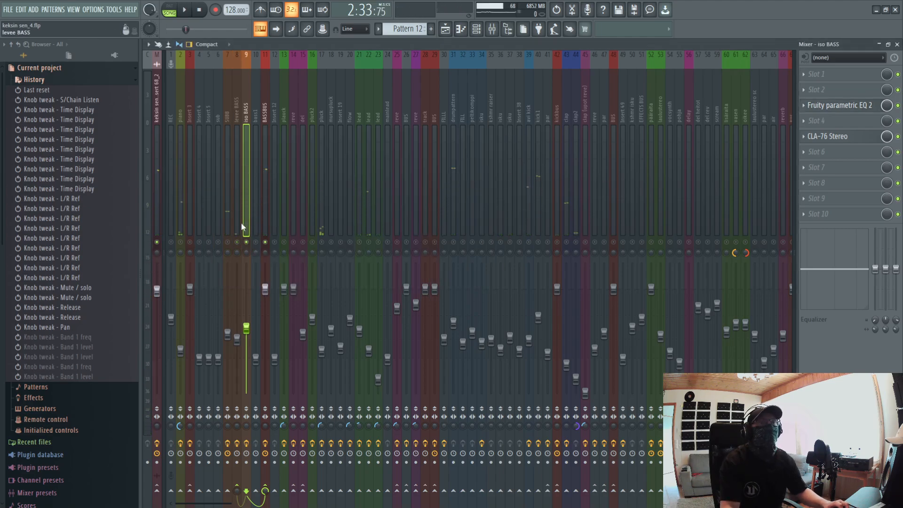
left_click(851, 105)
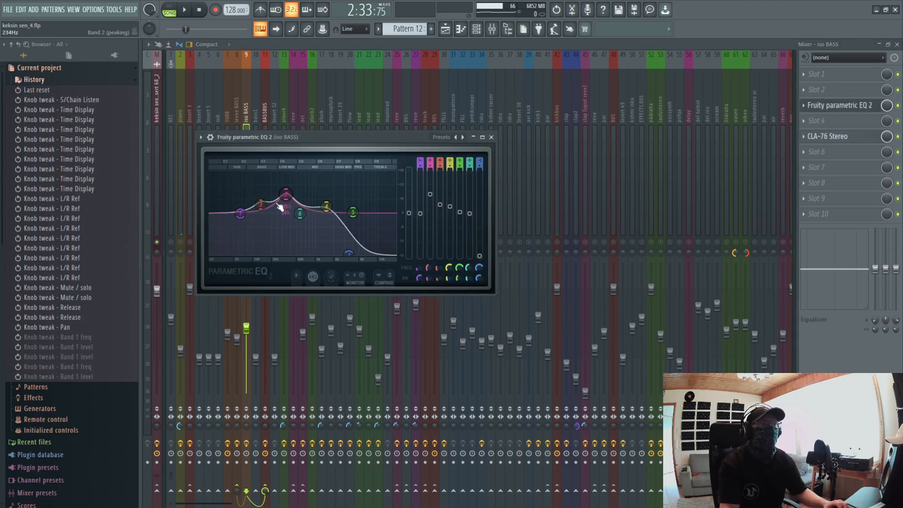
key("space")
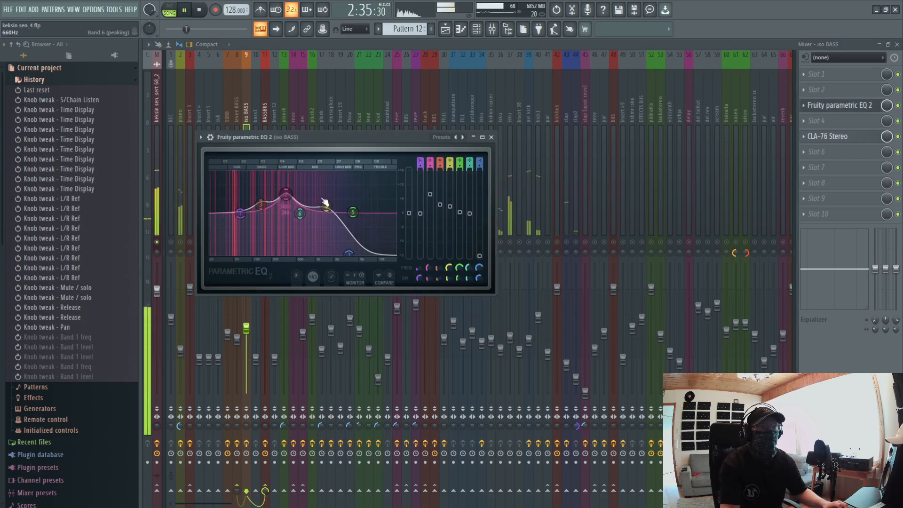
left_click(491, 137)
Stop the iso BASS playback, unmute all mixer tracks, and play the range as a full mix
key("space")
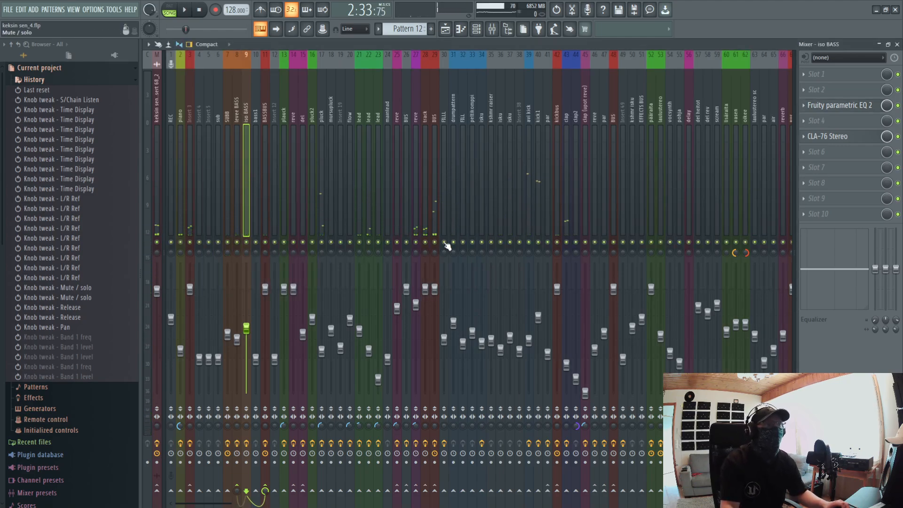
key("space")
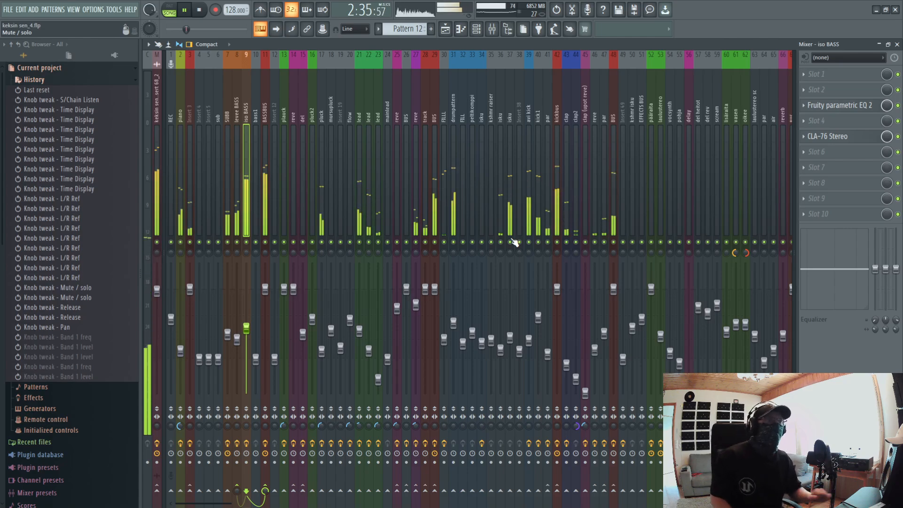
key("space")
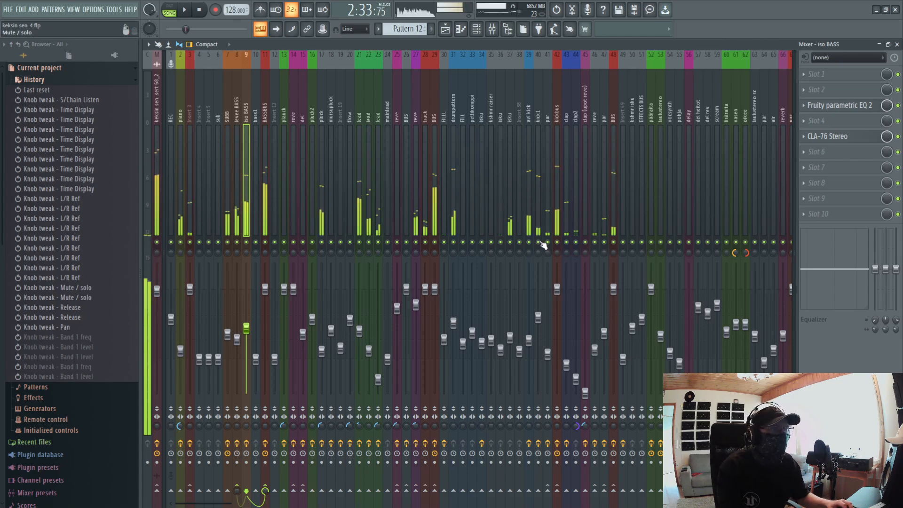
Solo the avi kick, add kick1 during playback, and solo kick1 alone to compare the kick layers
left_click(543, 220)
left_click(528, 221)
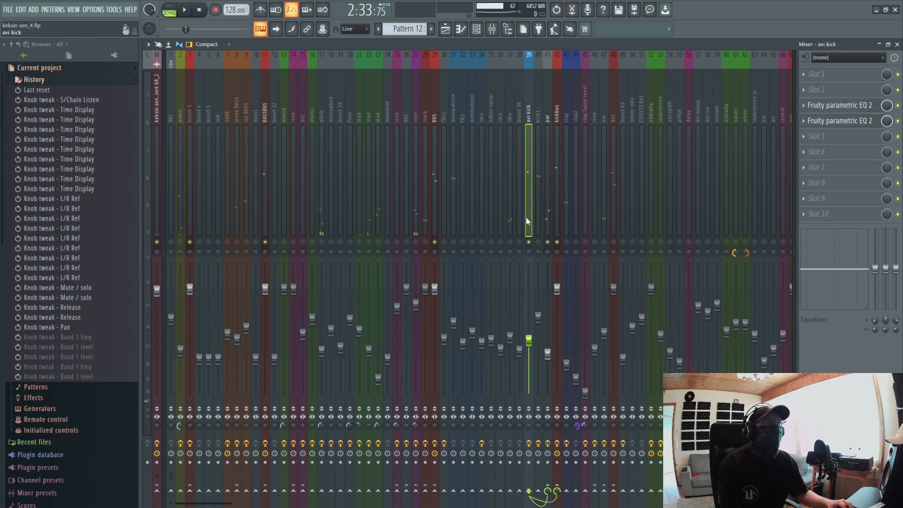
key("space")
left_click(538, 216)
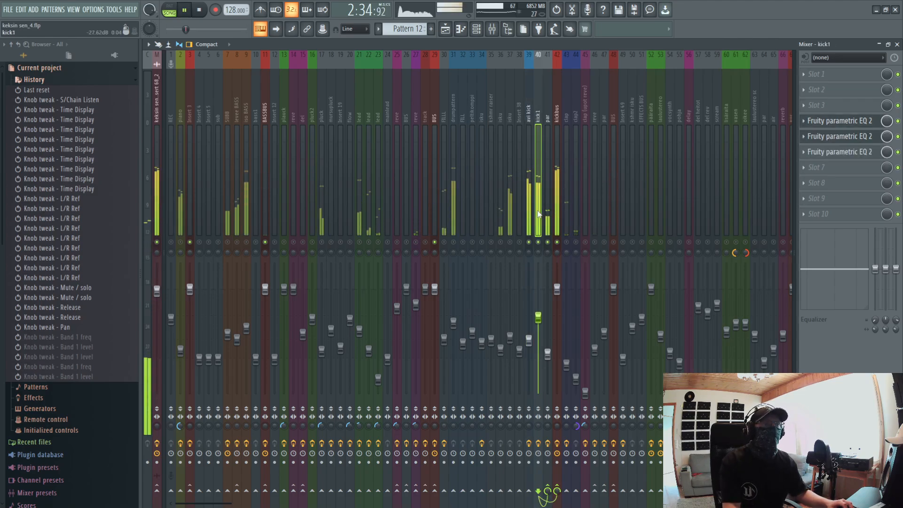
key("space")
key("space")
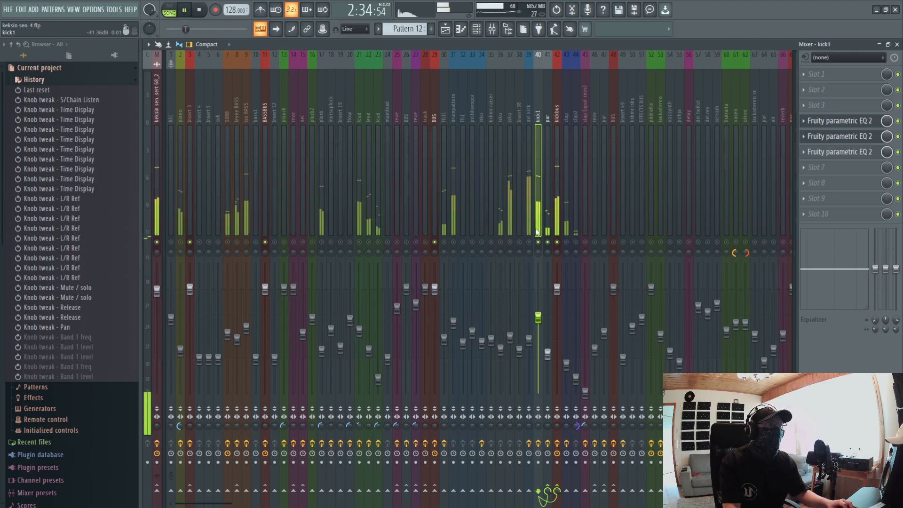
key("space")
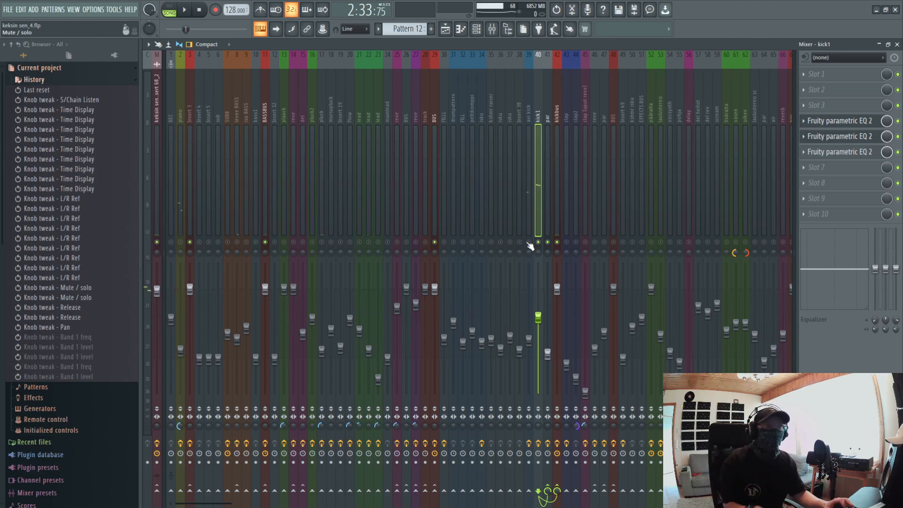
Play avi kick and kick1 together, review both tracks, and select the par track they feed
key("space")
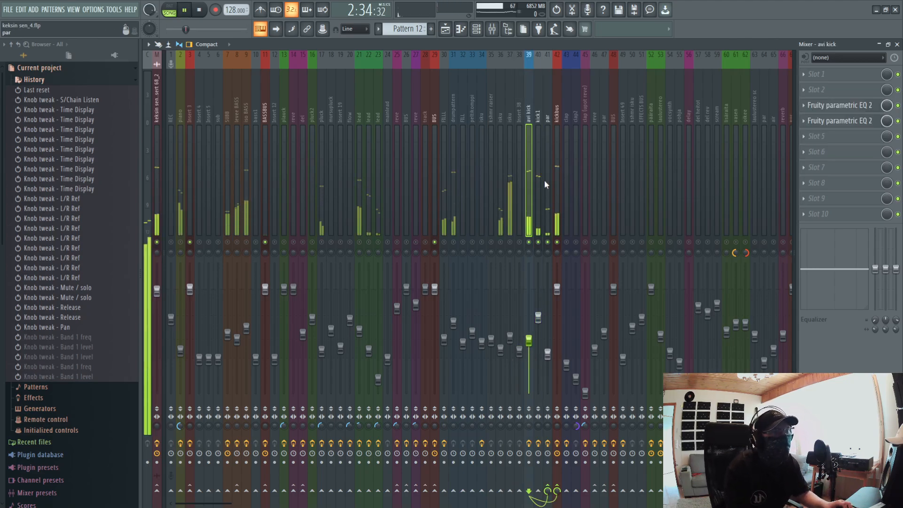
left_click(546, 183)
key("space")
left_click(538, 187)
left_click(531, 187)
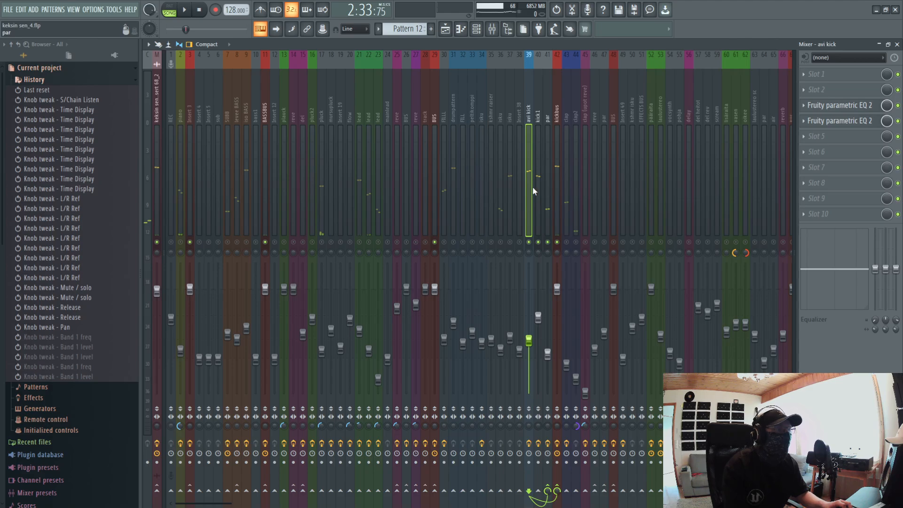
left_click(539, 187)
left_click(547, 187)
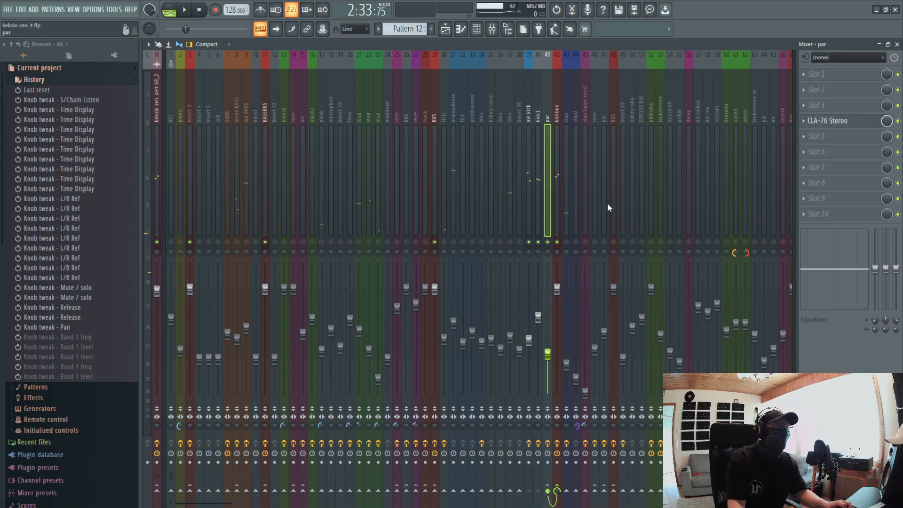
Open the CLA-76 Stereo on the par track and play the kicks through the compressor
left_click(850, 125)
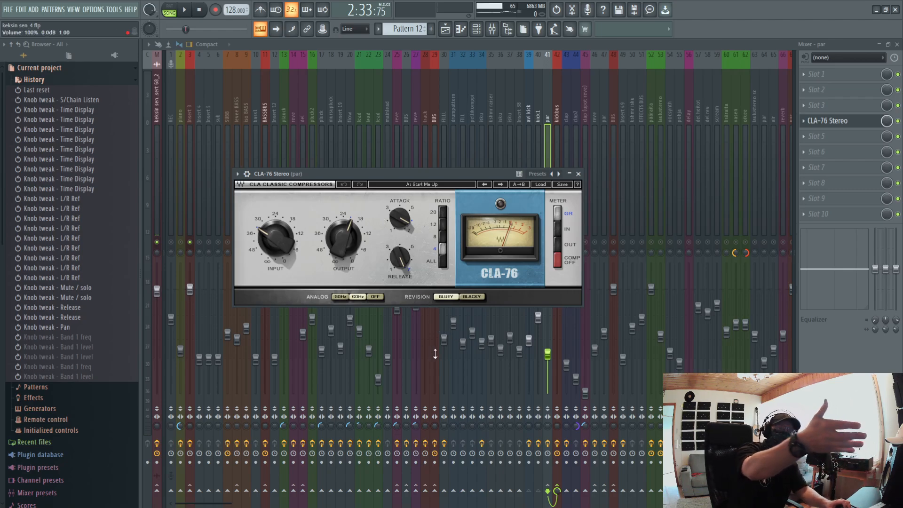
key("space")
key("space")
Compare a ratio of 8 against 4 on the par track's CLA-76 Stereo, playing the range with each setting
left_click(443, 238)
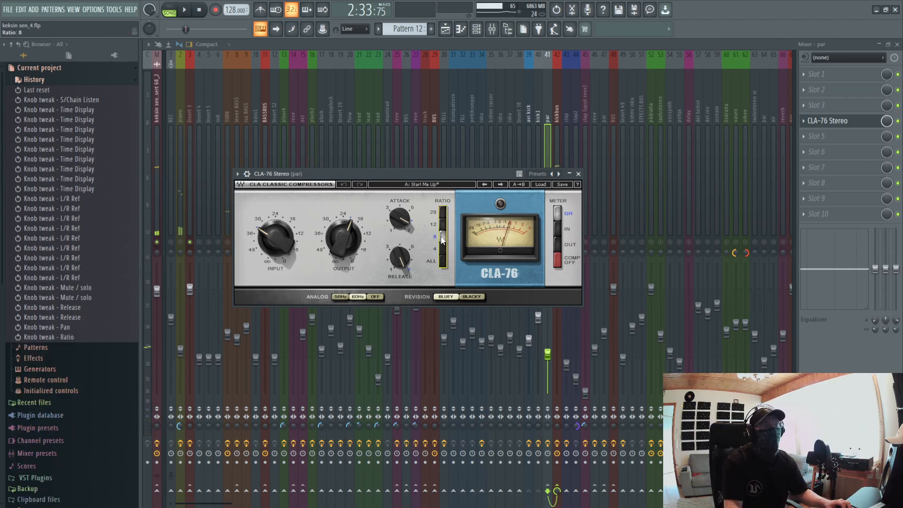
key("space")
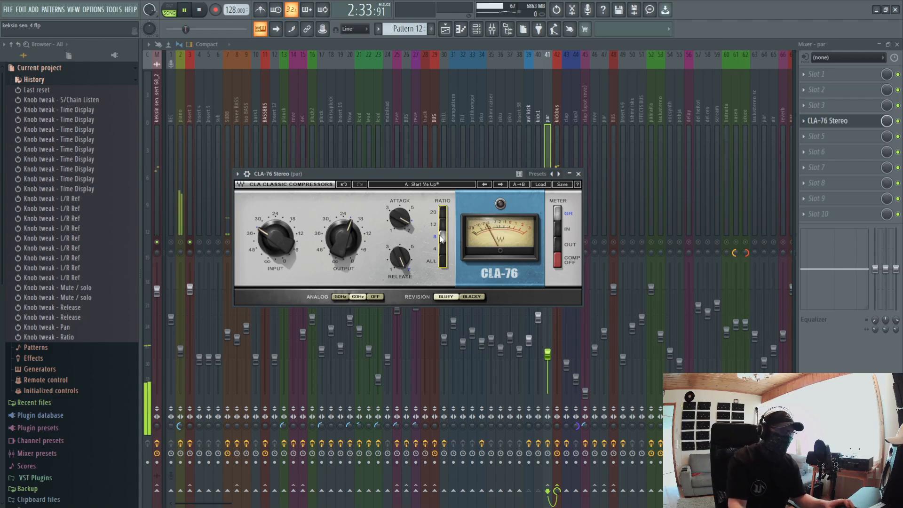
key("space")
left_click(442, 253)
key("space")
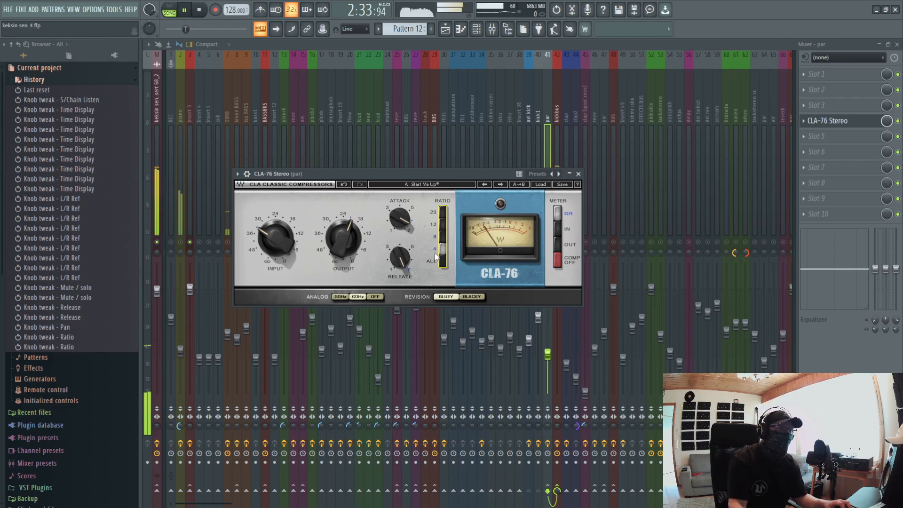
Close the CLA-76 Stereo and replay the avi kick and kick1 together, checking how the par track contributes
key("space")
left_click(580, 174)
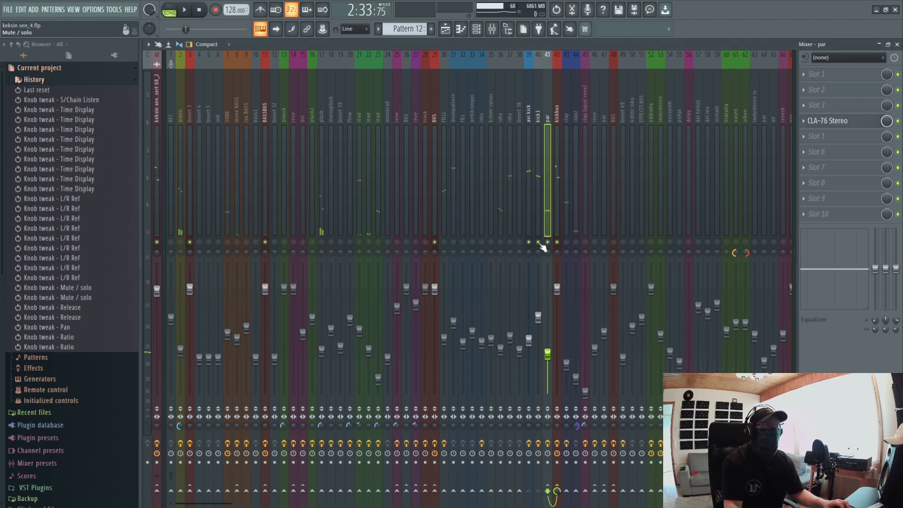
key("space")
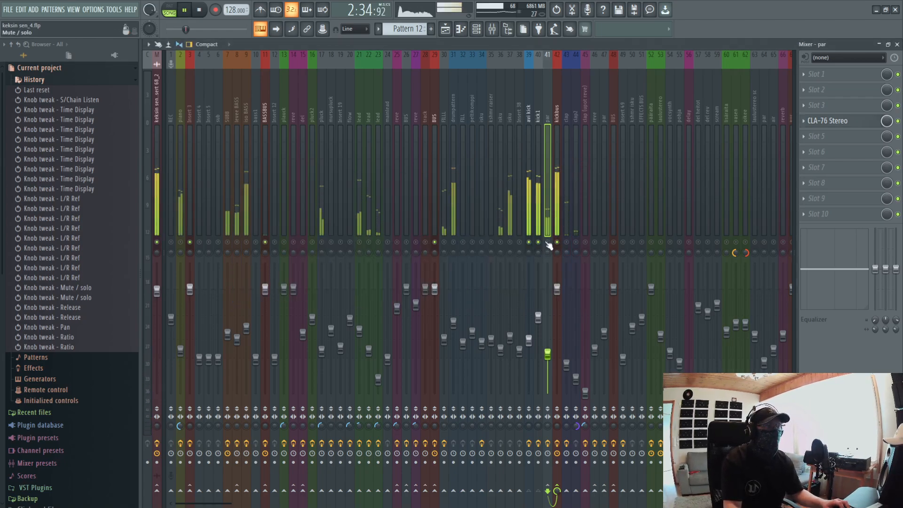
key("space")
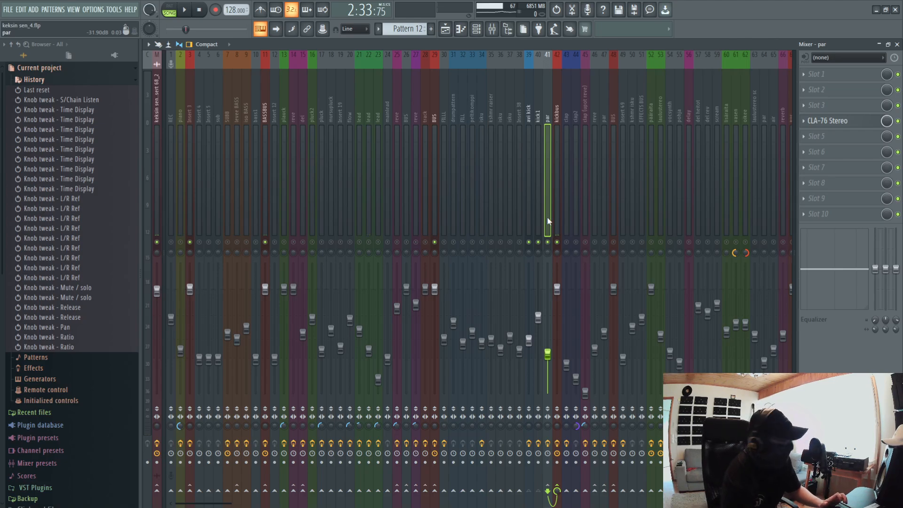
key("space")
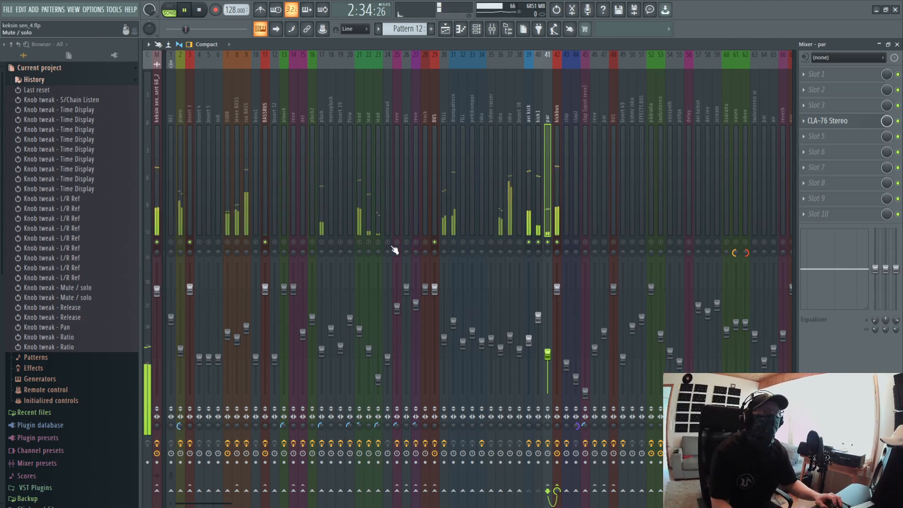
Unmute the iso BASS, levee BASS and SUBB tracks and play them together with the kicks
key("space")
left_click(247, 242)
left_click(237, 242)
left_click(228, 242)
key("space")
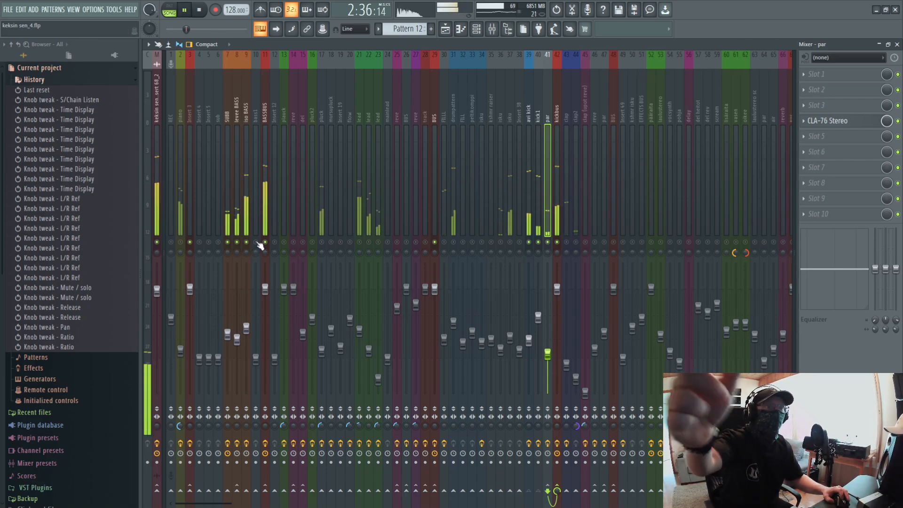
Add the drumpattern and piano tracks to the playing mix, and view the effects on piano and Insert 3
left_click(453, 243)
left_click(455, 226)
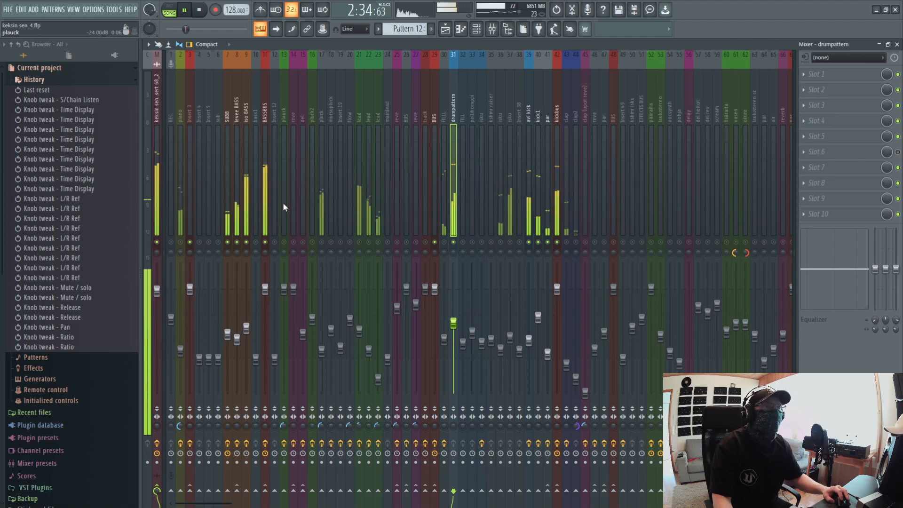
left_click(237, 202)
left_click(171, 216)
left_click(181, 243)
left_click(183, 228)
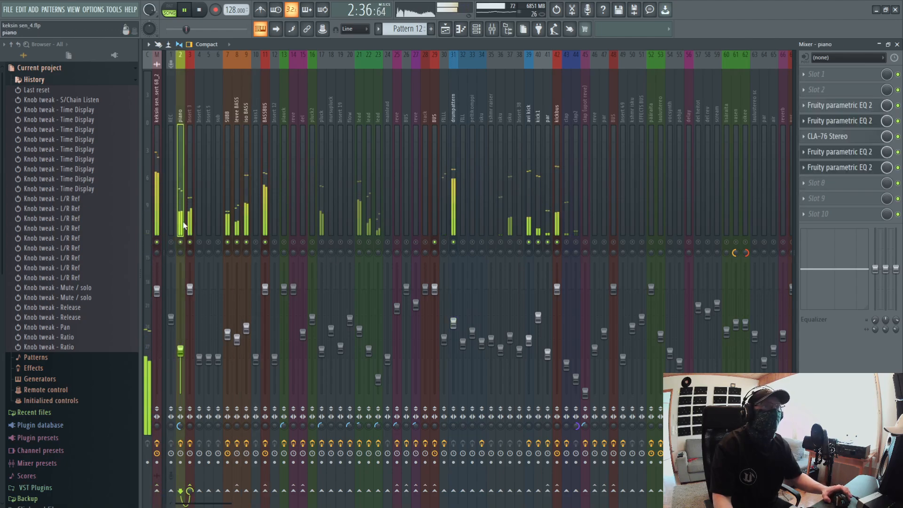
left_click(190, 221)
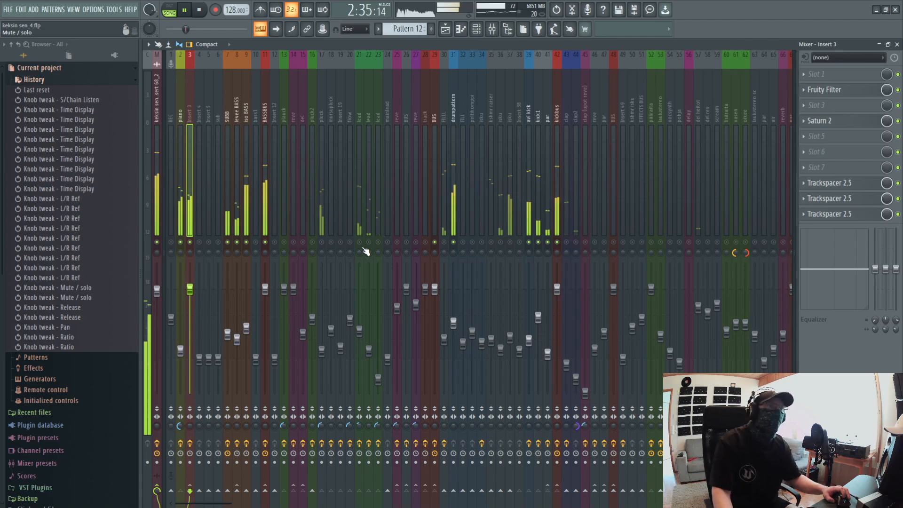
Add the pluck, reve, two isku and three lead tracks to the playing mix
left_click(323, 238)
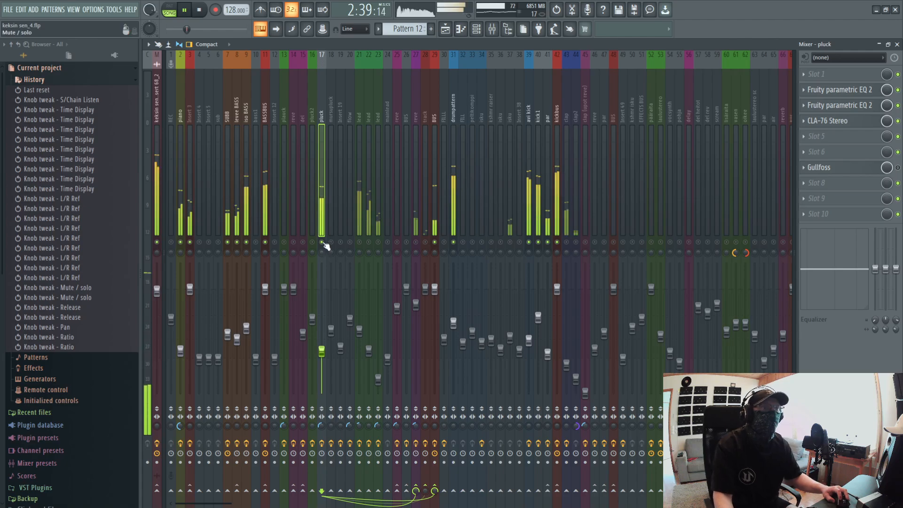
left_click(418, 254)
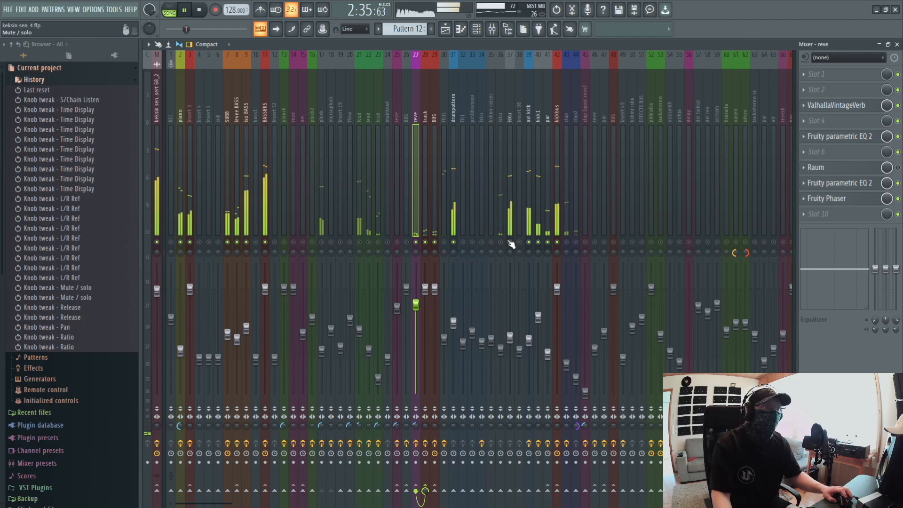
left_click(500, 242)
left_click(500, 213)
scroll(529, 203, "down", 20)
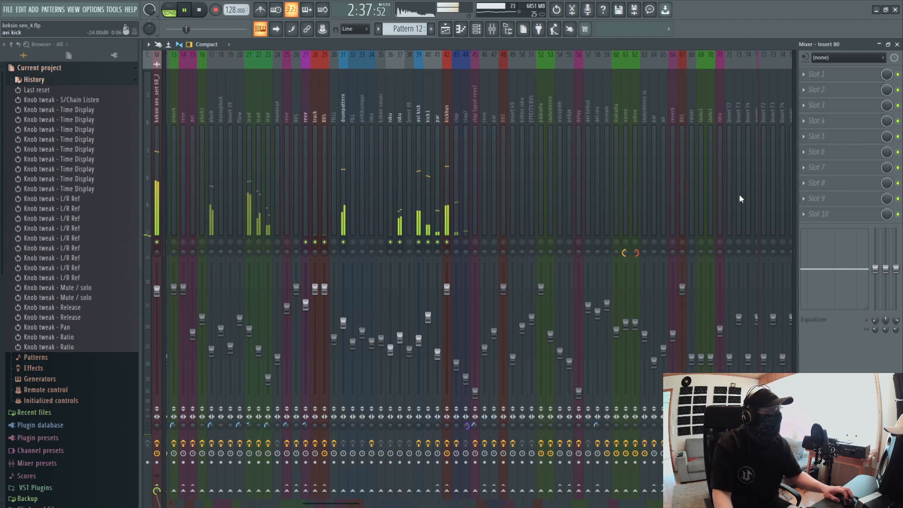
left_click_drag(740, 196, 113, 170)
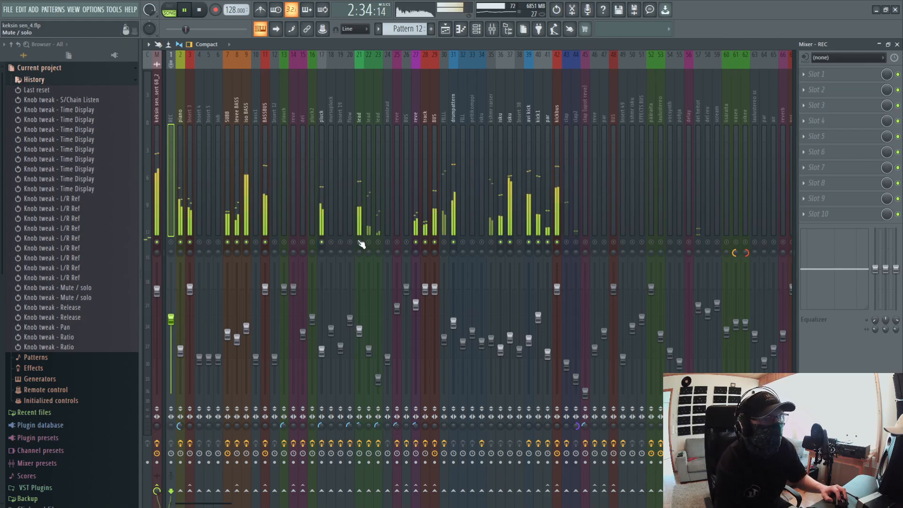
left_click(325, 222)
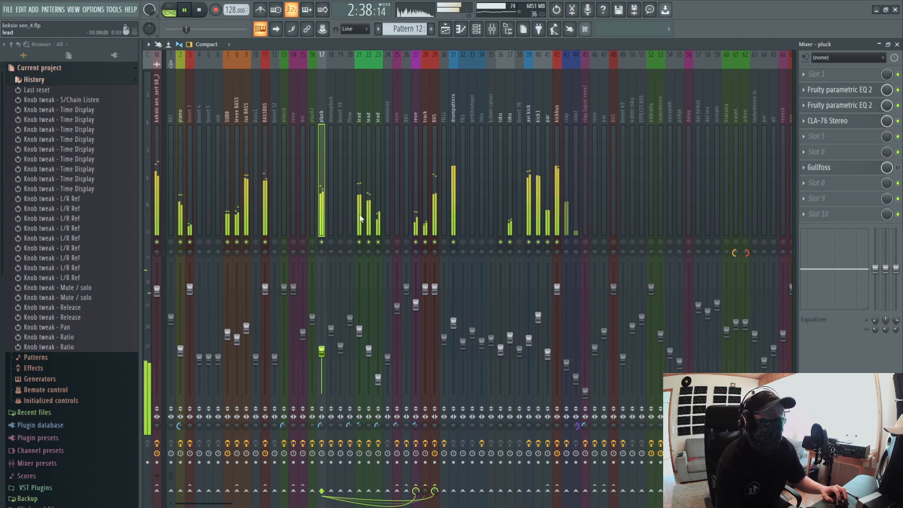
Inspect the track and BUS effect chains, viewing the Imager in Ozone 8 Elements and the Kickstart on BUS
left_click(427, 202)
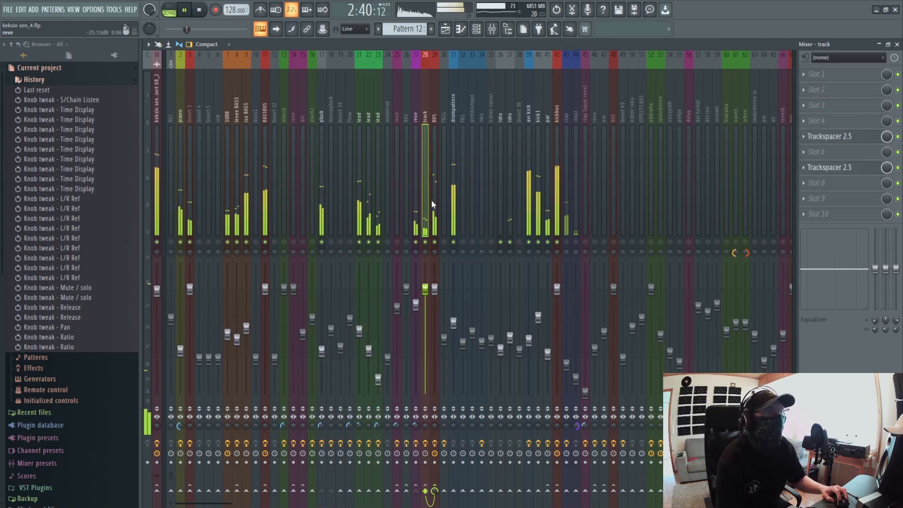
left_click(434, 203)
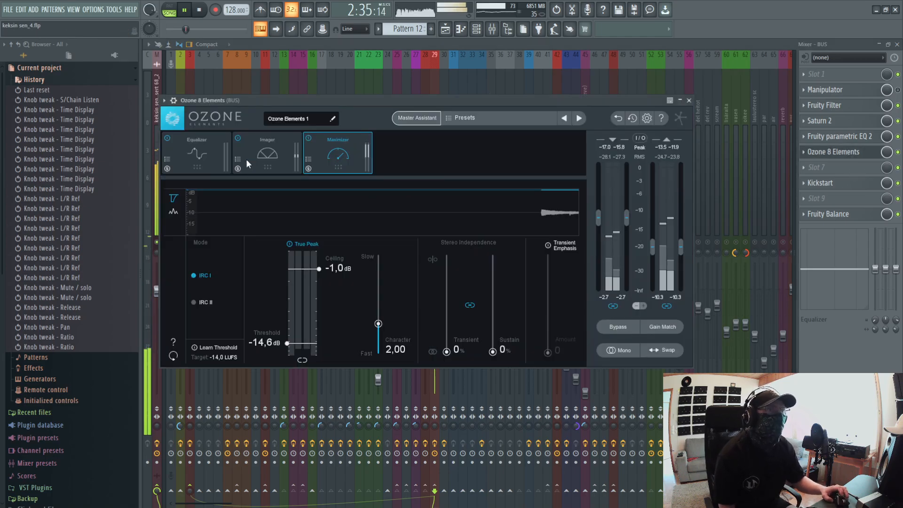
left_click(248, 157)
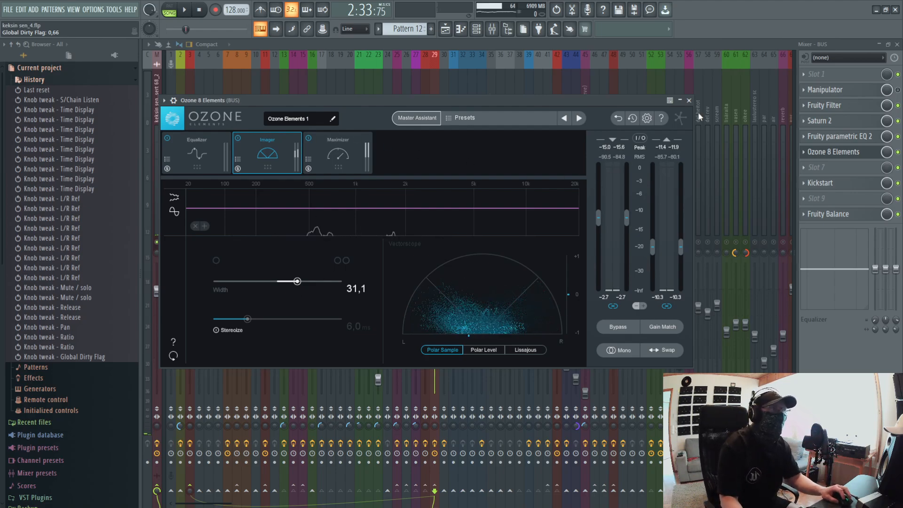
left_click(842, 186)
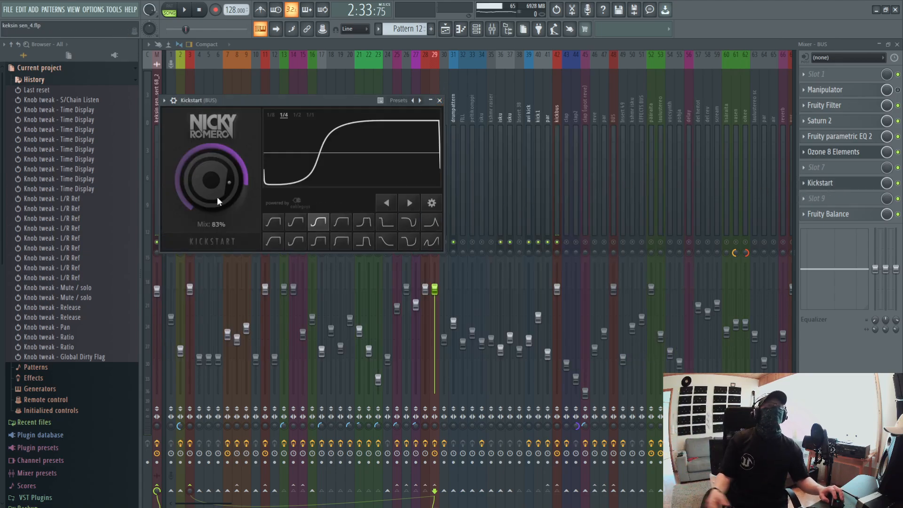
left_click(440, 100)
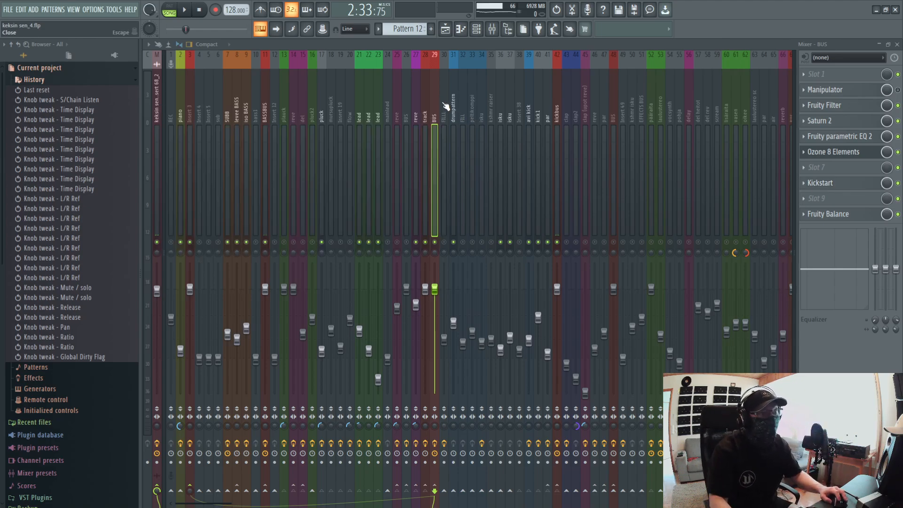
Solo the three leads with their BUS and play them while adding the avi kick, kick1 and par tracks
key("space")
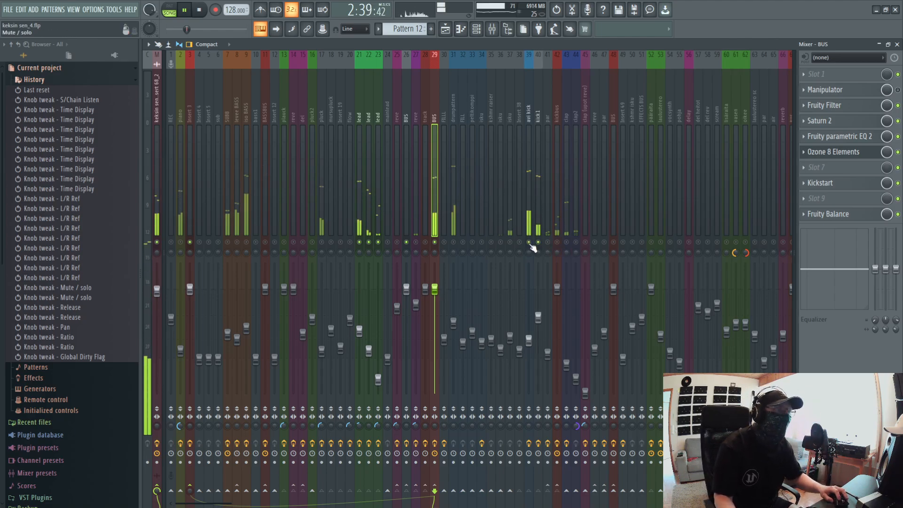
key("space")
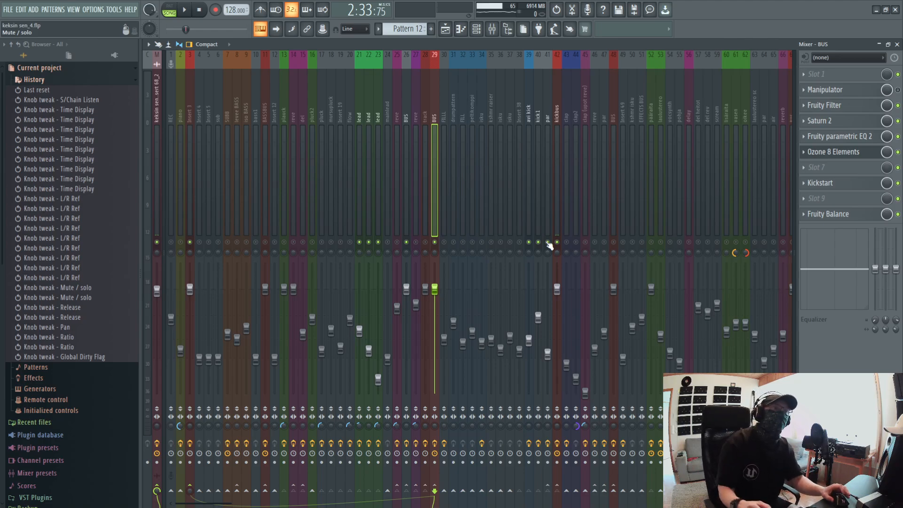
key("space")
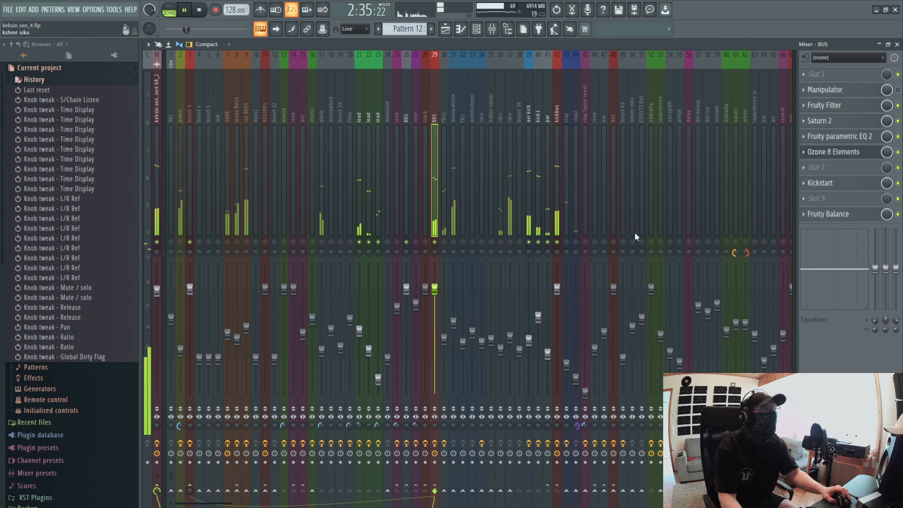
key("space")
Browse the available effects for slot 3 on the master track
left_click(157, 173)
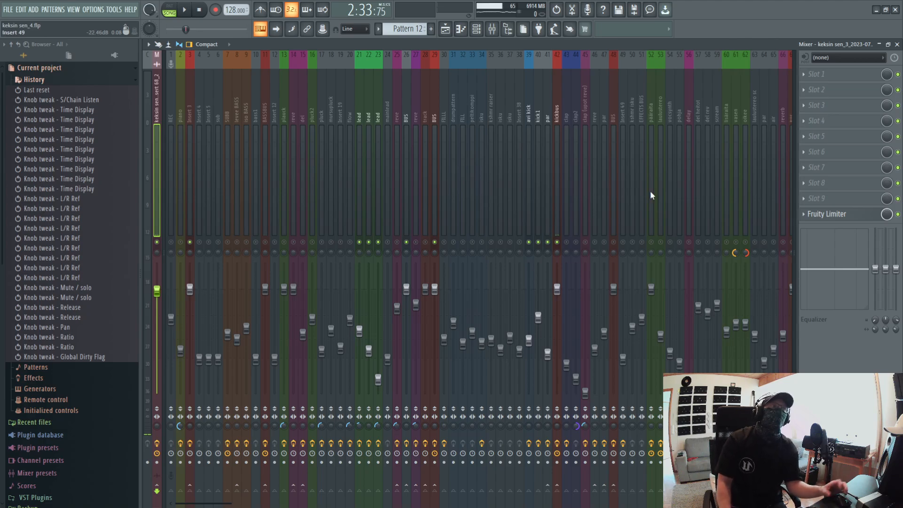
left_click(828, 105)
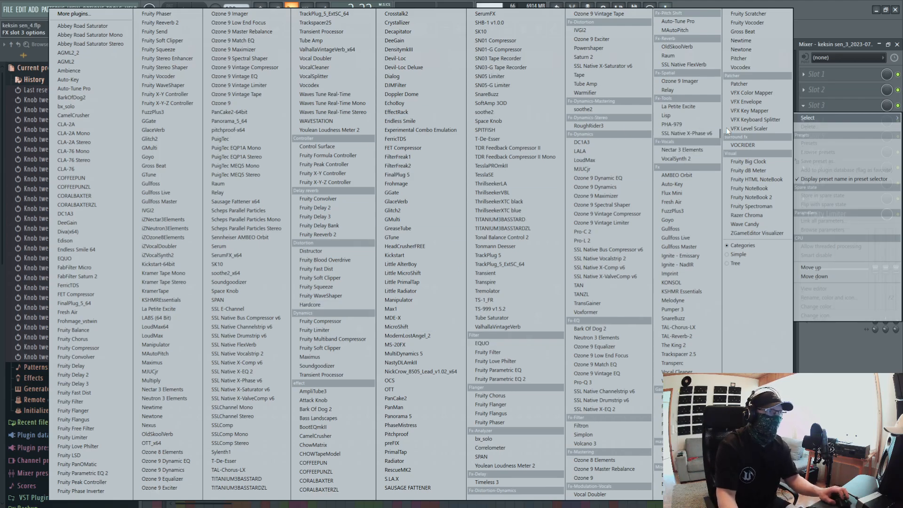
left_click(877, 39)
left_click(397, 113)
Solo SUBB through the BASSBUS, examine its Fruity parametric EQ 2 curve, and play the sub bass alone
left_click(265, 136)
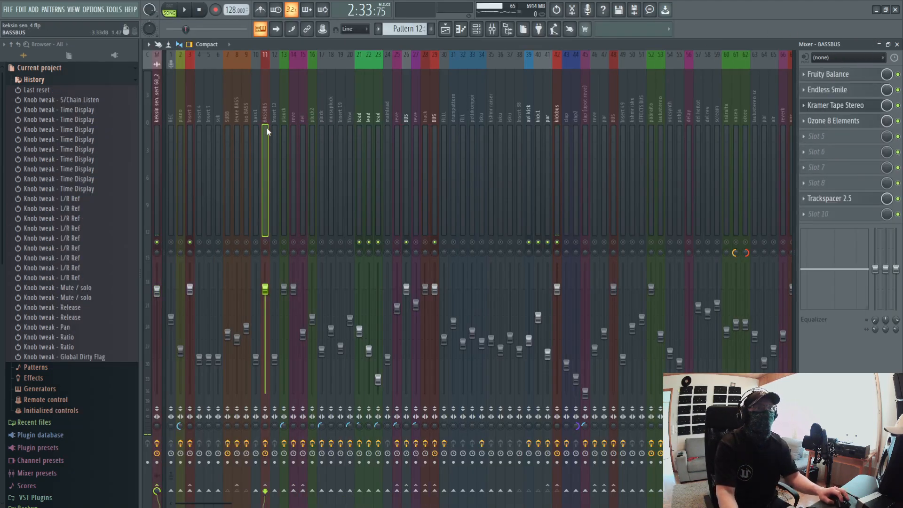
left_click(226, 153)
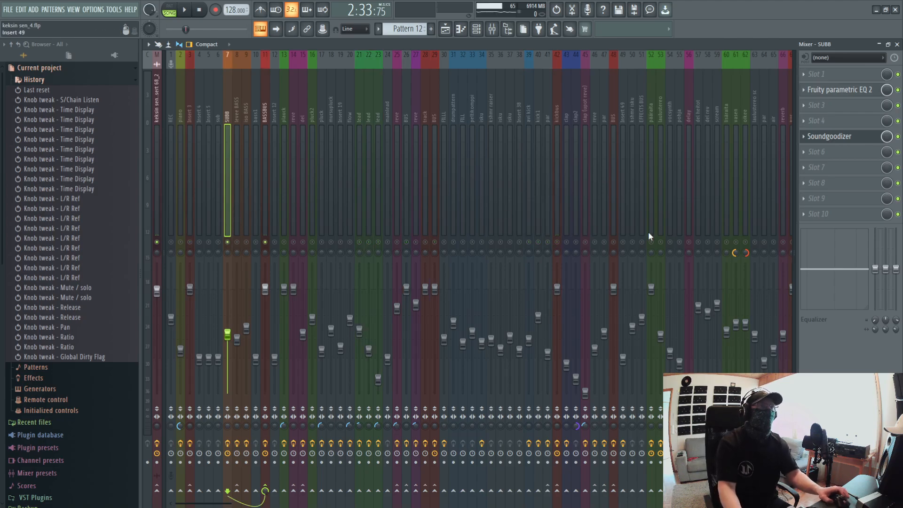
left_click(867, 92)
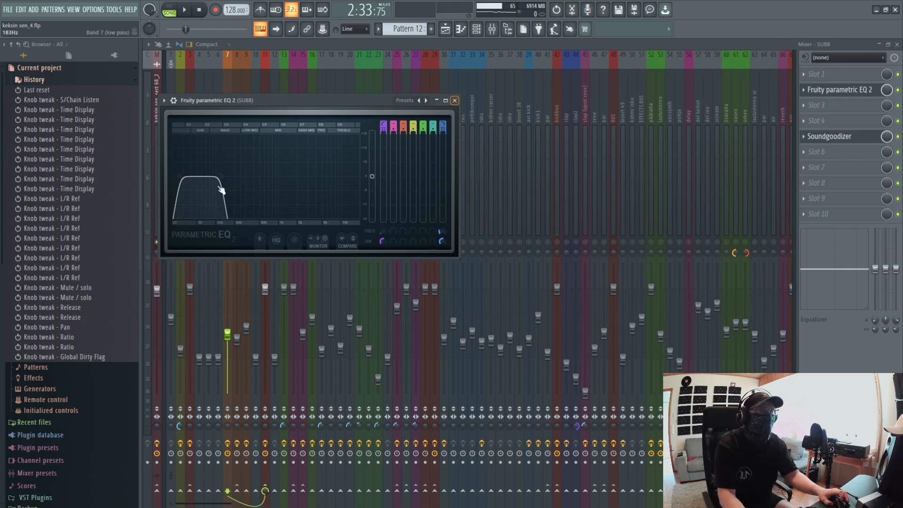
left_click(454, 100)
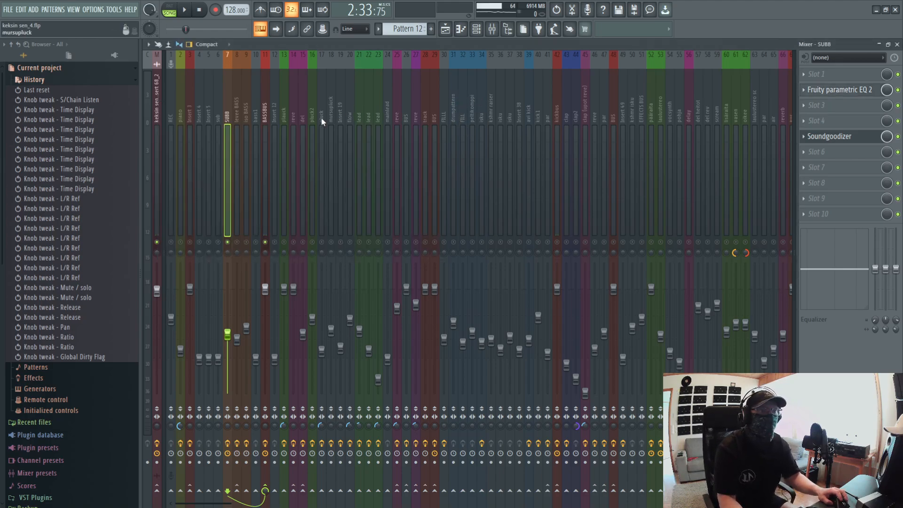
key("space")
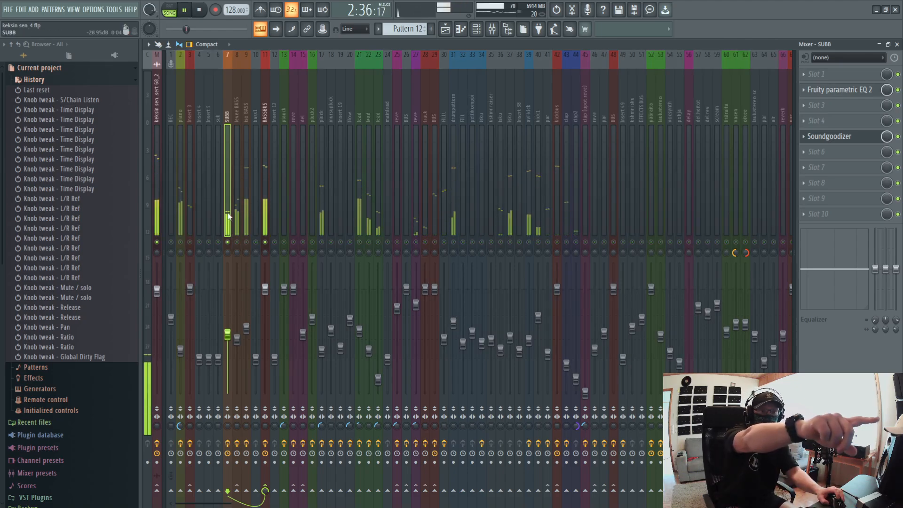
key("space")
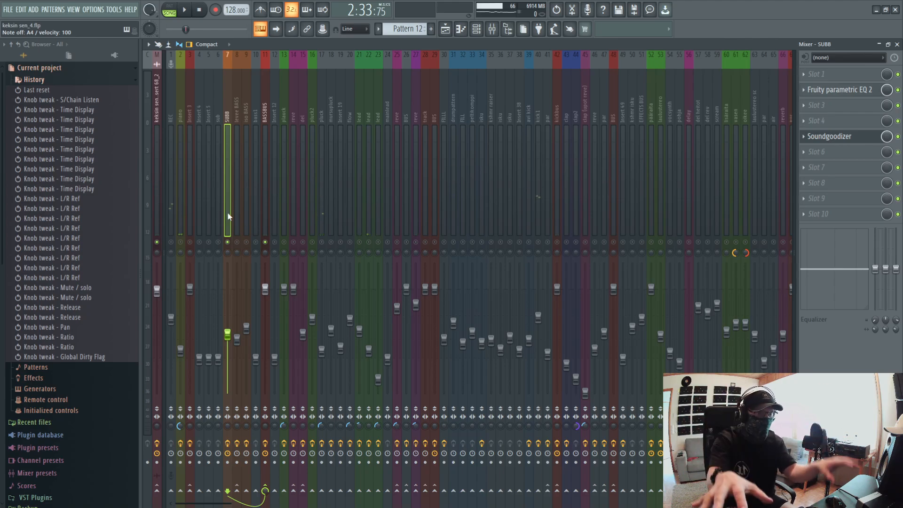
Set SUBB's stereo separation to 100% merged, listen during playback, and reset it to the original separation
left_click_drag(227, 426, 228, 400)
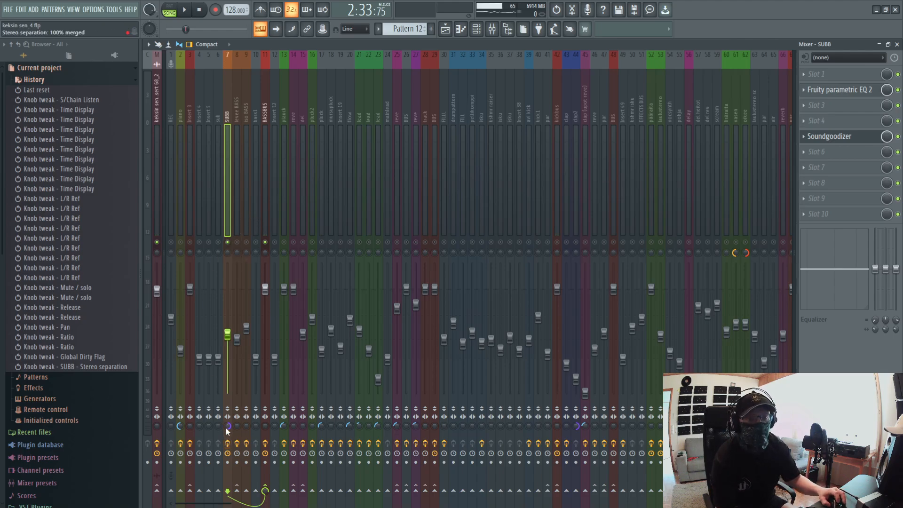
key("space")
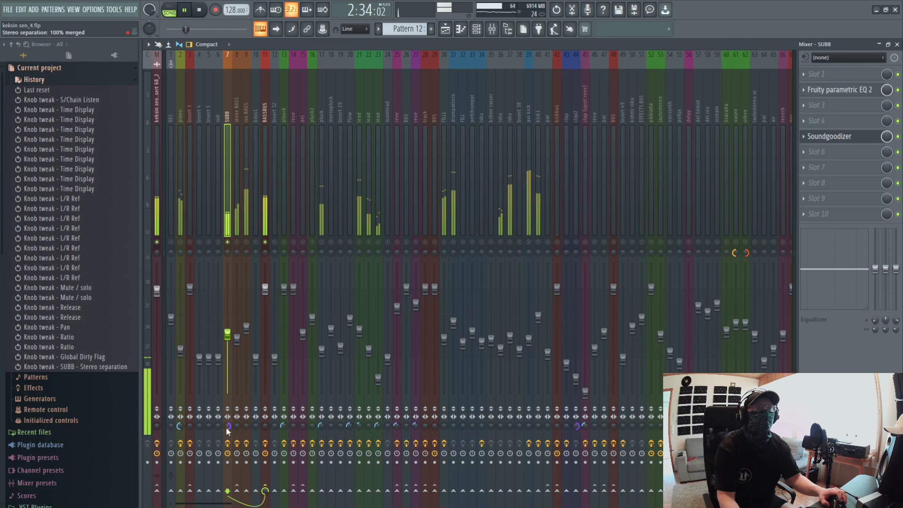
right_click(227, 429)
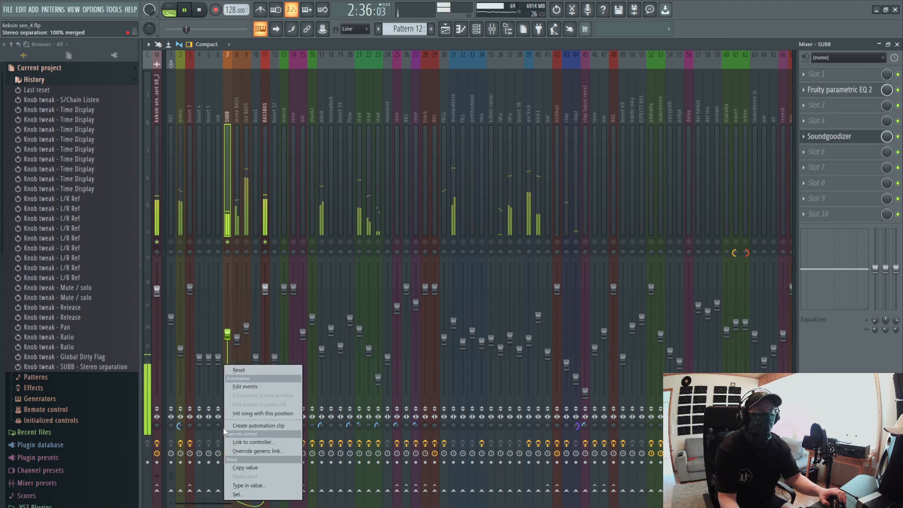
left_click(236, 372)
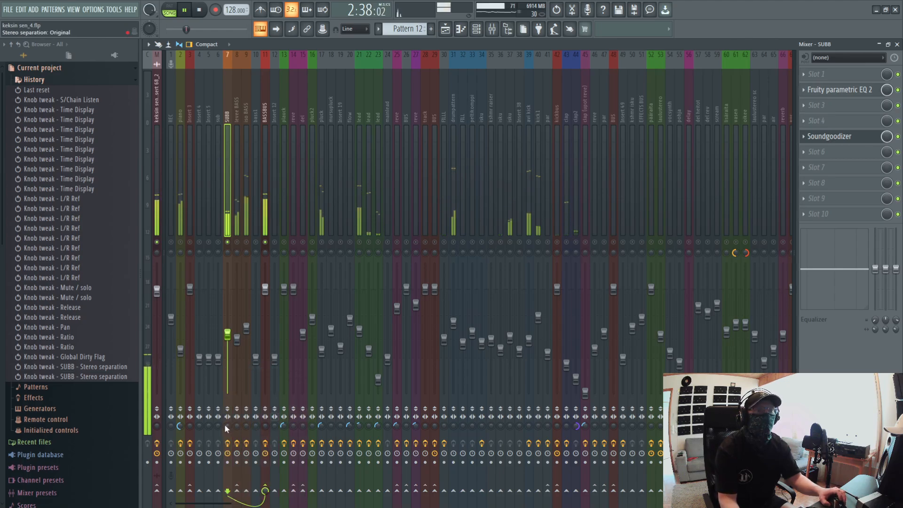
Try merging SUBB's stereo separation once more, stop playback, and undo the change
left_click_drag(227, 426, 227, 386)
key("space")
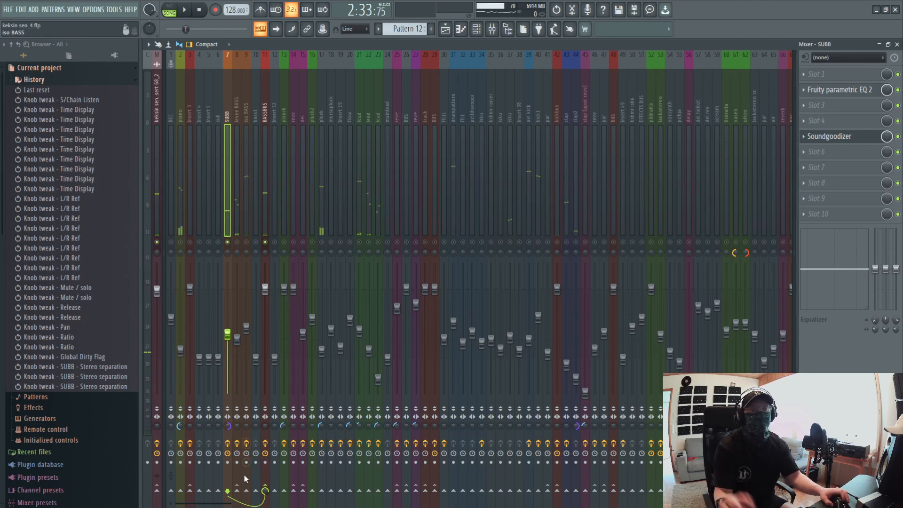
key("ctrl+z")
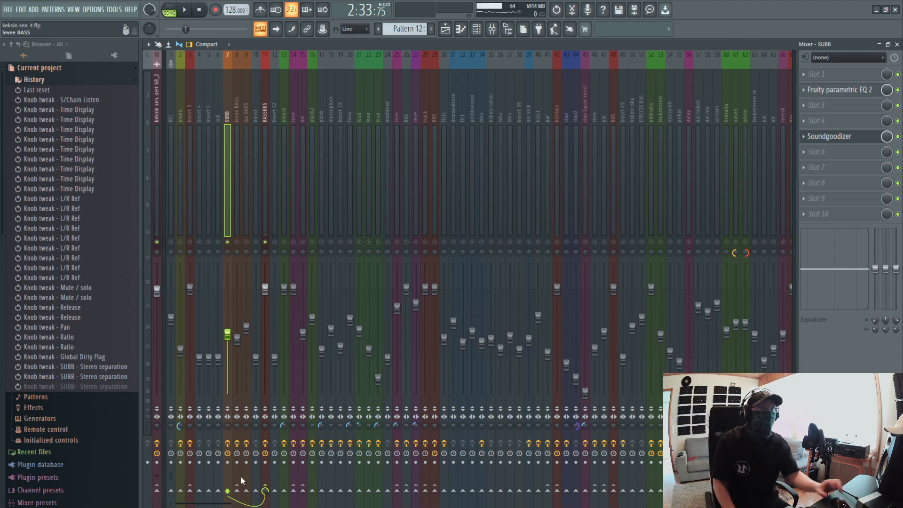
Select the iso BASS mixer track and examine the curve of its Fruity parametric EQ 2, closing the plugin when done
key("Right")
key("Right")
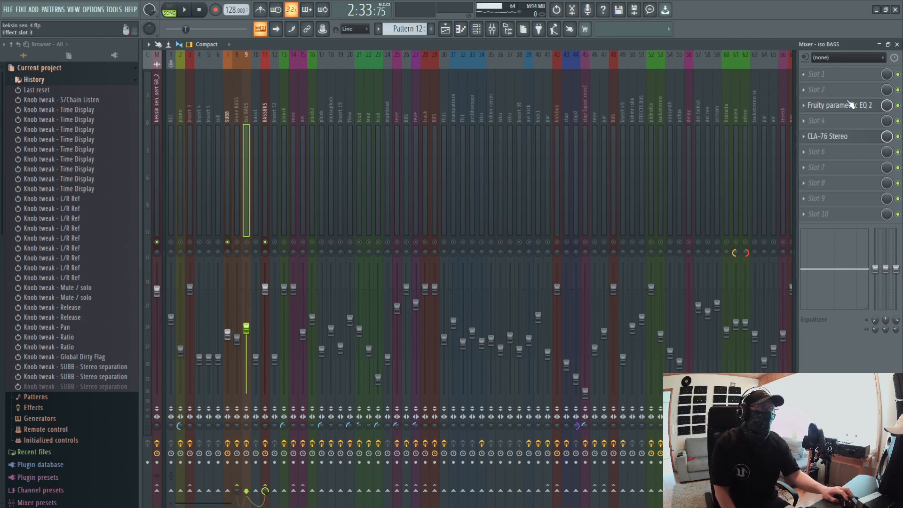
left_click(841, 90)
mouse_move(843, 99)
left_click(861, 53)
left_click(839, 110)
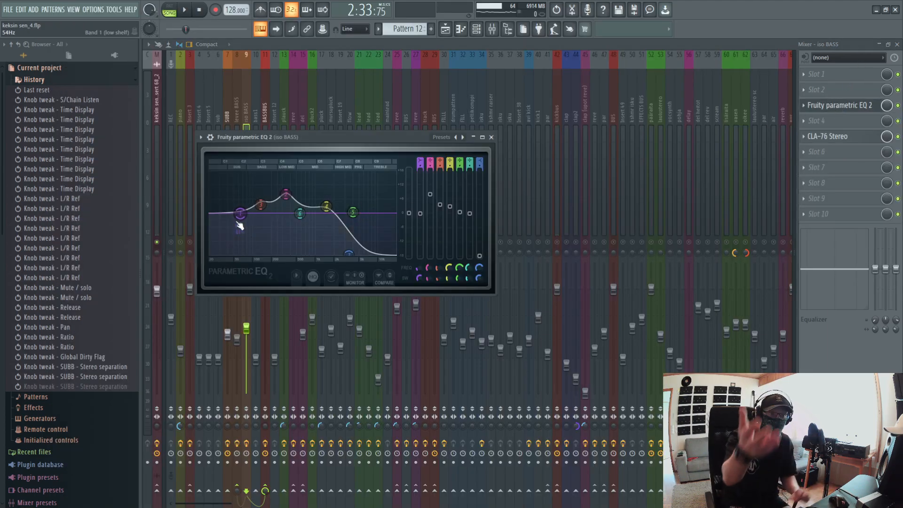
left_click(492, 138)
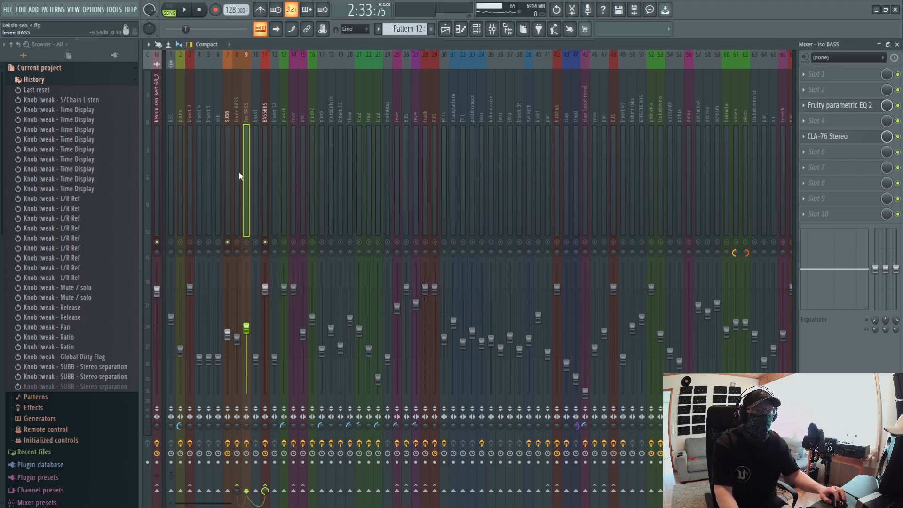
Play the bass layers, adding levee BASS and iso BASS to SUBB, and solo iso BASS and SUBB in turn
left_click(226, 217)
left_click(237, 242)
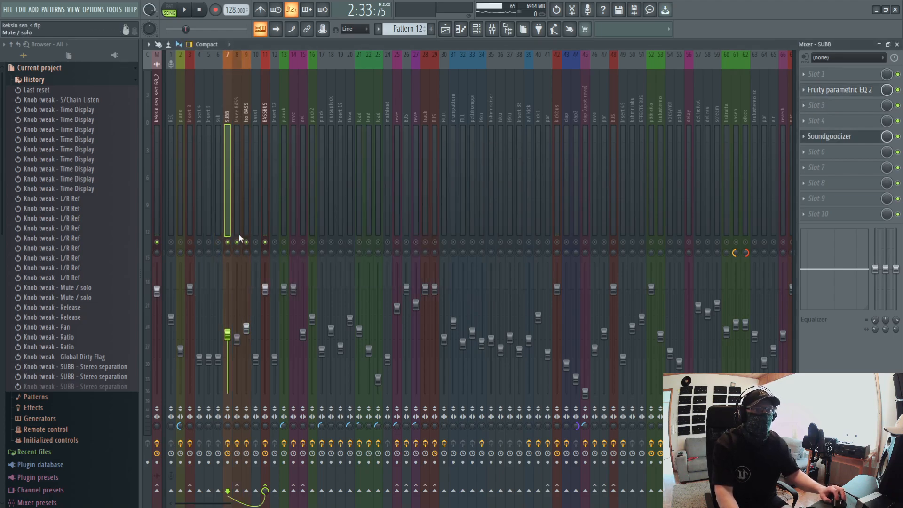
left_click(236, 224)
key("space")
left_click(237, 242)
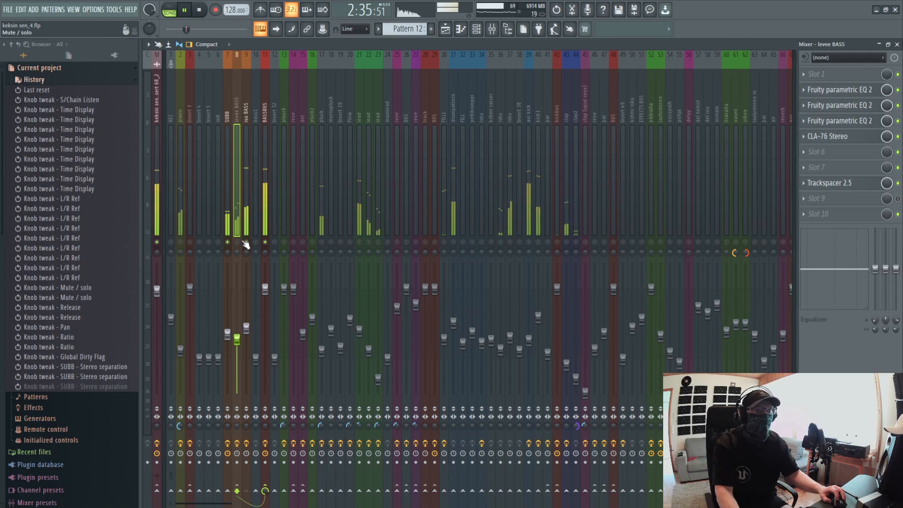
left_click(245, 228)
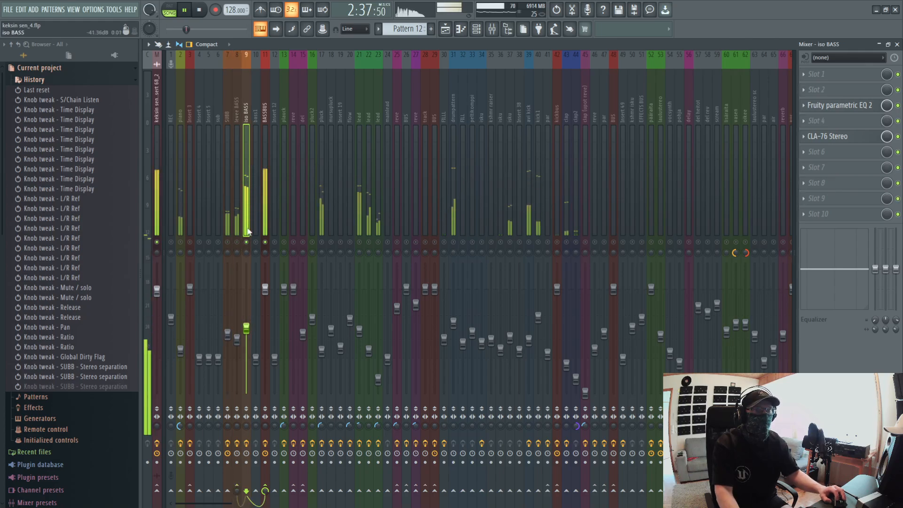
left_click(229, 243)
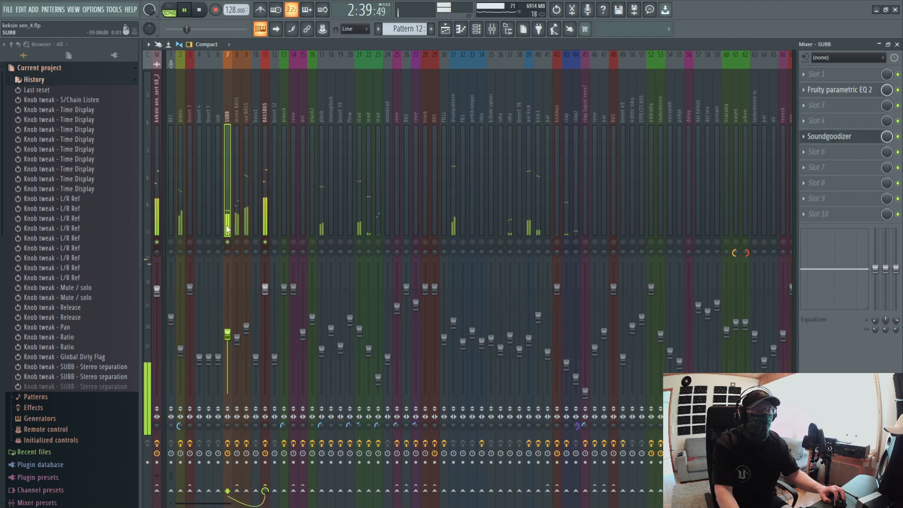
key("space")
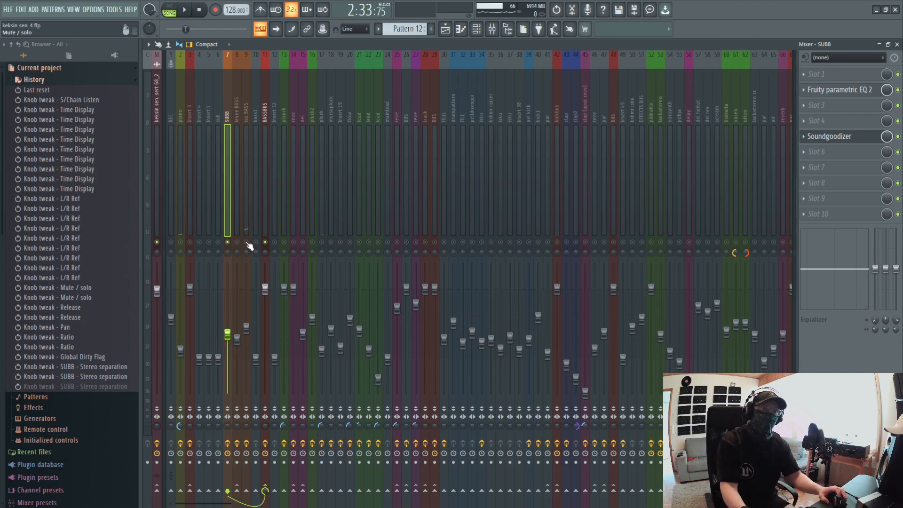
Compare levee BASS and iso BASS together against SUBB soloed again during playback, and stop the song
key("space")
key("space")
left_click(246, 233)
key("space")
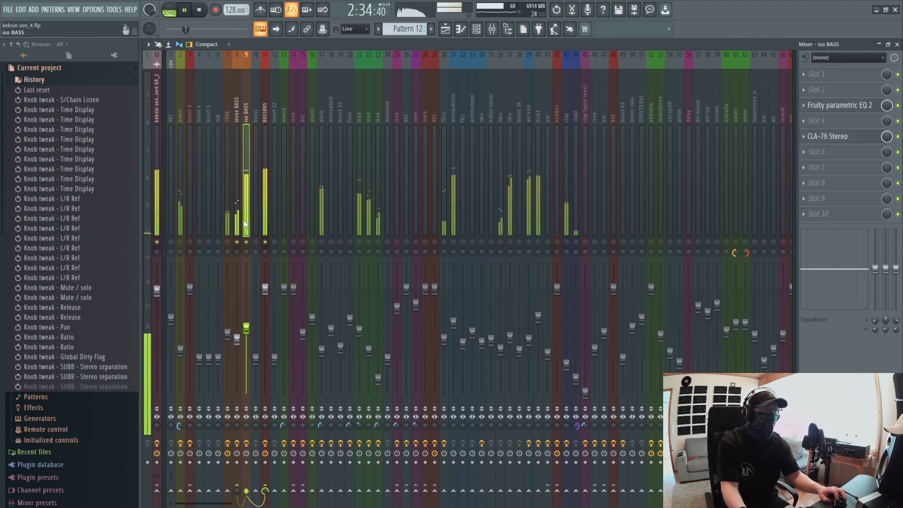
right_click(227, 242)
left_click(228, 227)
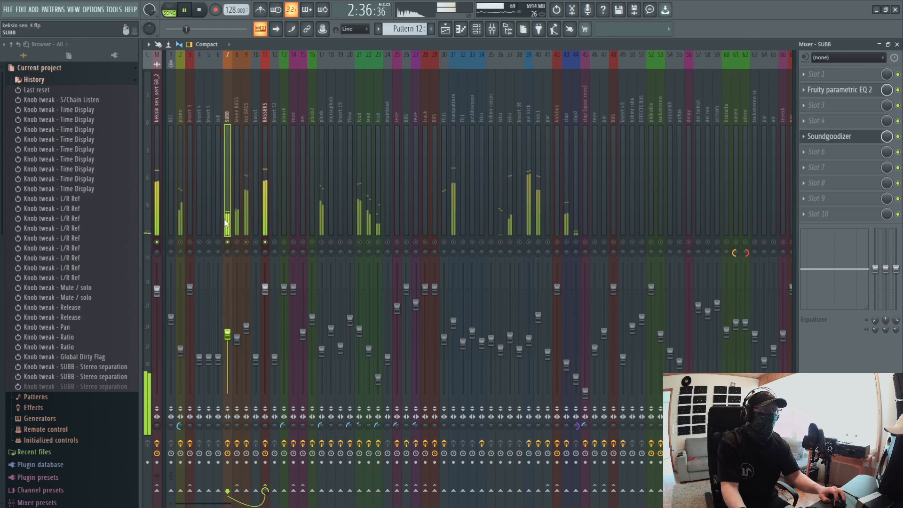
key("space")
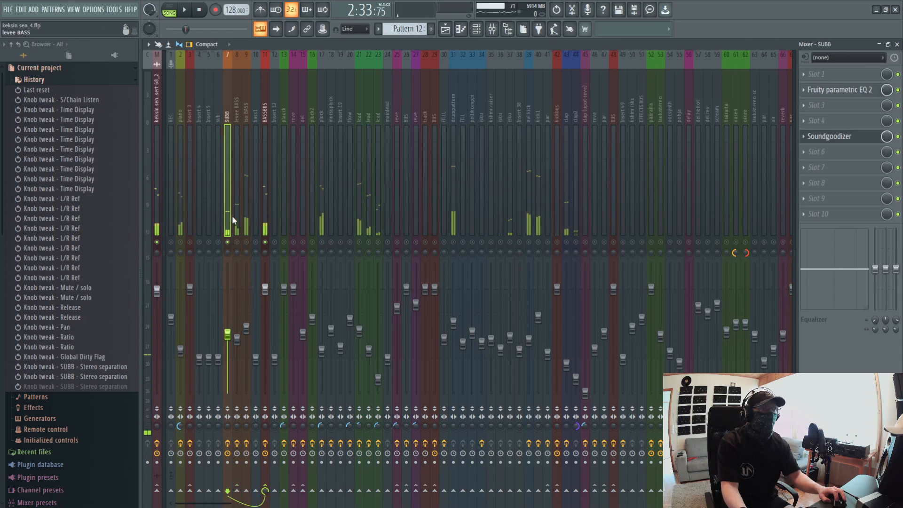
Reveal the playlist, select the bass #3 pattern, and examine its instrument channels in the Channel rack before closing it
left_click(880, 45)
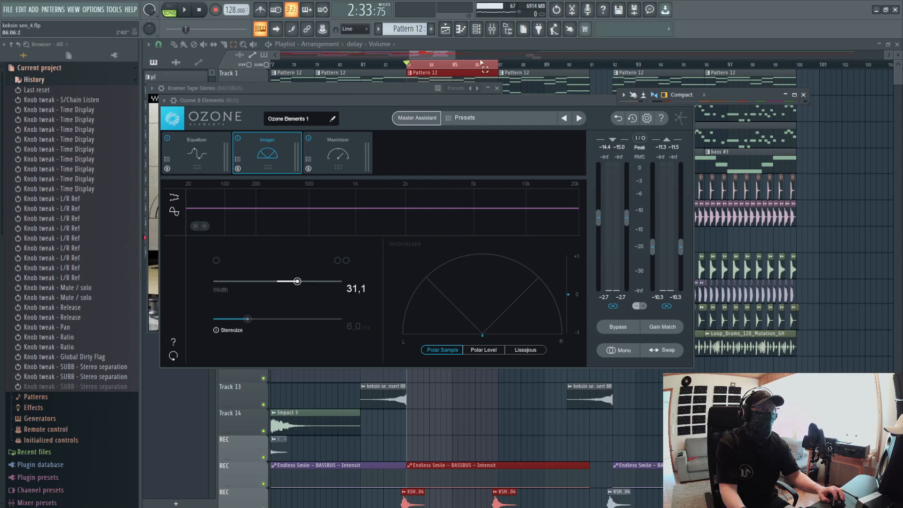
left_click(185, 45)
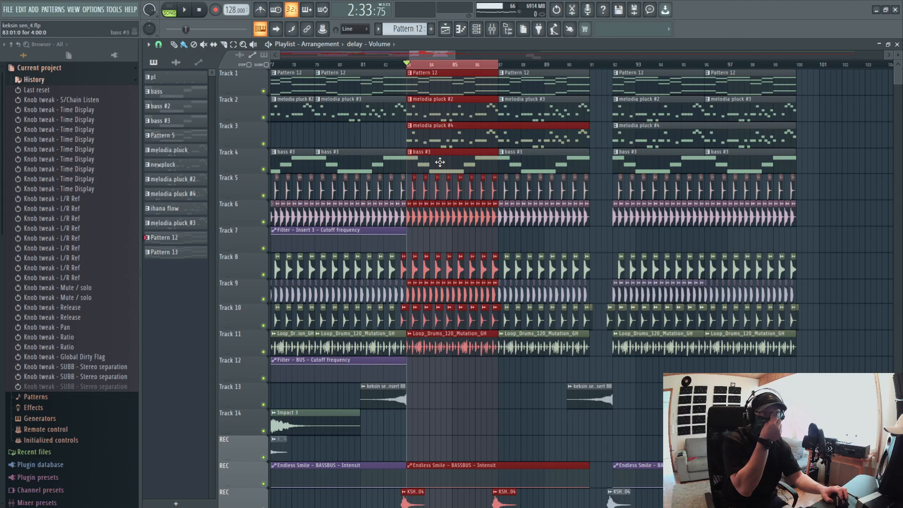
double_click(468, 159)
left_click(769, 114)
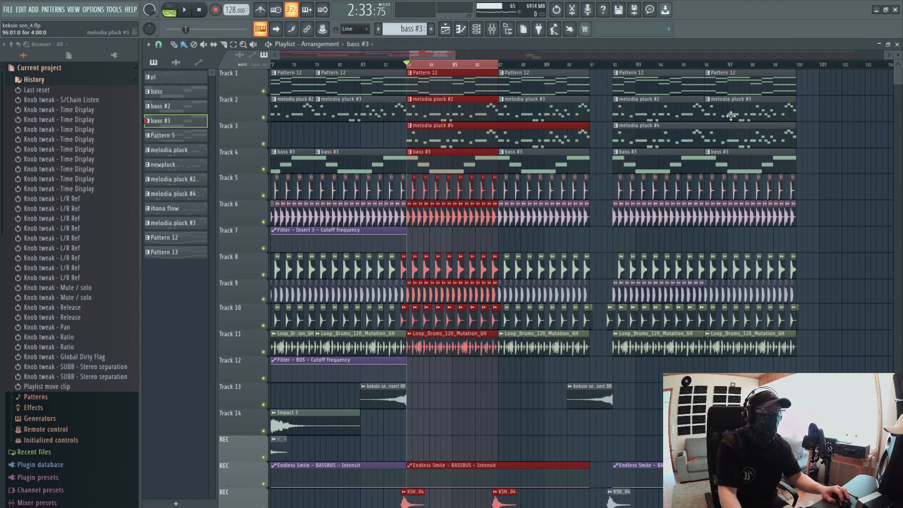
left_click(90, 9)
mouse_move(73, 9)
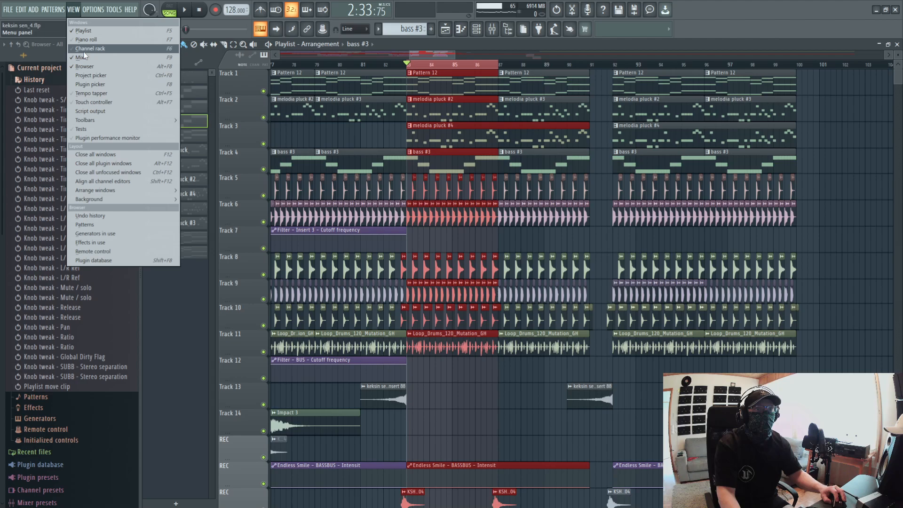
left_click(88, 48)
right_click(567, 239)
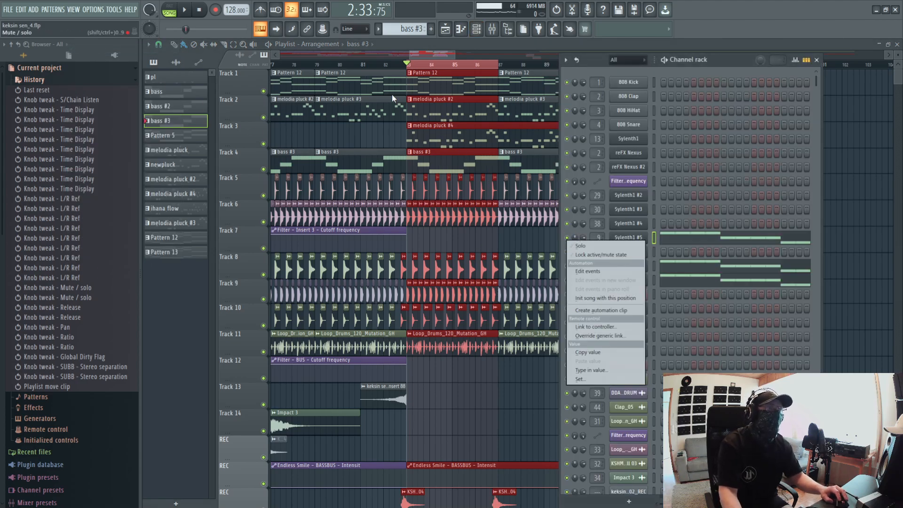
left_click(421, 56)
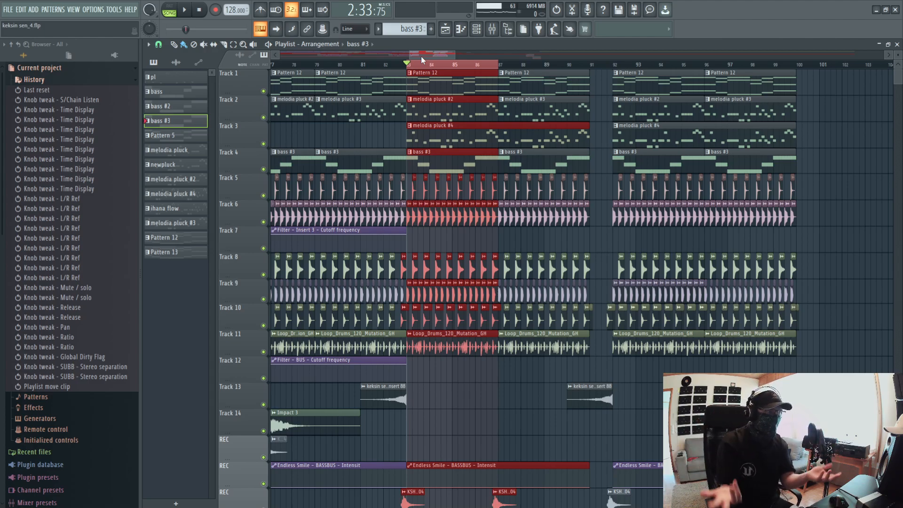
Bring back the maximized mixer, enable levee BASS, iso BASS and bass1 alongside SUBB, and play the full bass group
left_click(492, 29)
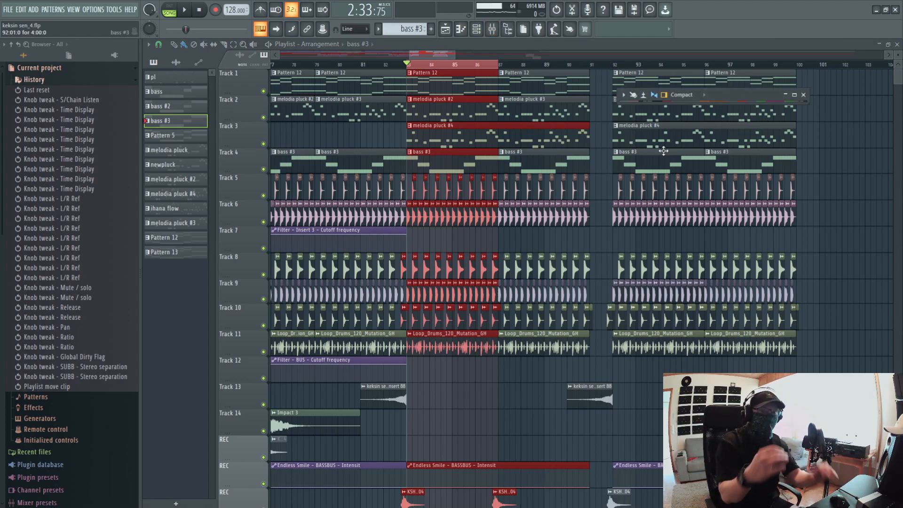
double_click(719, 93)
left_click(236, 242)
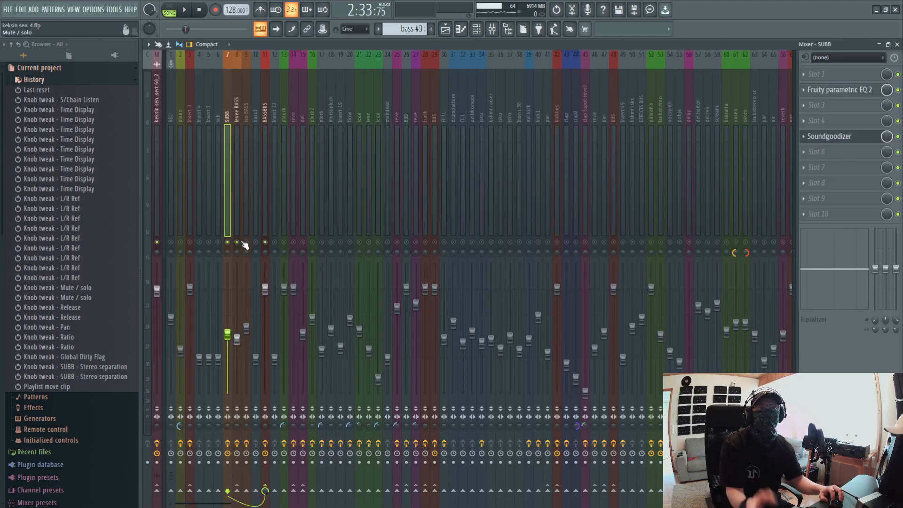
left_click(246, 242)
left_click(255, 242)
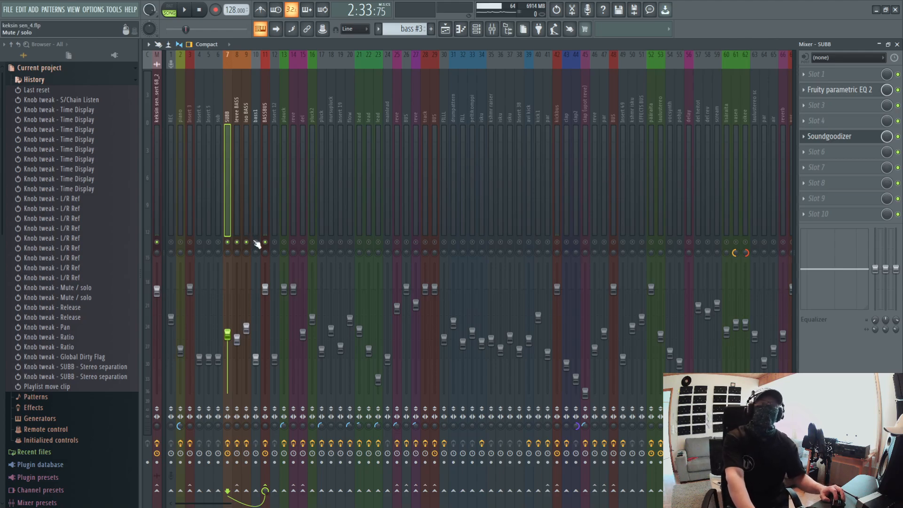
key("space")
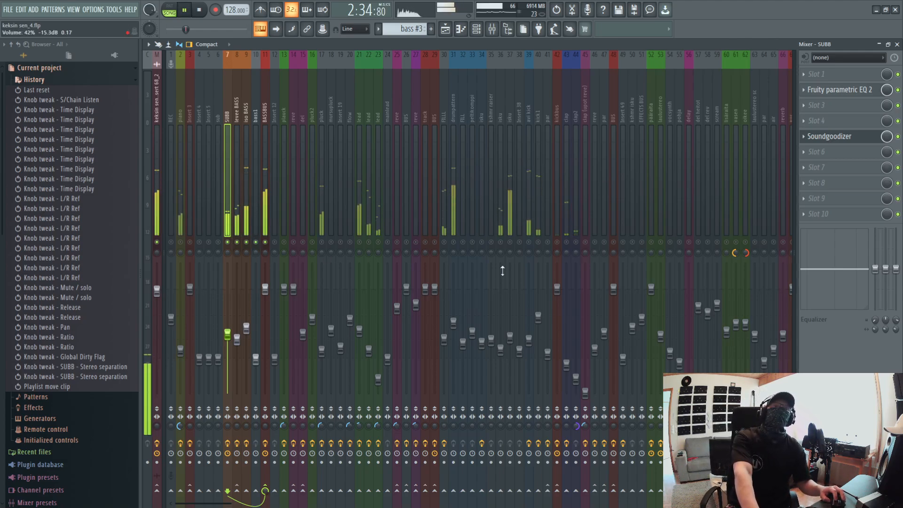
Enable the four kick tracks through kickbus, listen to kick and bass together, and stop playback
left_click(529, 241)
left_click(538, 242)
left_click(548, 242)
left_click(557, 242)
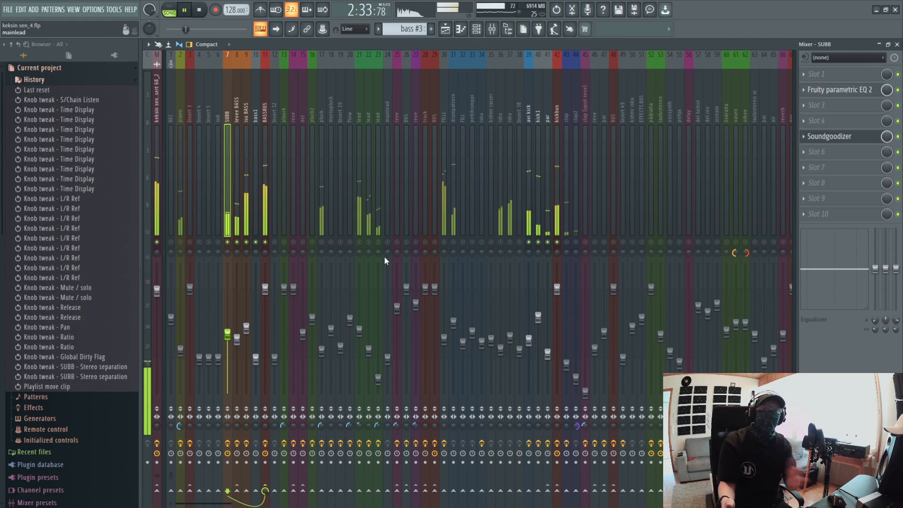
key("space")
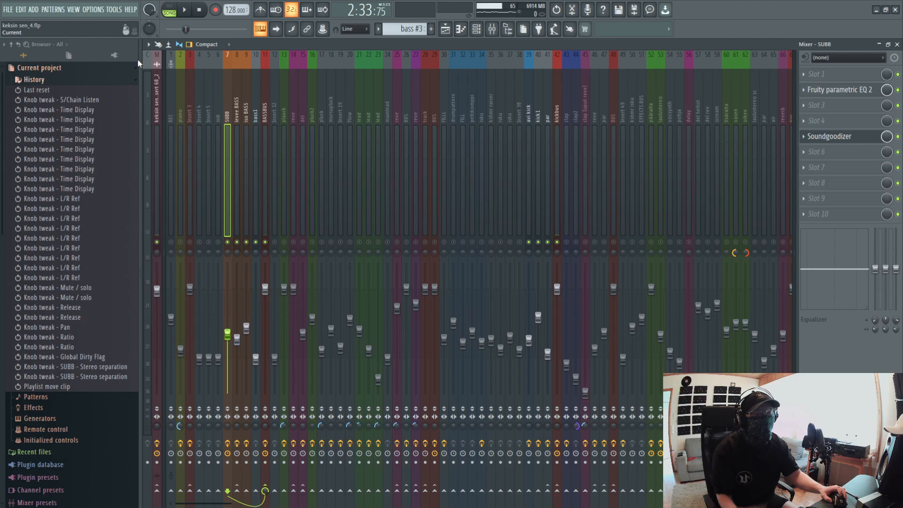
Clear the mixer's solo state so that every track is enabled
left_click_drag(182, 109, 716, 163)
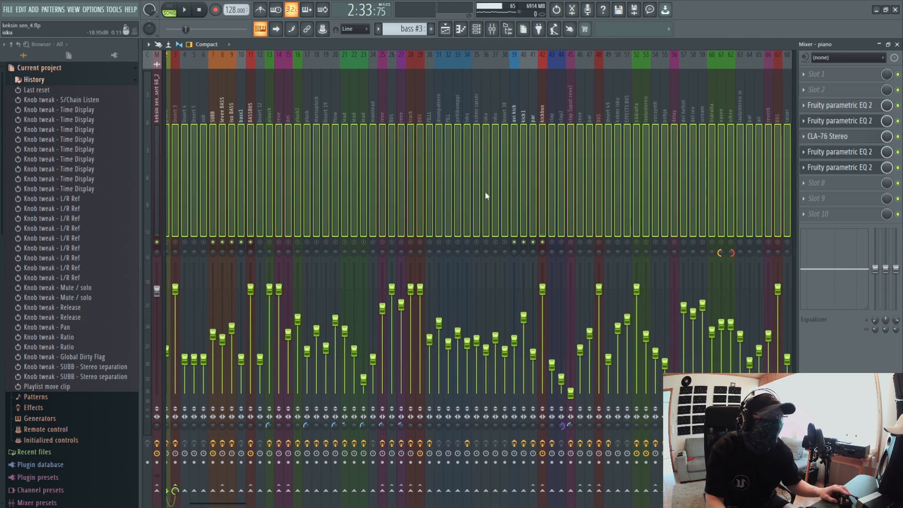
left_click(541, 170)
left_click_drag(547, 173, 600, 102)
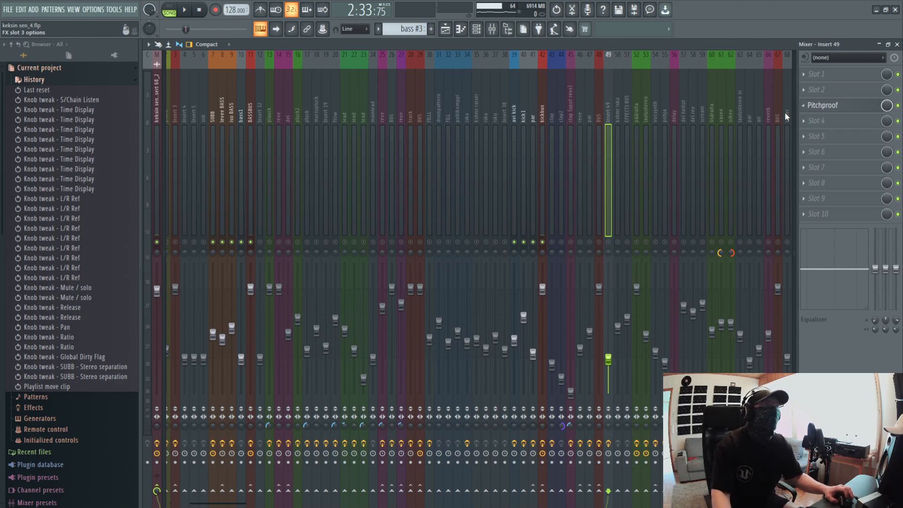
right_click(711, 243)
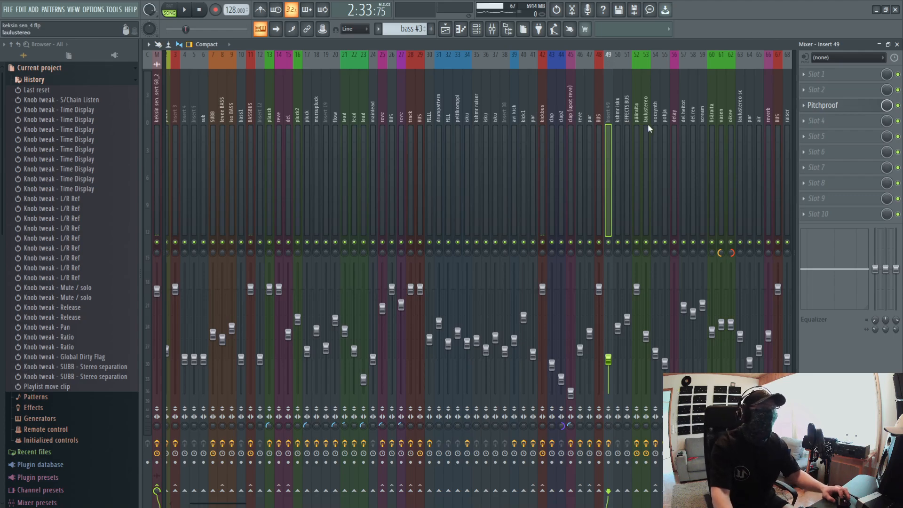
Highlight the mixer tracks from Insert 72 back past SUBB, and select only the lisäraita track
left_click_drag(649, 124, 745, 154)
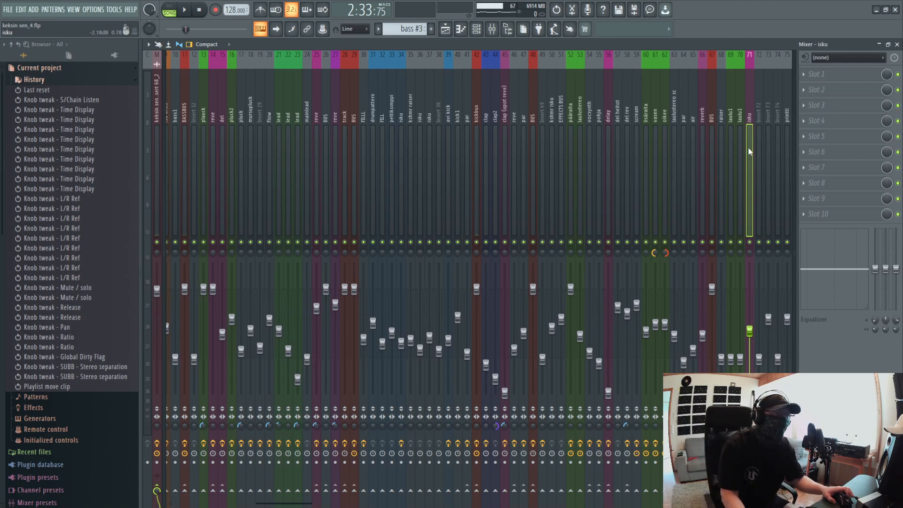
left_click_drag(756, 150, 1, 165)
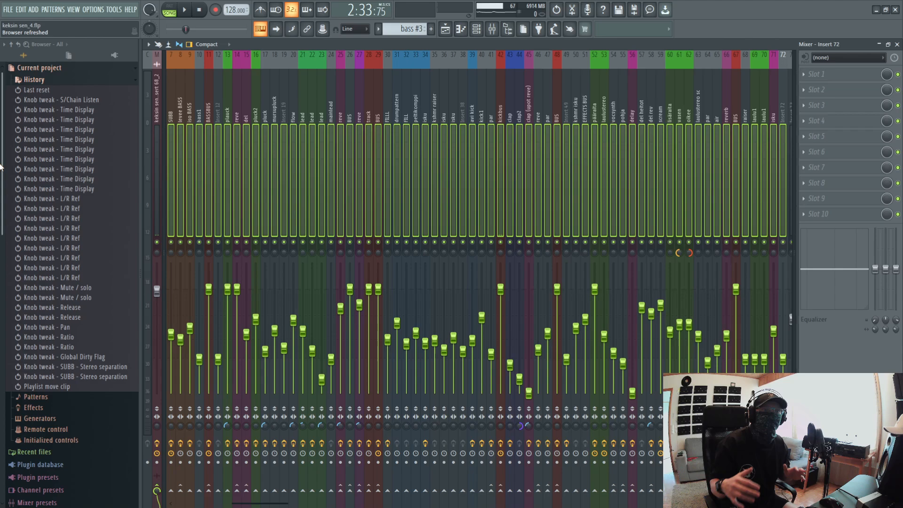
left_click_drag(491, 140, 701, 136)
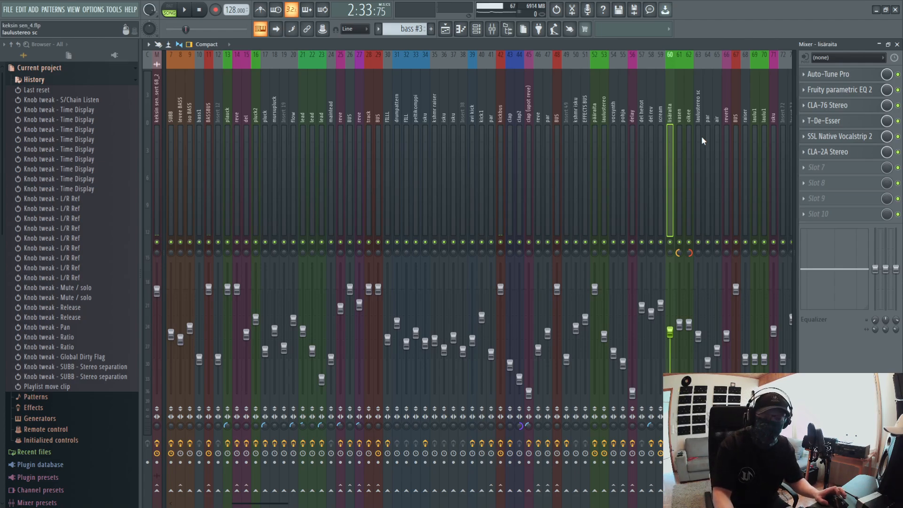
Switch to Streamlabs Desktop
key("alt+Tab")
key("alt+Tab")
key("alt+Tab")
key("alt+Tab")
key("alt+Tab")
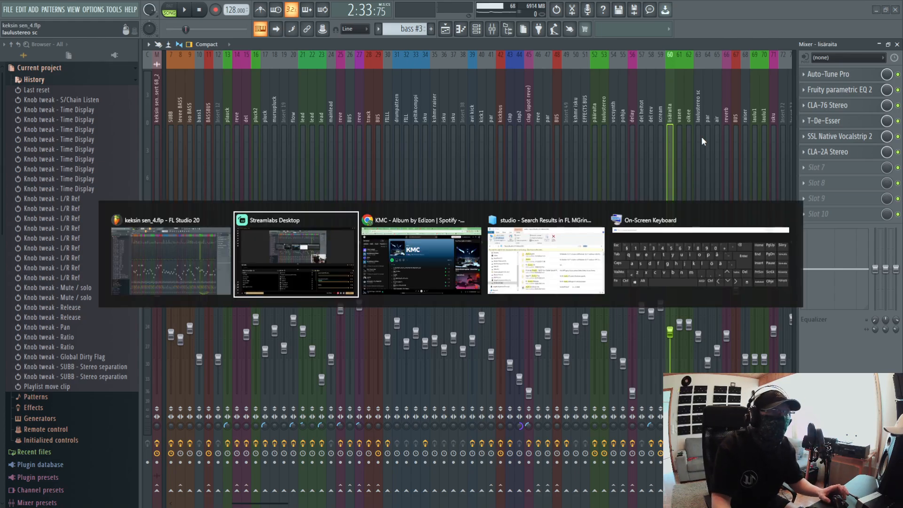
key("alt+Tab")
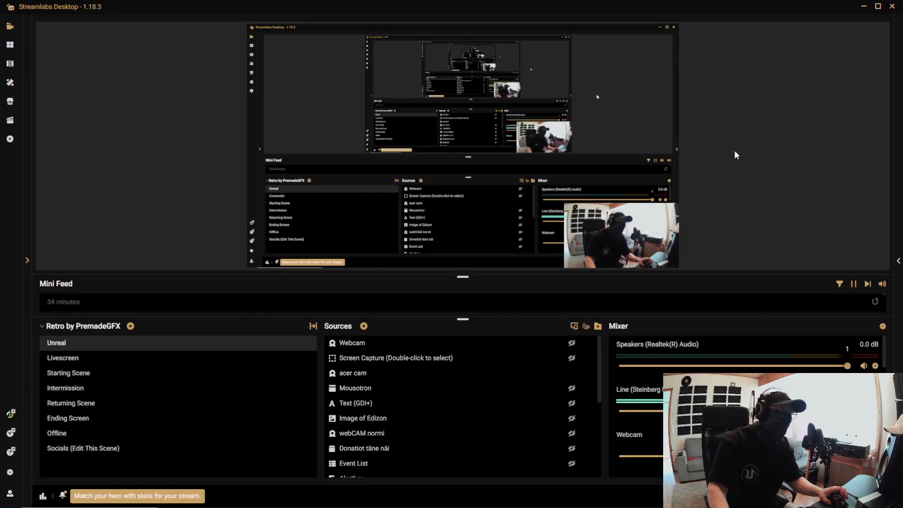